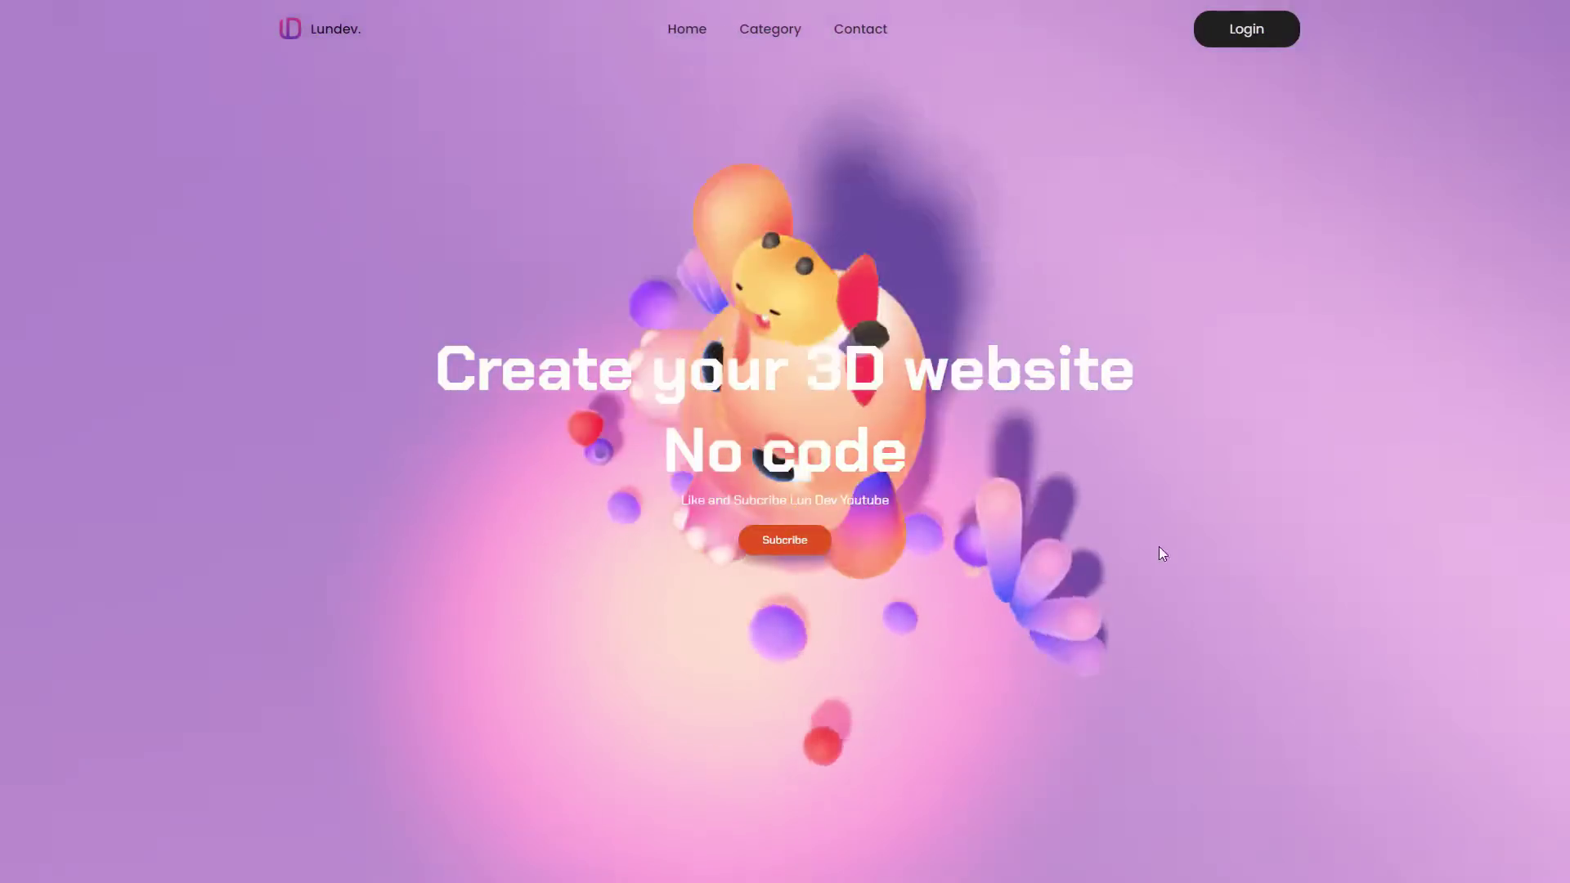
- Exit fullscreen on the 3D forest demo page and orbit the forest scene to a new angle
key("F11")
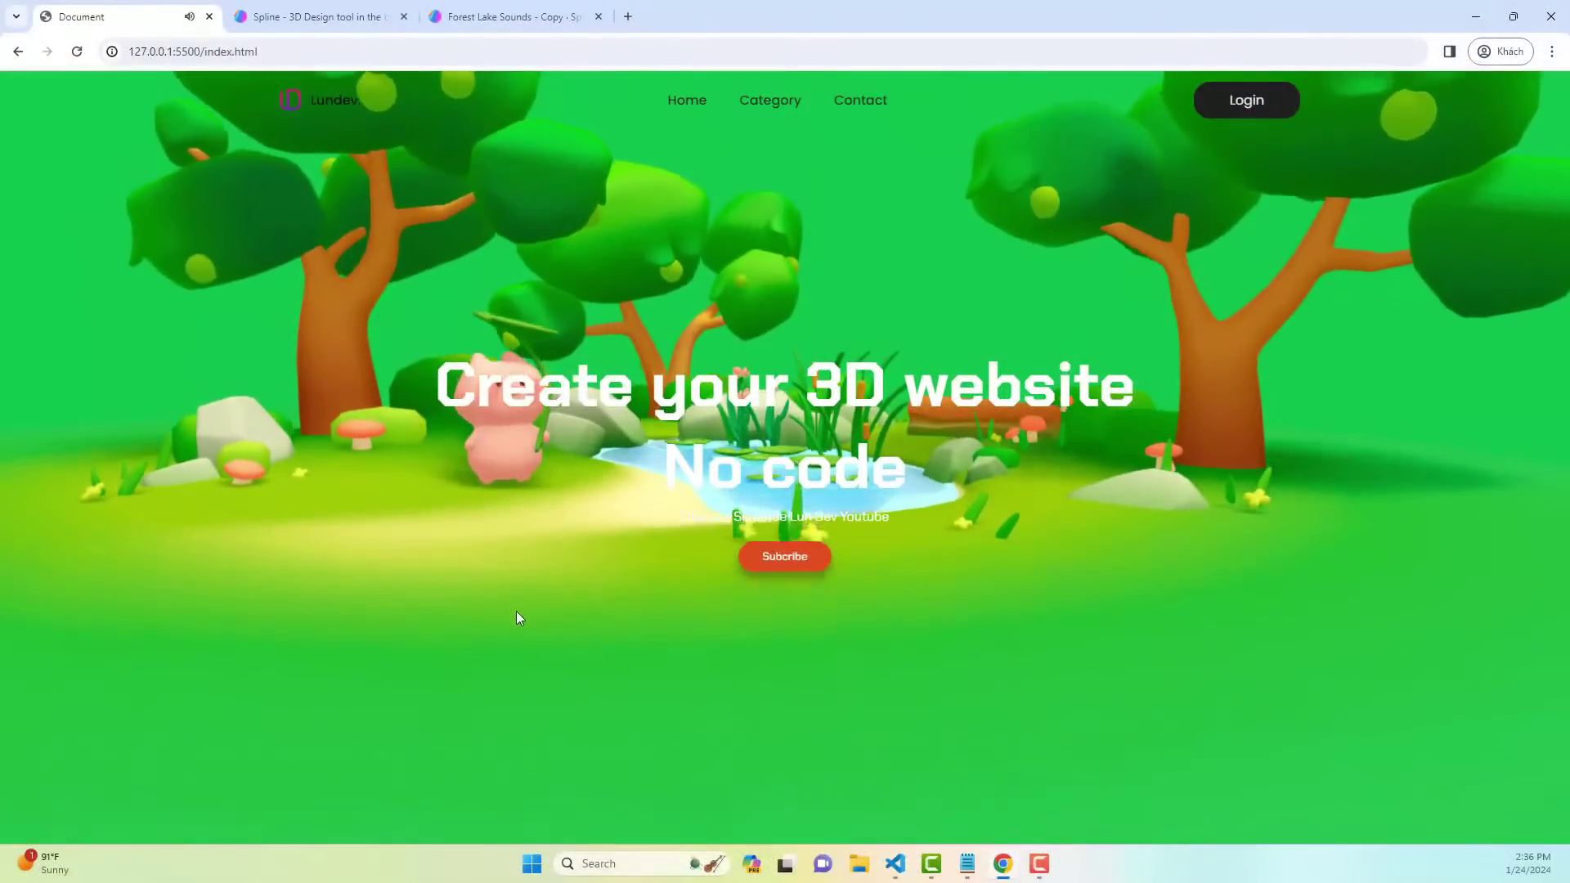
mouse_move(517, 627)
left_mouse_down()
mouse_move(900, 581)
mouse_move(1204, 413)
mouse_move(1204, 428)
left_mouse_up()
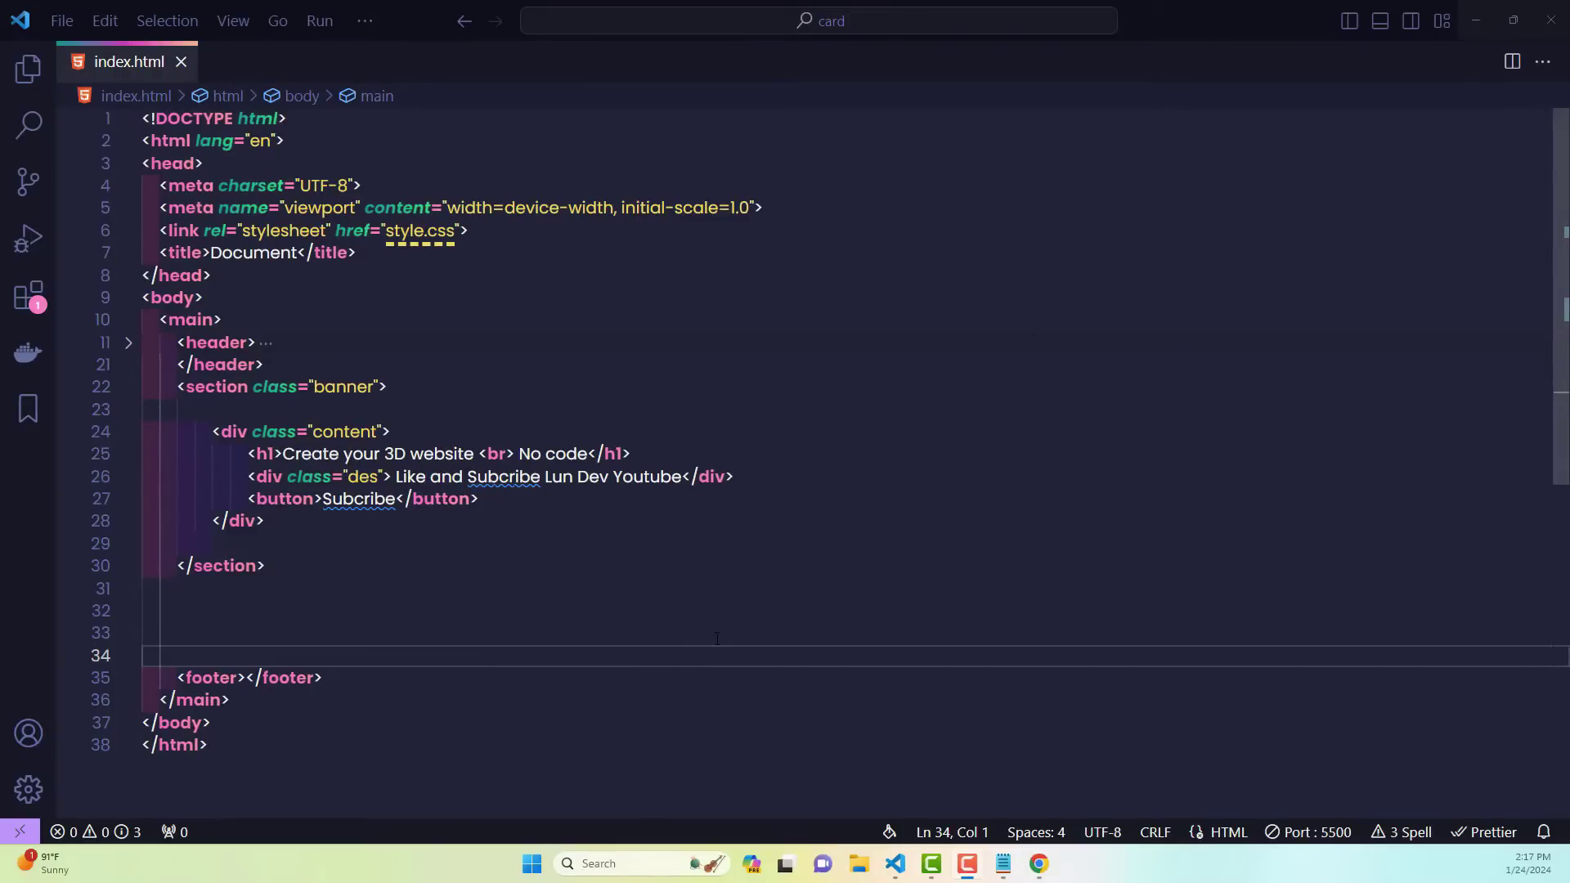
- Bring the Chrome window with the locally rendered hero page to the front
left_click(896, 866)
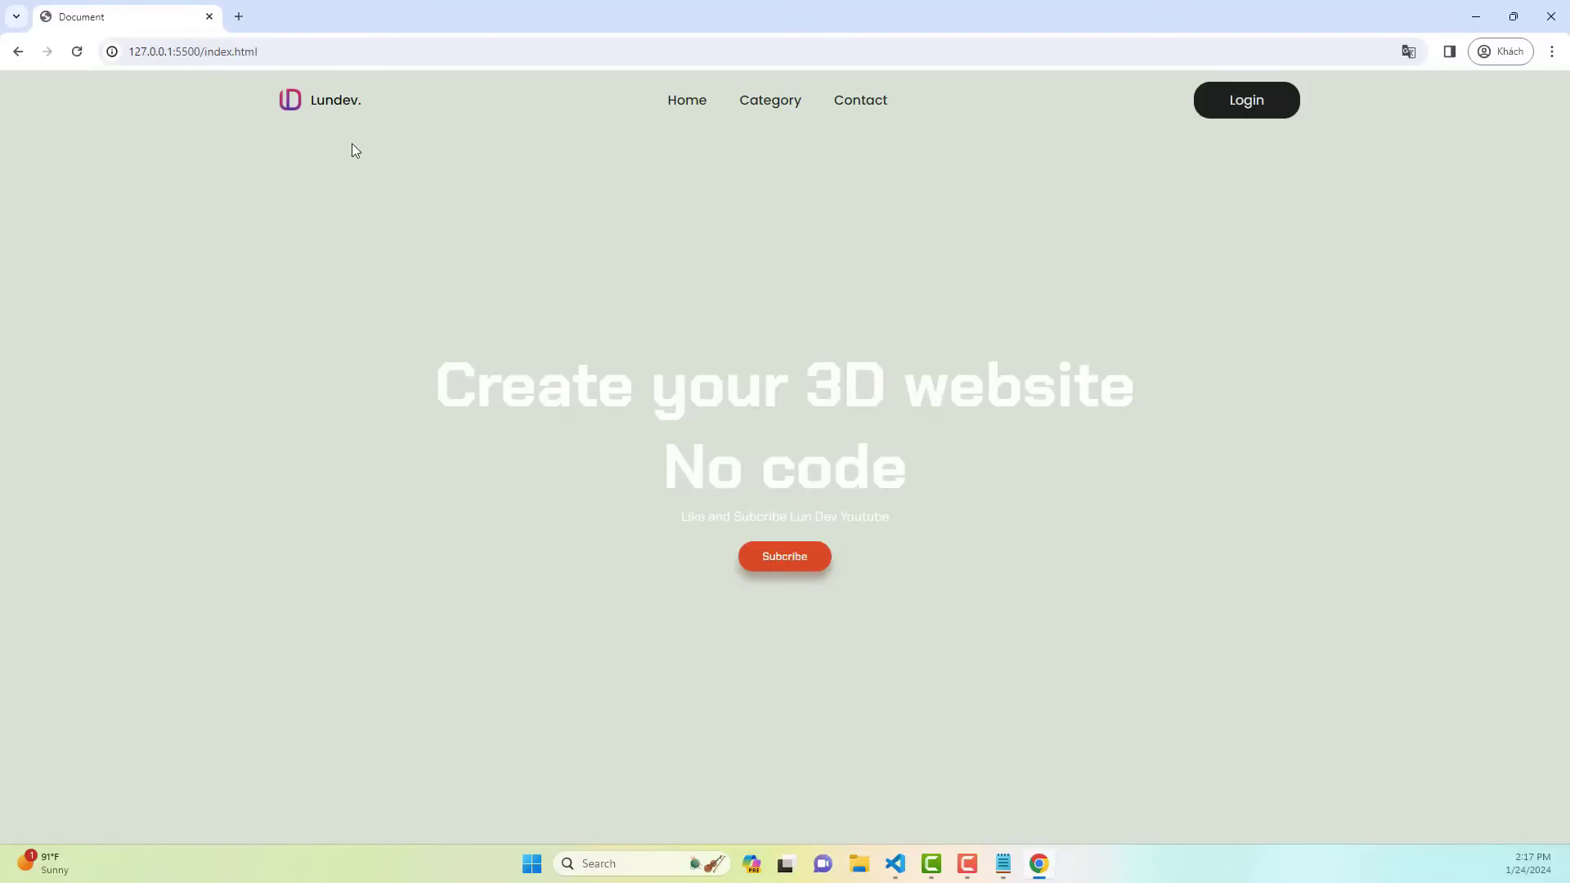
- Load spline.design in a new tab and orbit its homepage 3D demo scene
left_click(239, 17)
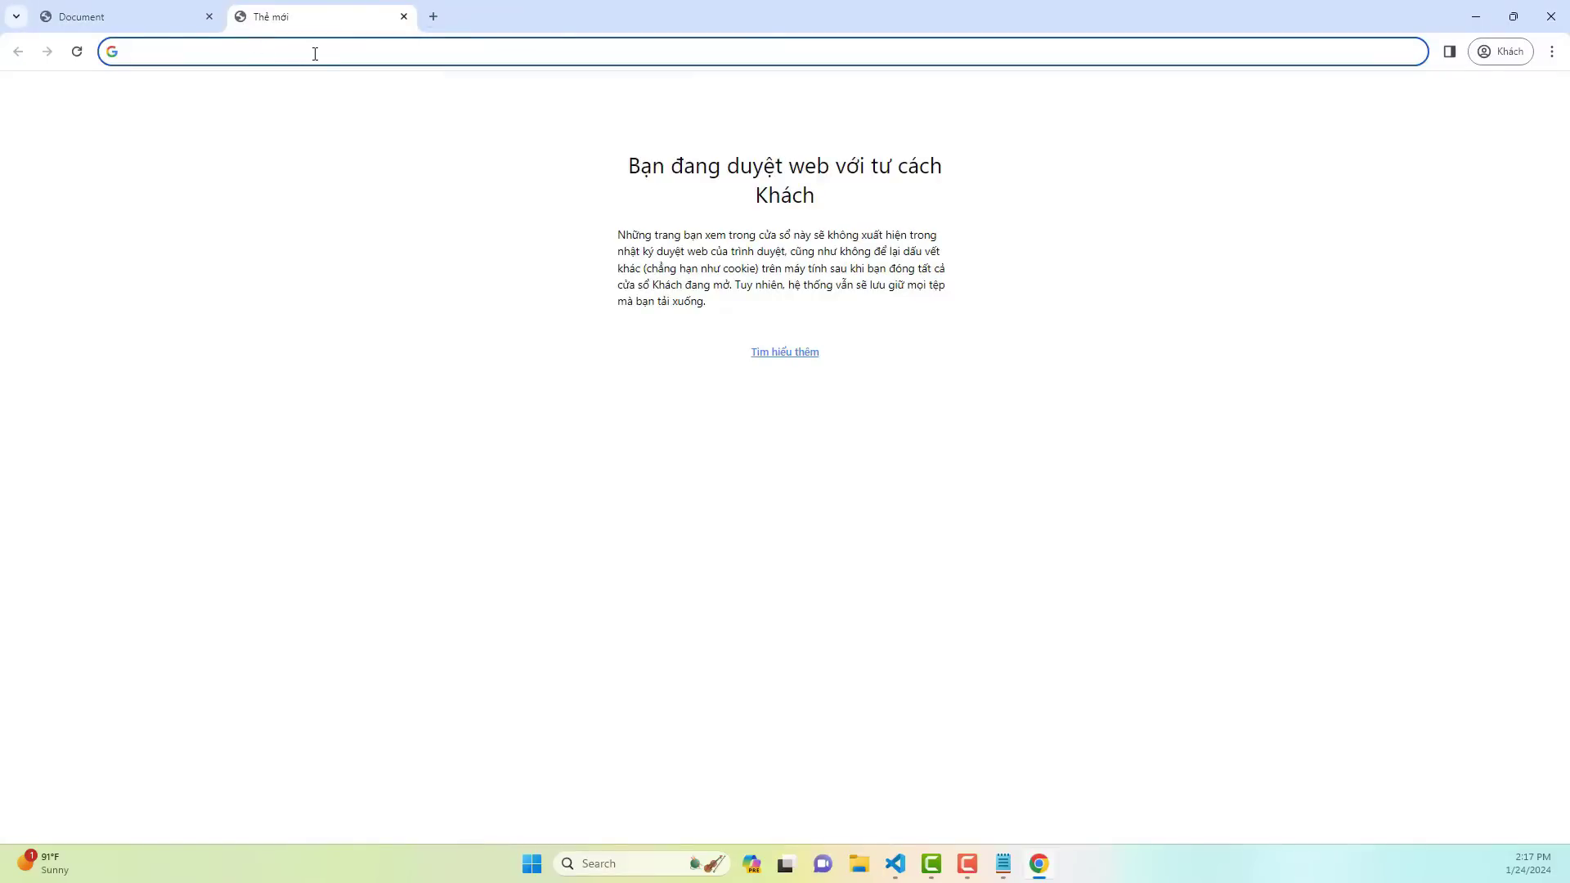
type("spline")
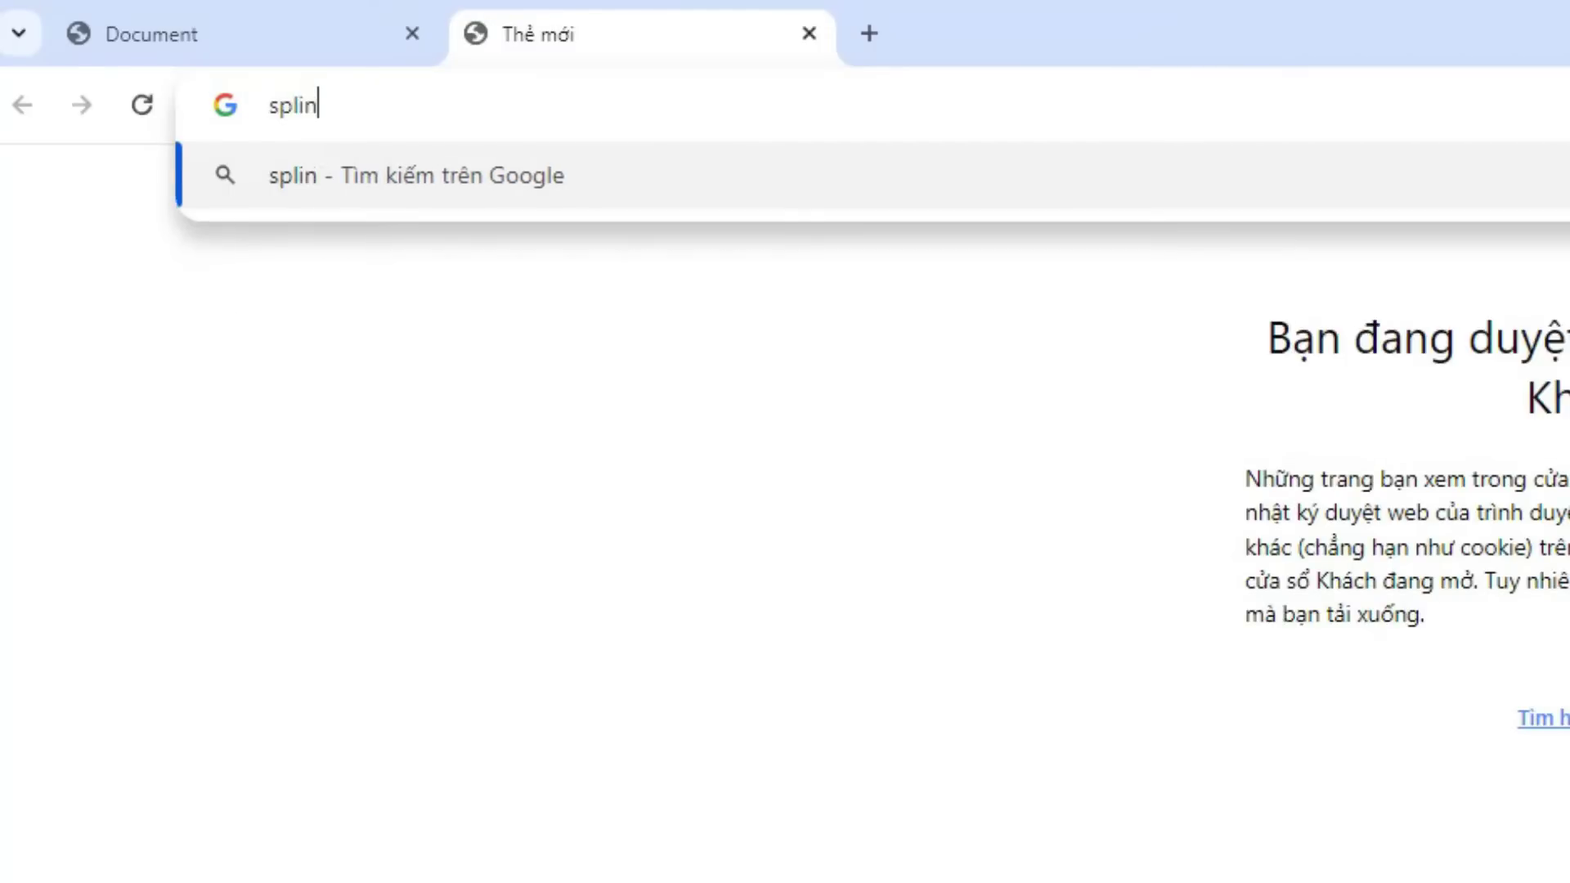
type(".design")
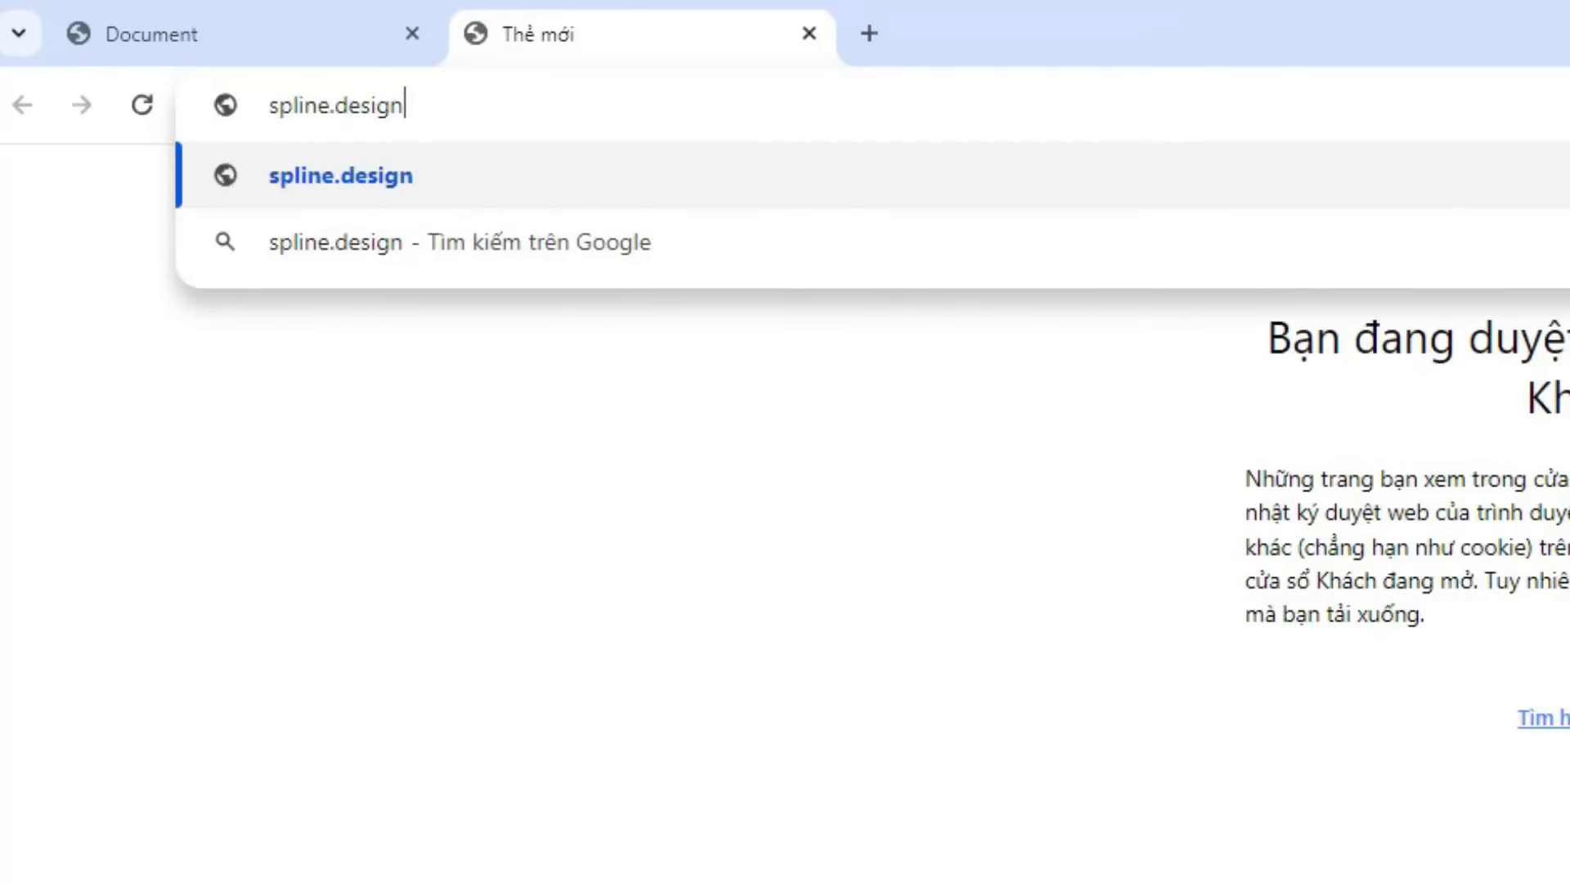
key("Return")
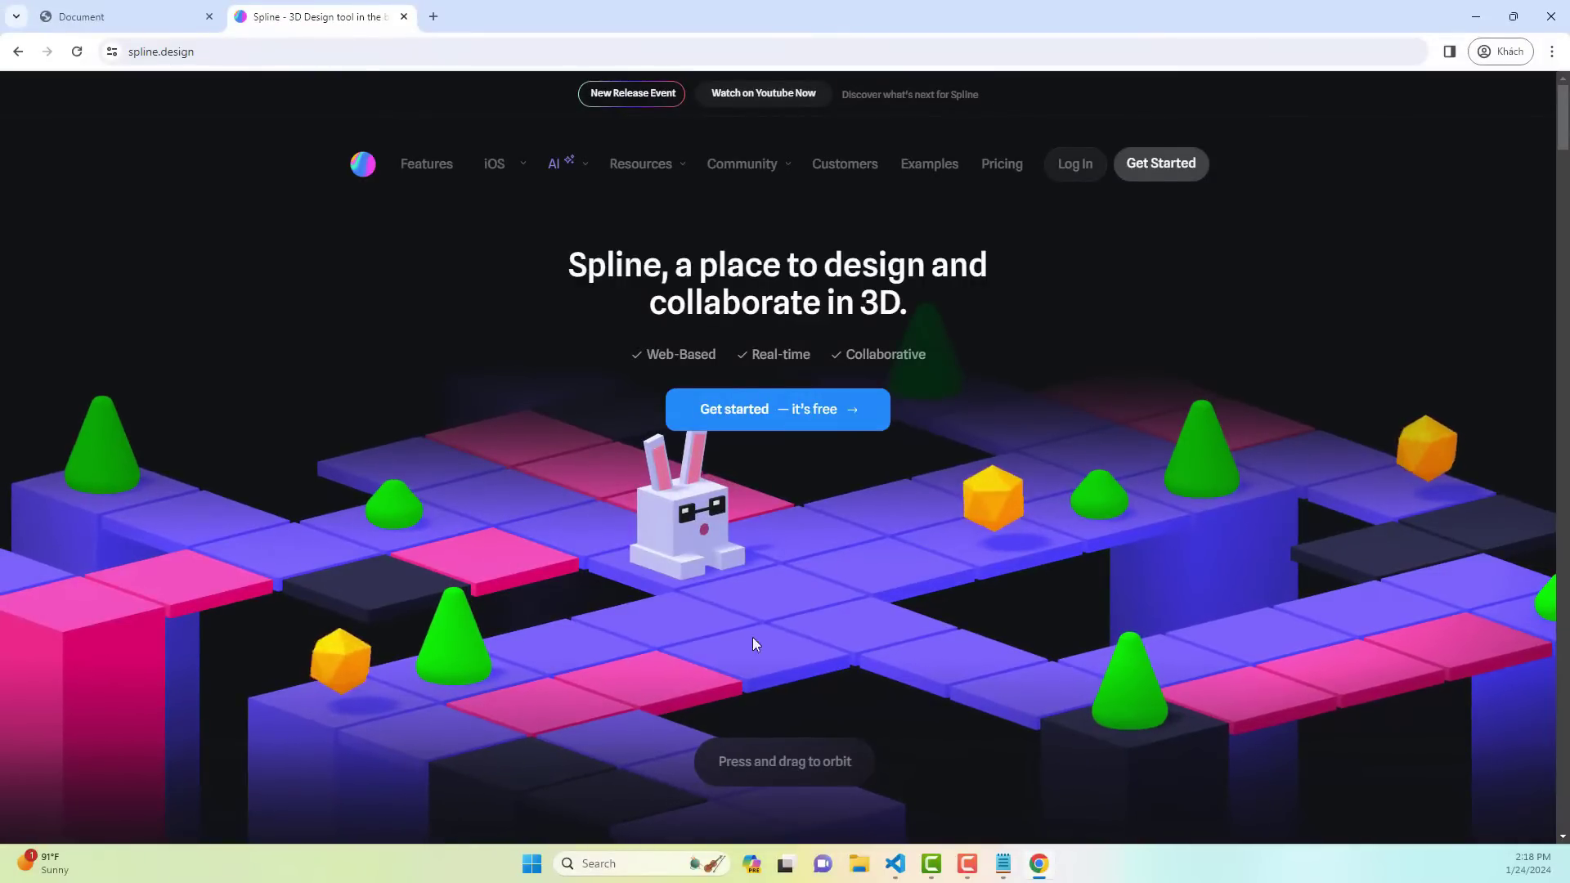
left_click_drag(1259, 577, 1077, 627)
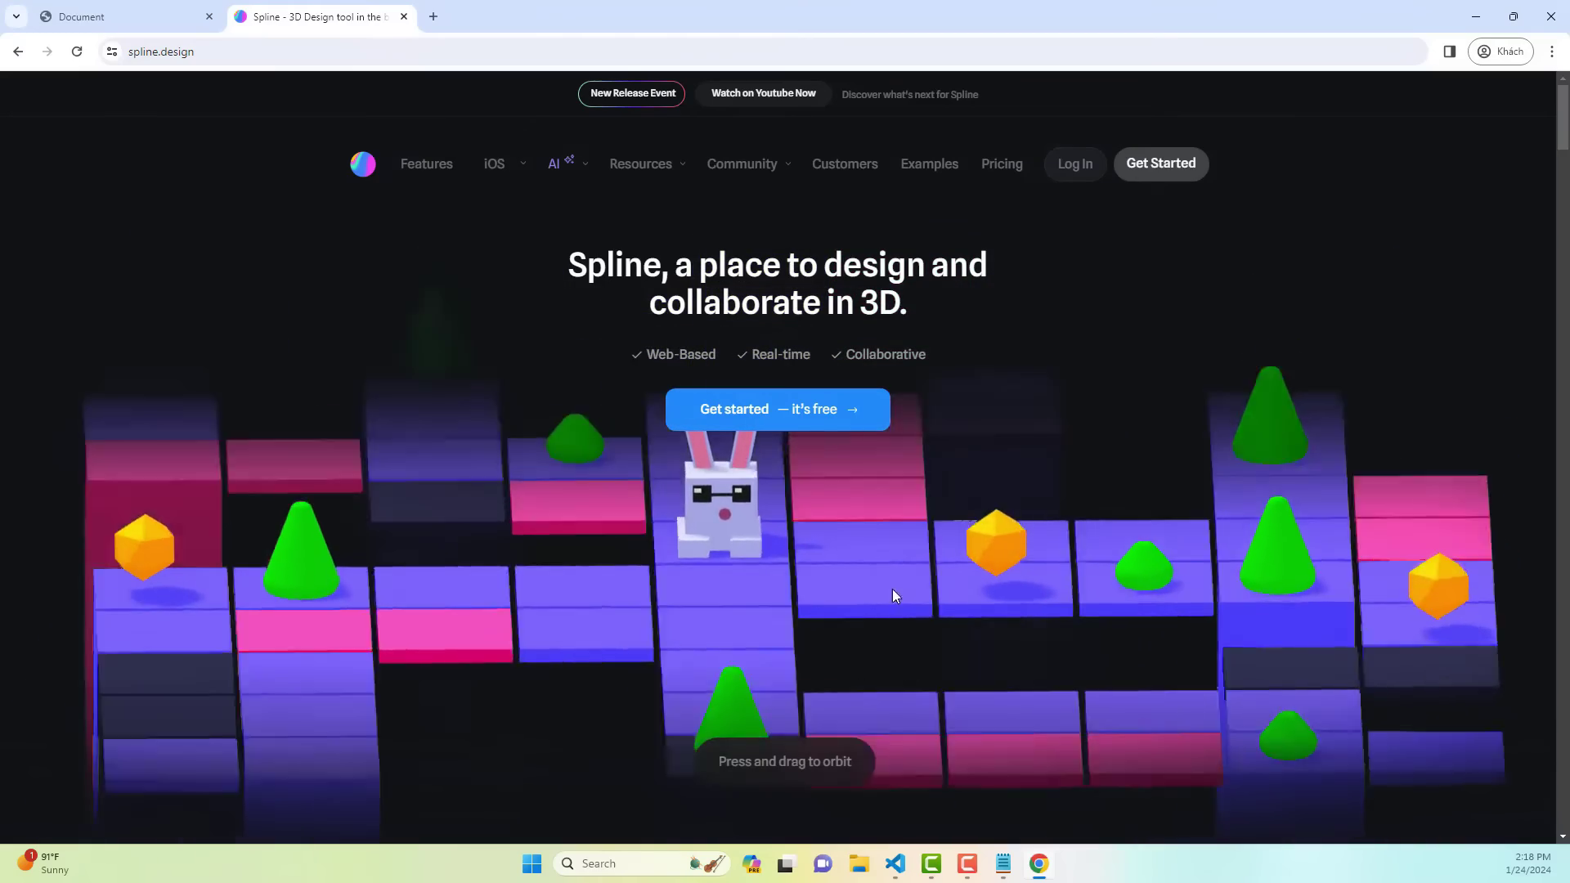
left_click_drag(901, 590, 970, 588)
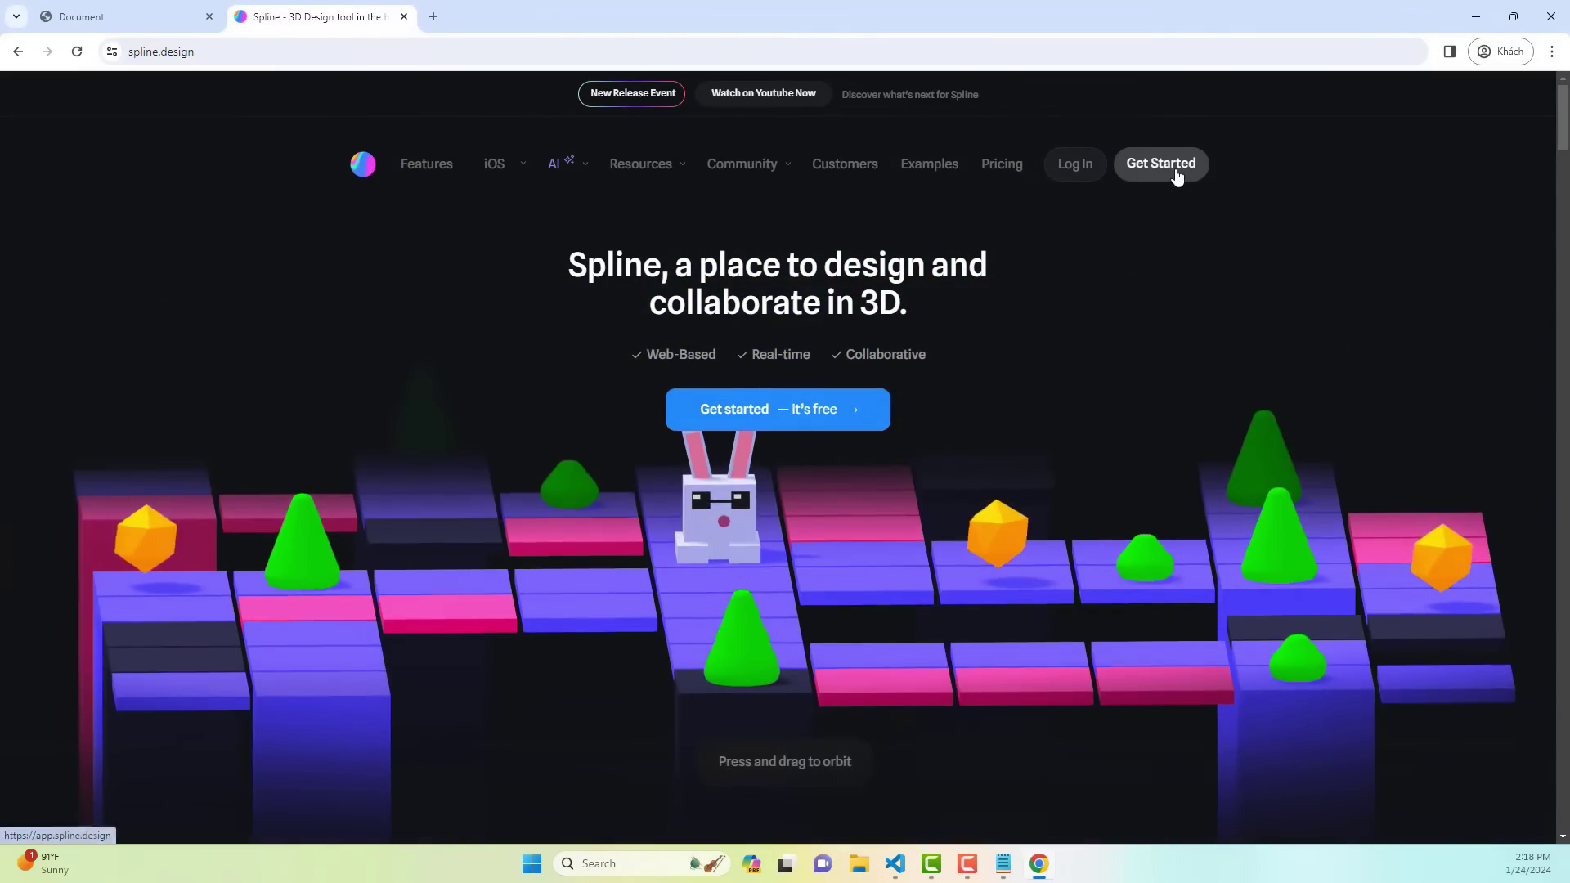
- Sign in to Spline with Google, confirm the display name, and choose Education as intended use
left_click(1175, 170)
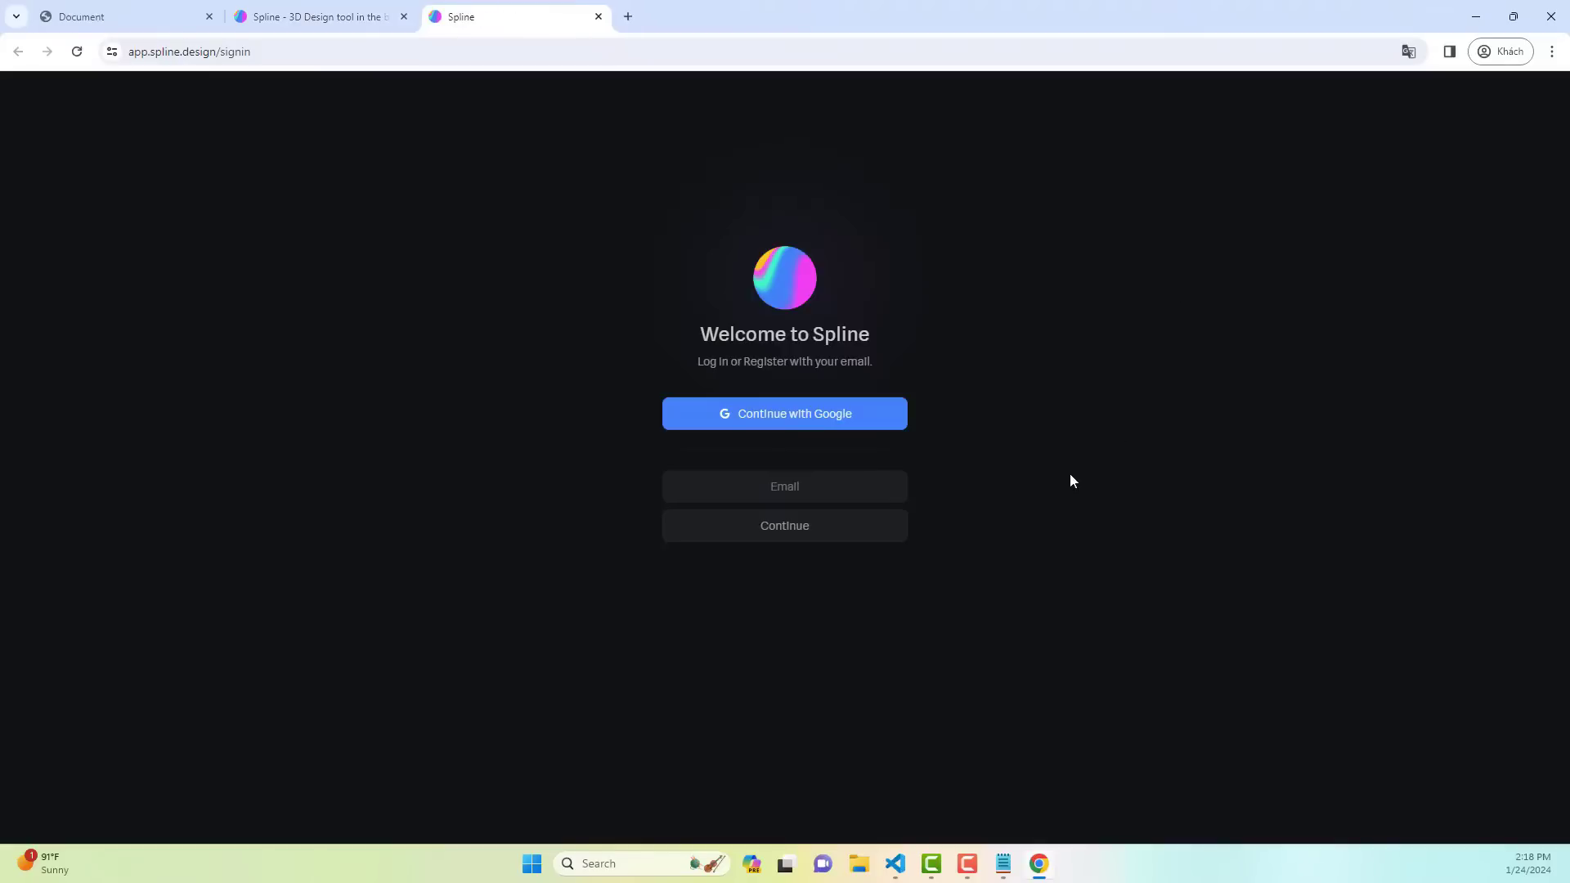
left_click(811, 424)
type("lundev")
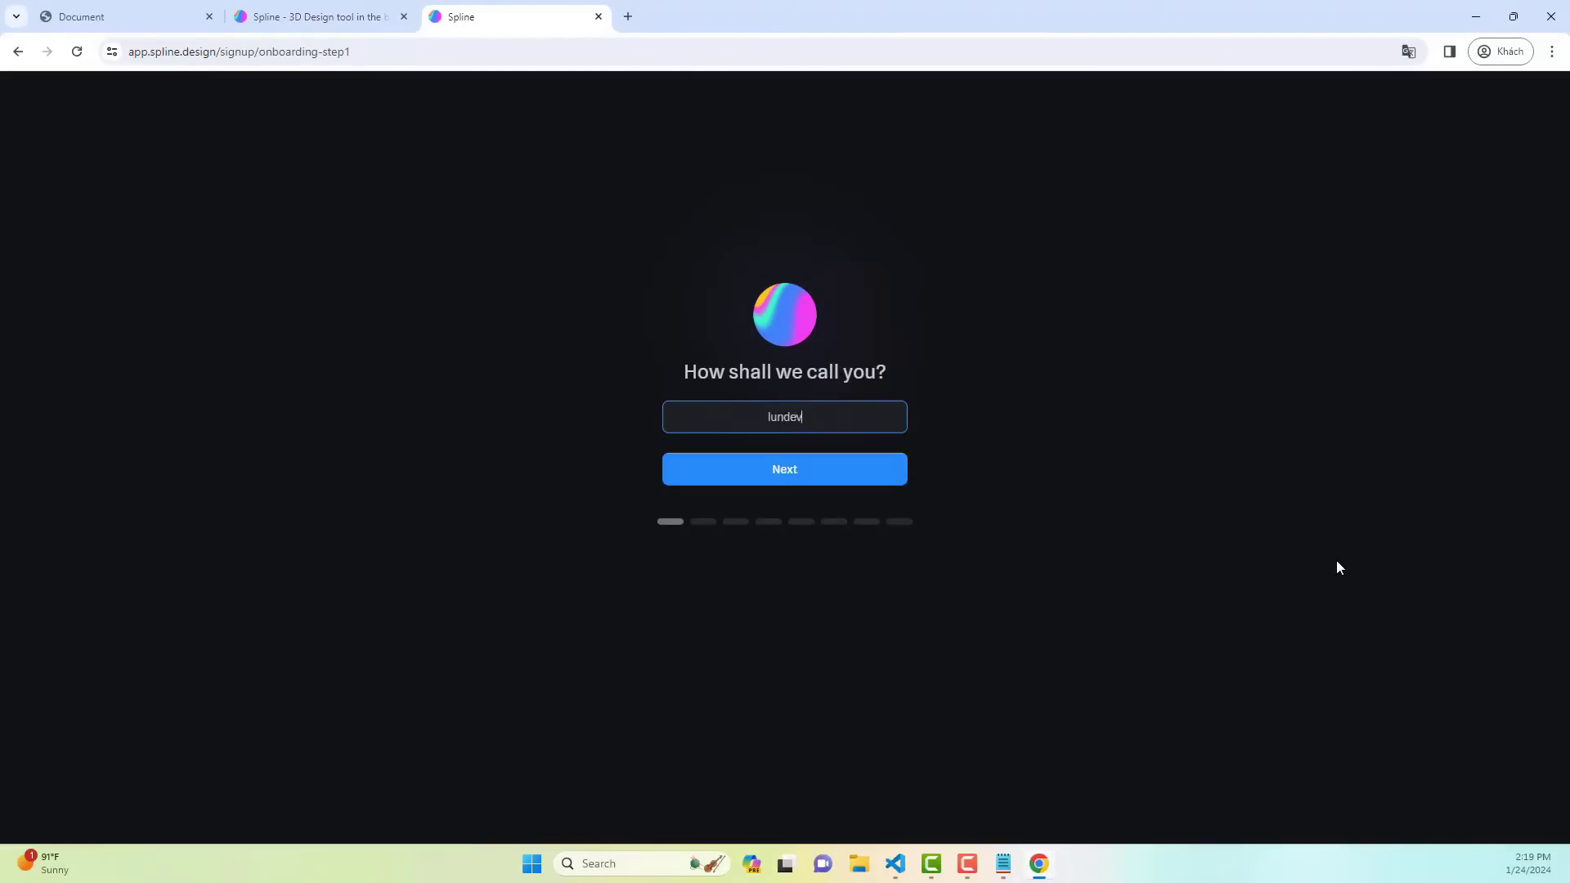
left_click(885, 474)
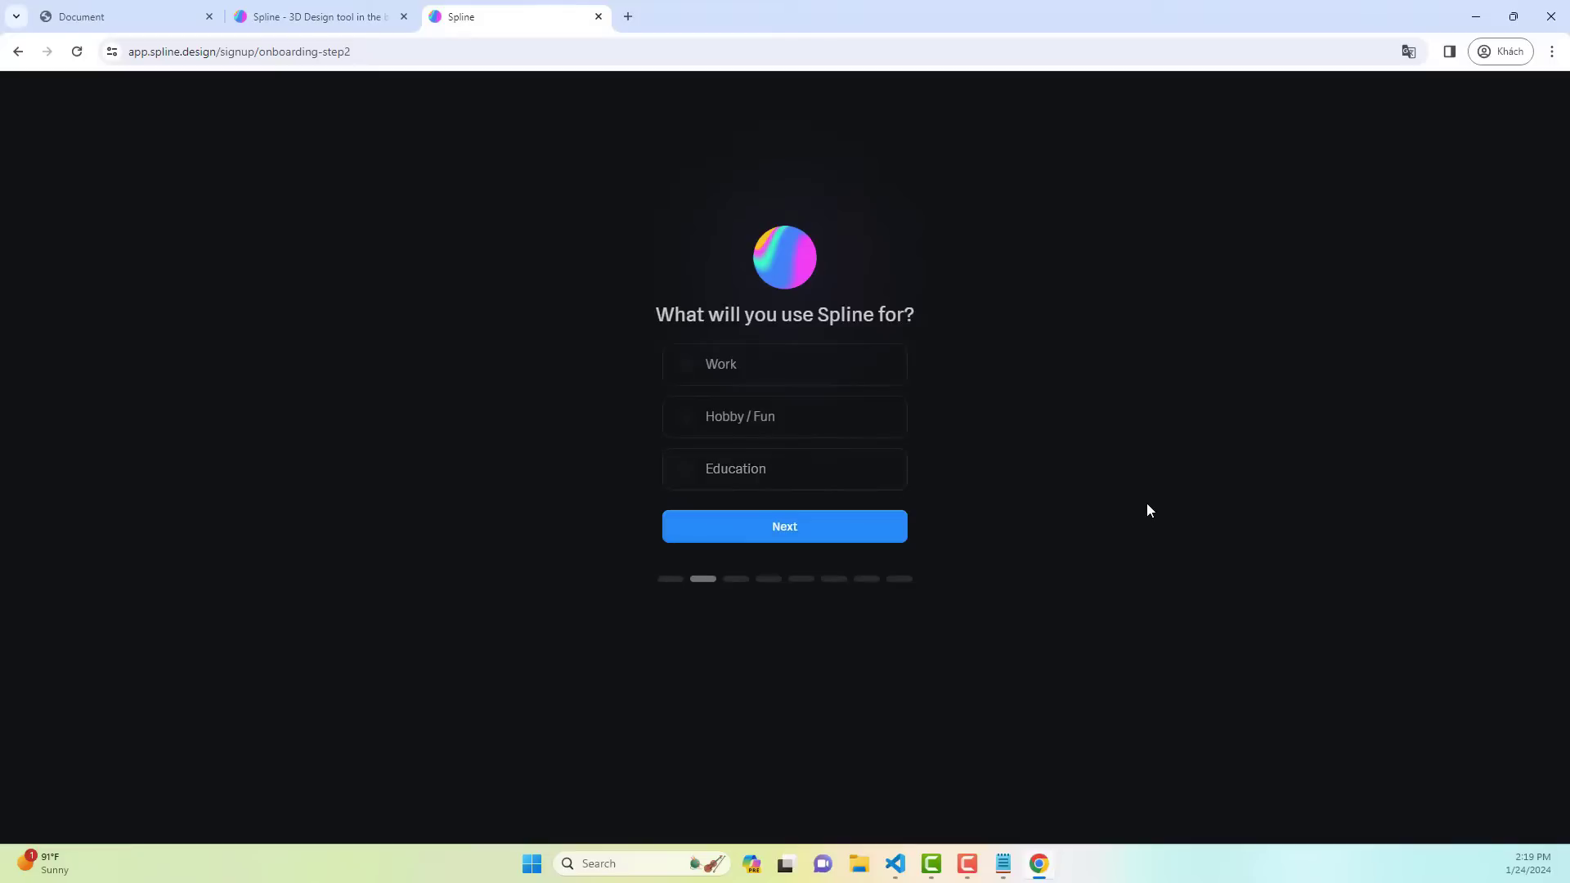
left_click(850, 470)
left_click(865, 533)
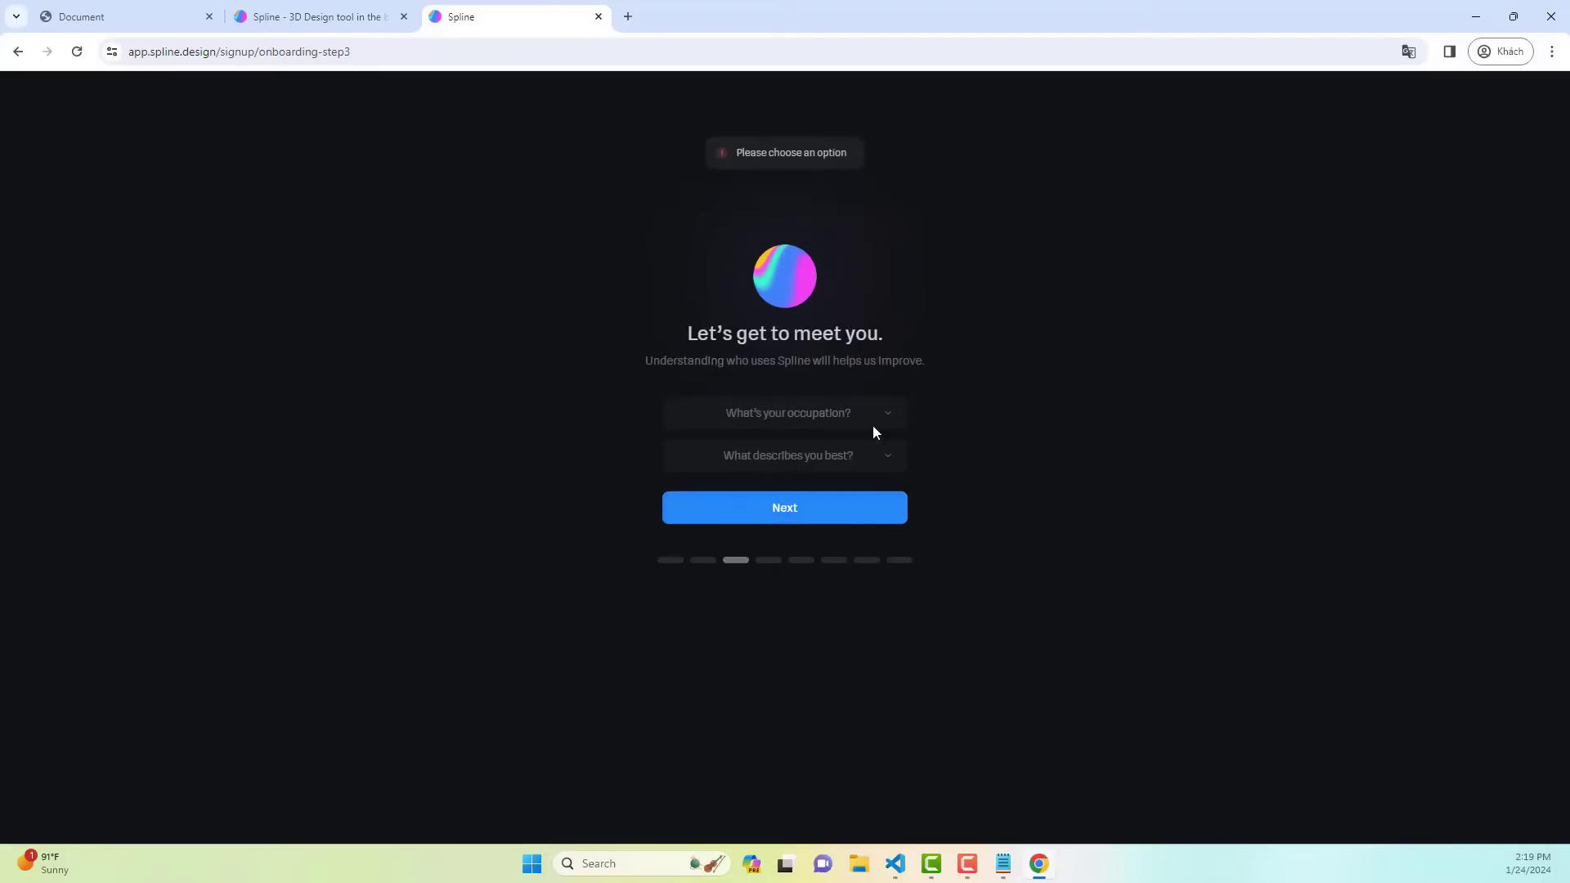
- Set occupation to Designer and description to Other, skipping teammate invites and creator follows
left_click(877, 408)
left_click(822, 449)
left_click(887, 458)
left_click(819, 551)
left_click(827, 500)
left_click(840, 530)
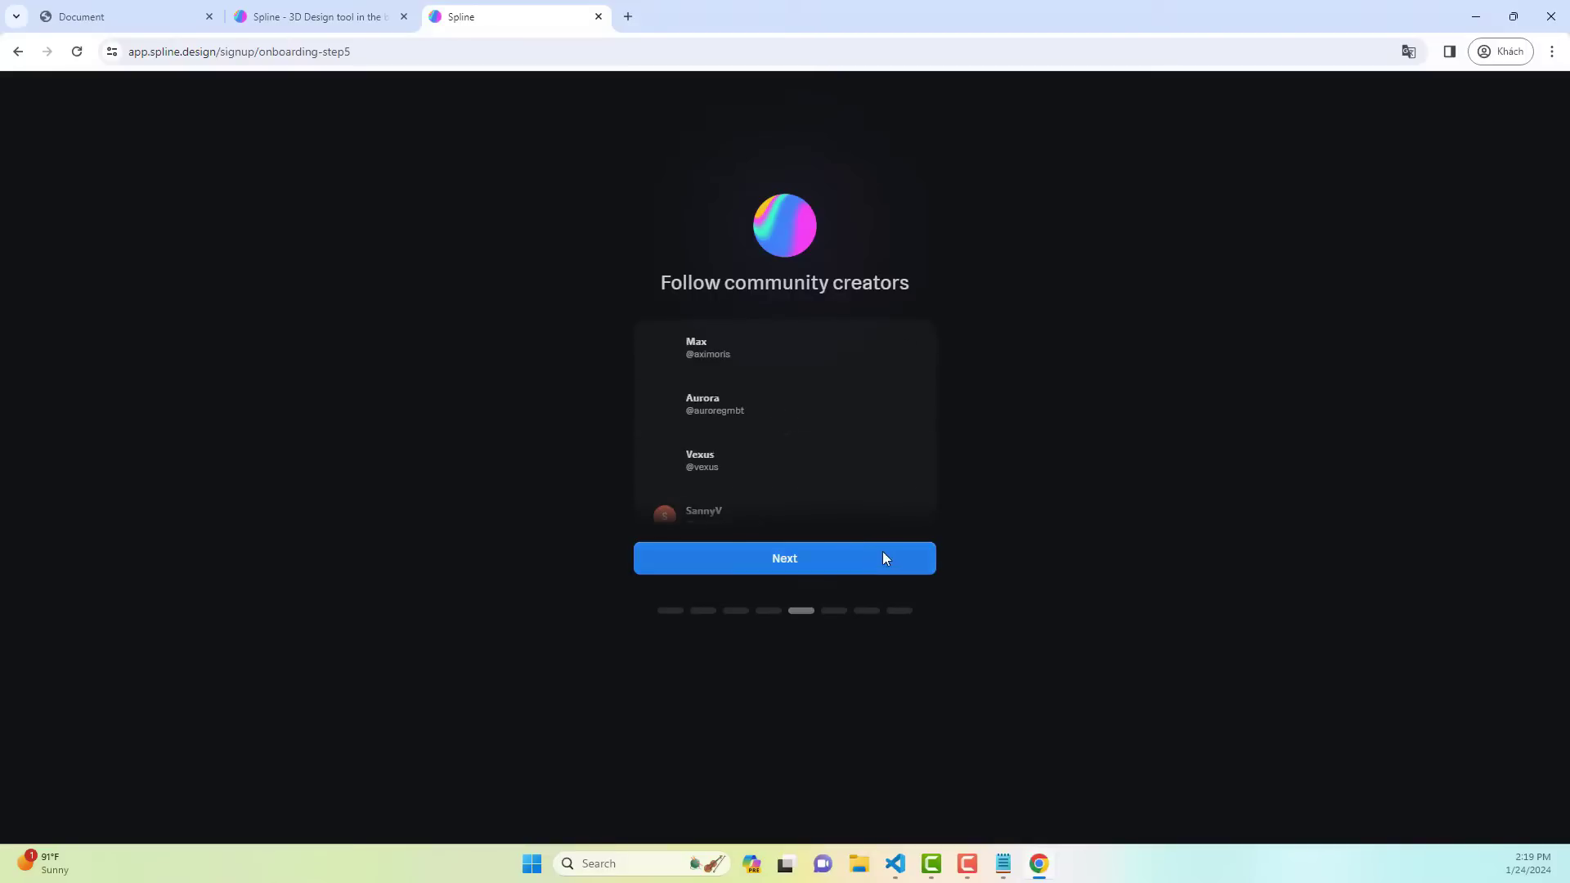
left_click(871, 557)
- Answer yes to prior 3D tools, Youtube as source, and pick Product Design, 3D Animation, Art & Illustration interests
left_click(866, 369)
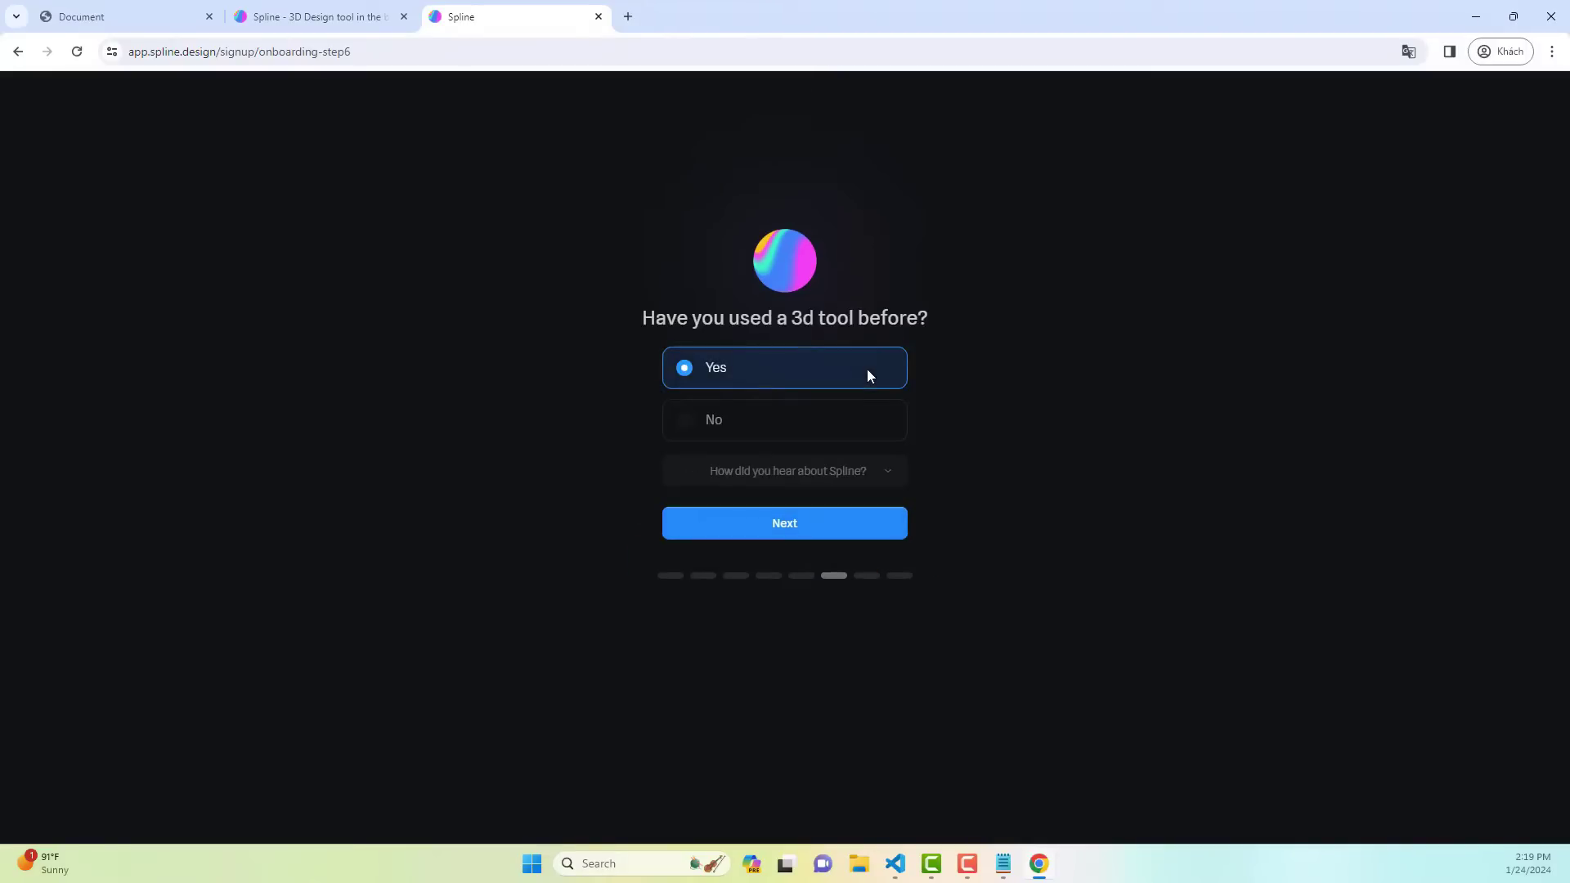
left_click(841, 475)
left_click(806, 530)
left_click(857, 527)
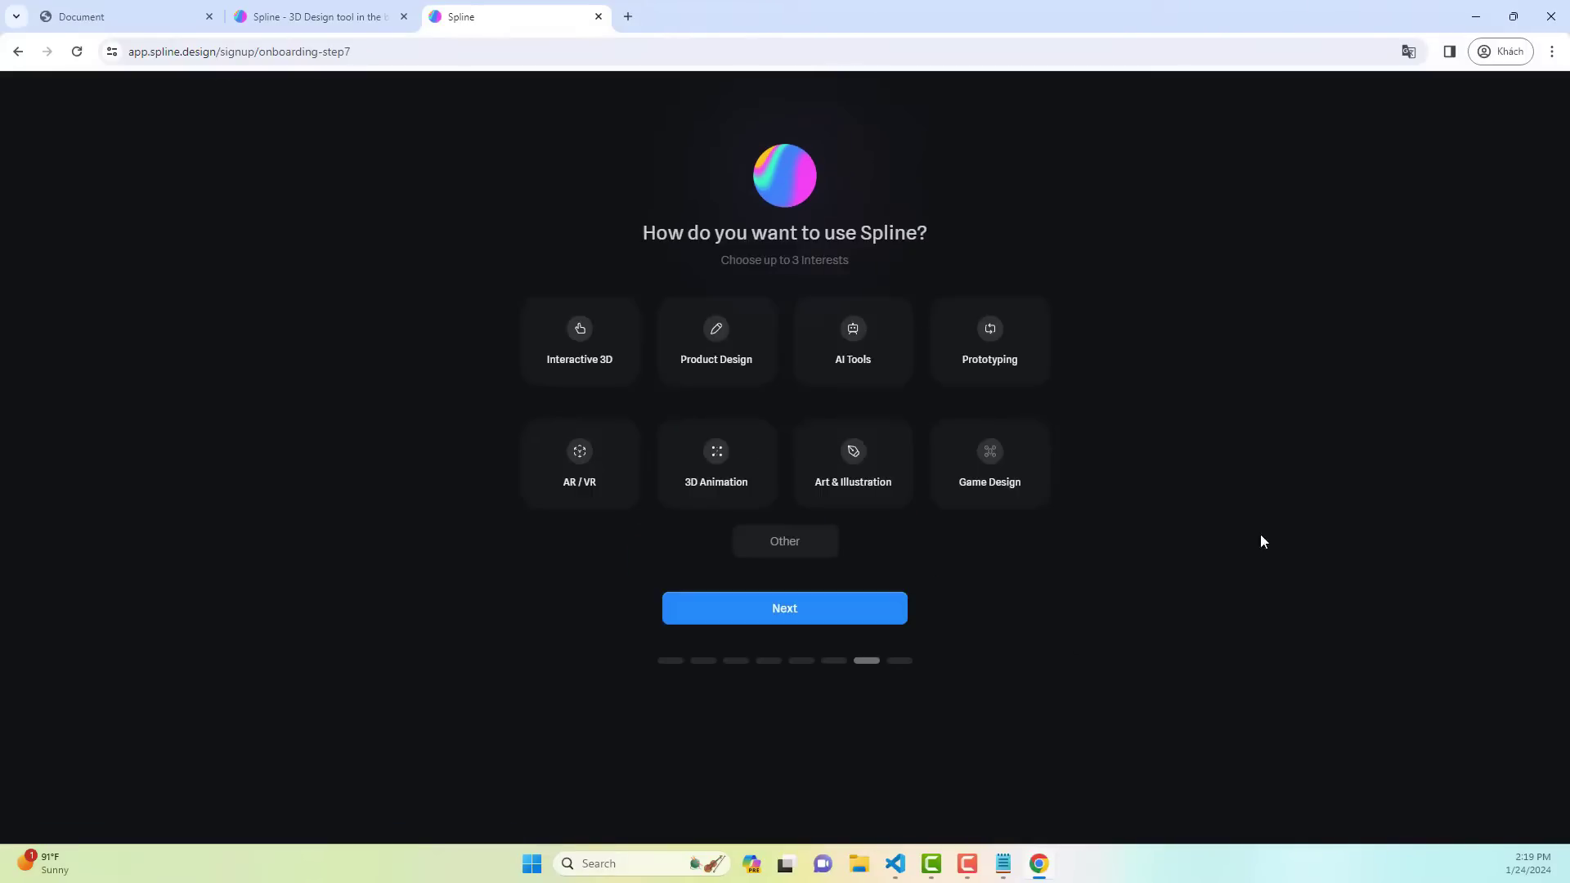
left_click(710, 361)
left_click(729, 479)
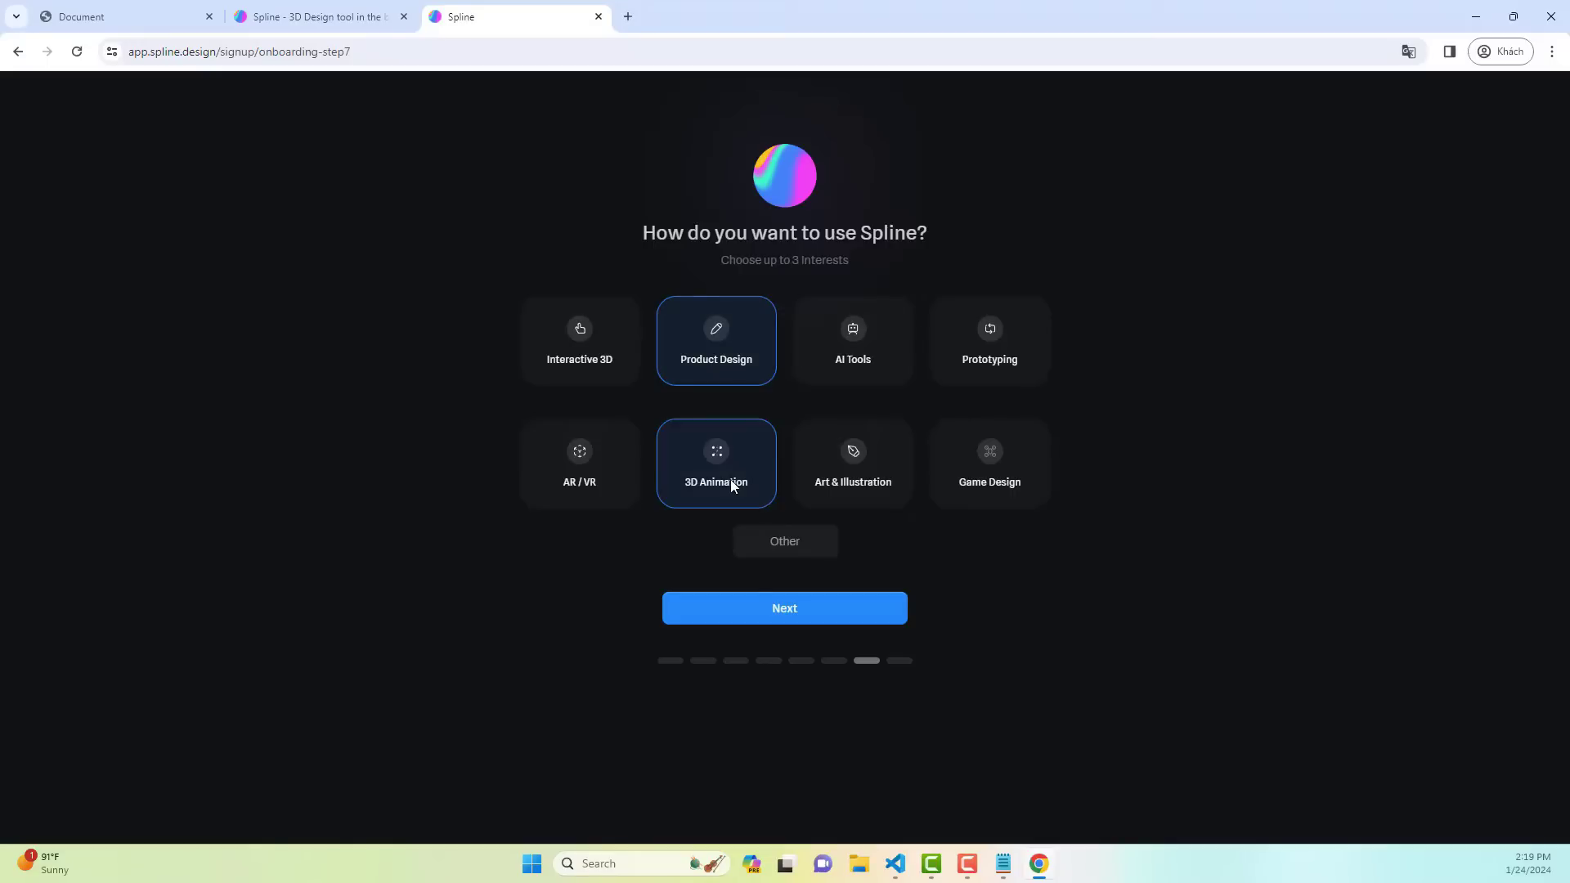
left_click(880, 448)
left_click(857, 608)
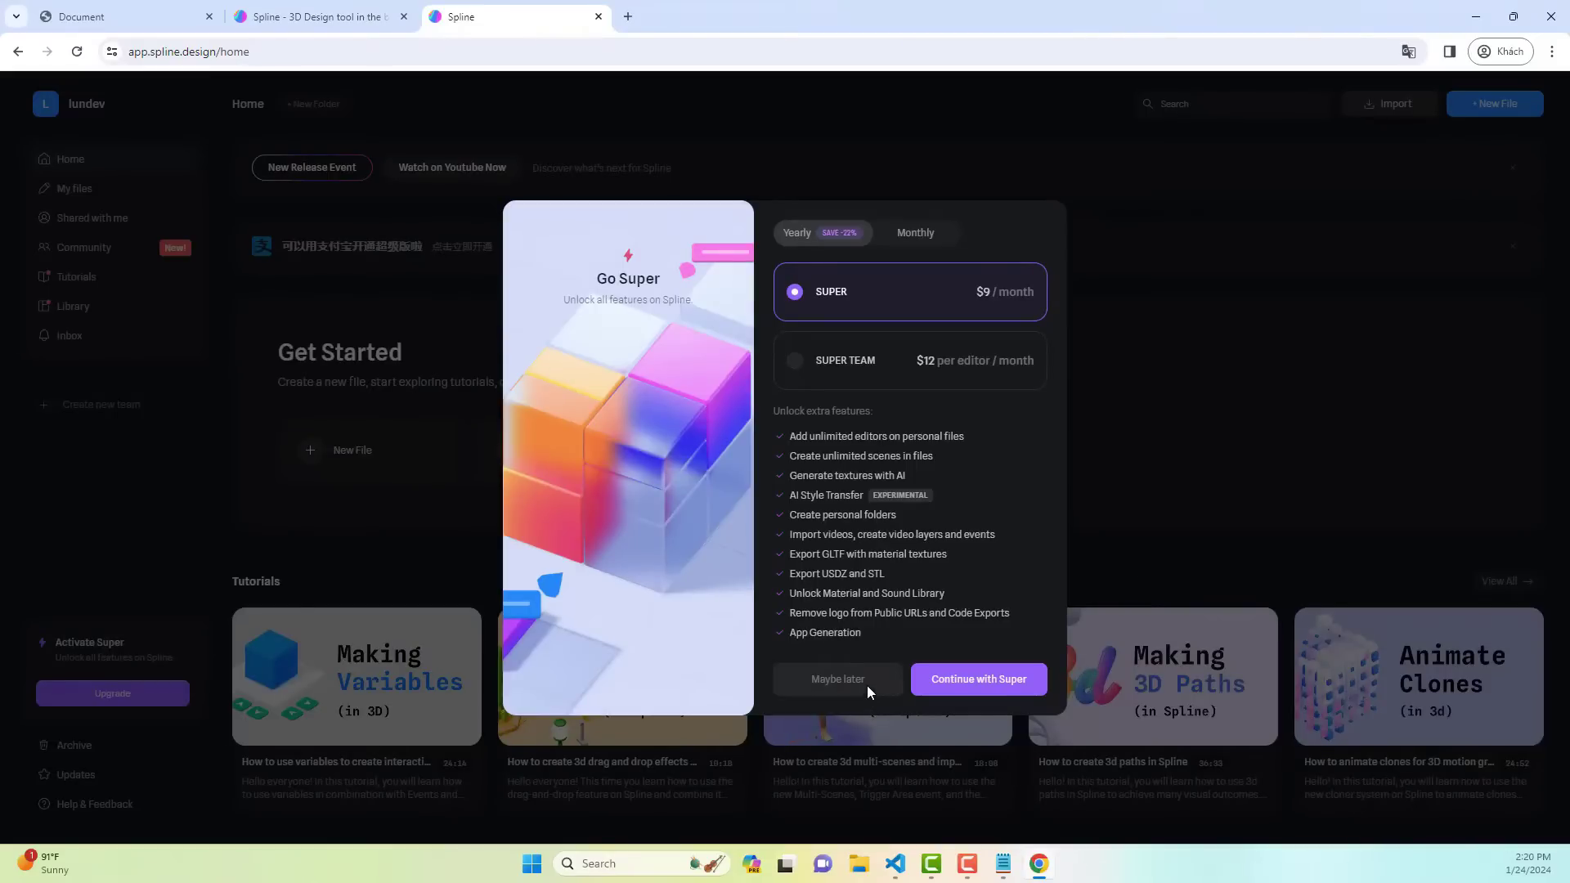
- Dismiss the Go Super offer with Maybe later and scroll down to Examples From Library
left_click(867, 684)
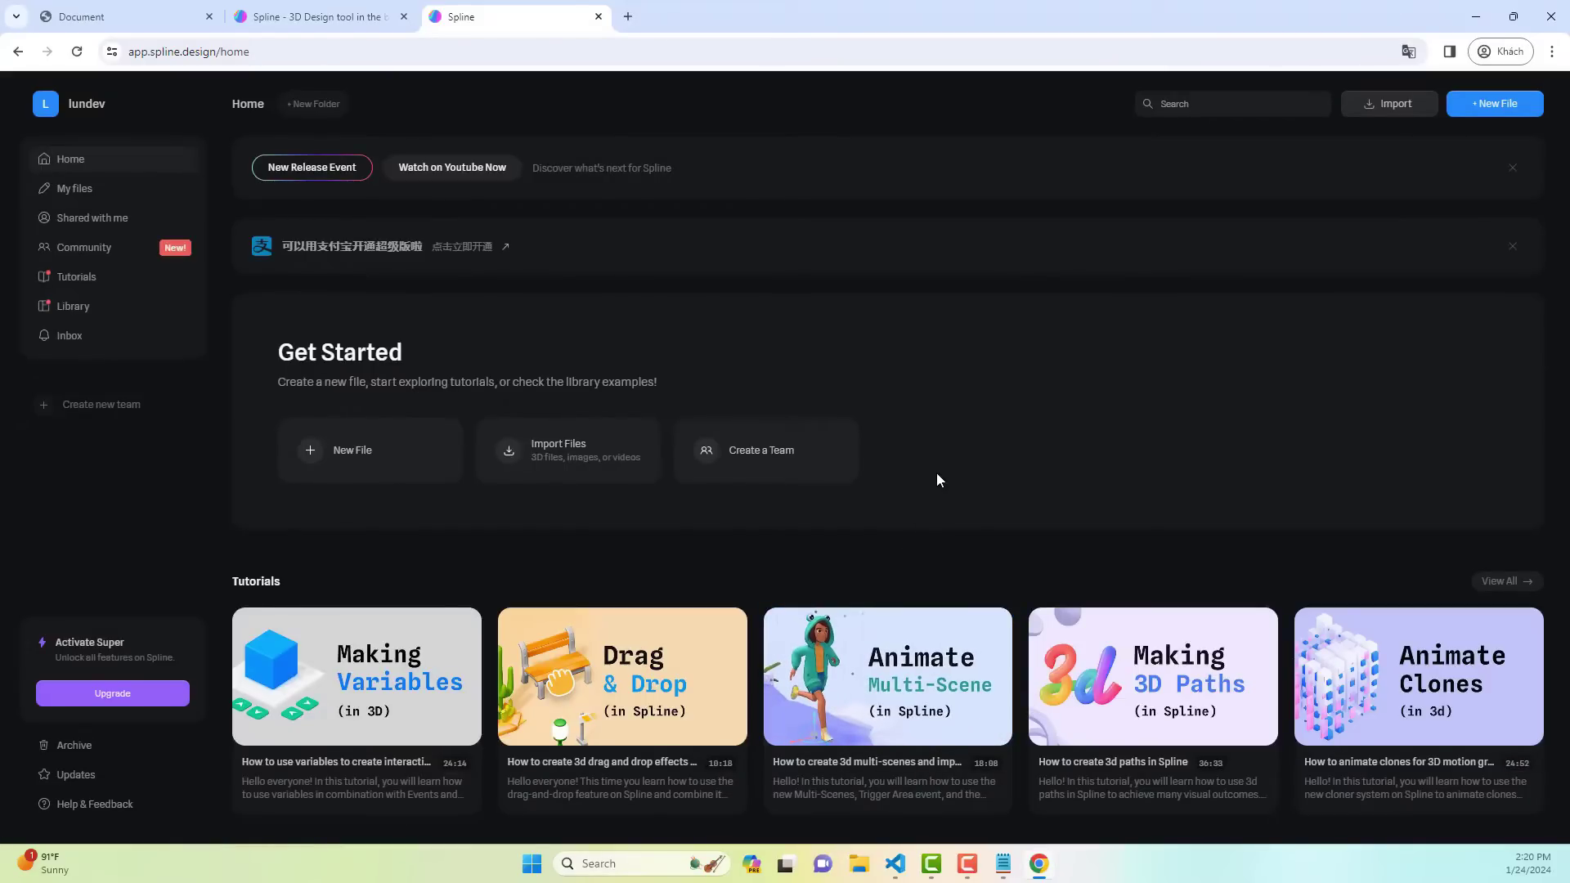
scroll(938, 479, "down", 4)
scroll(938, 479, "down", 4)
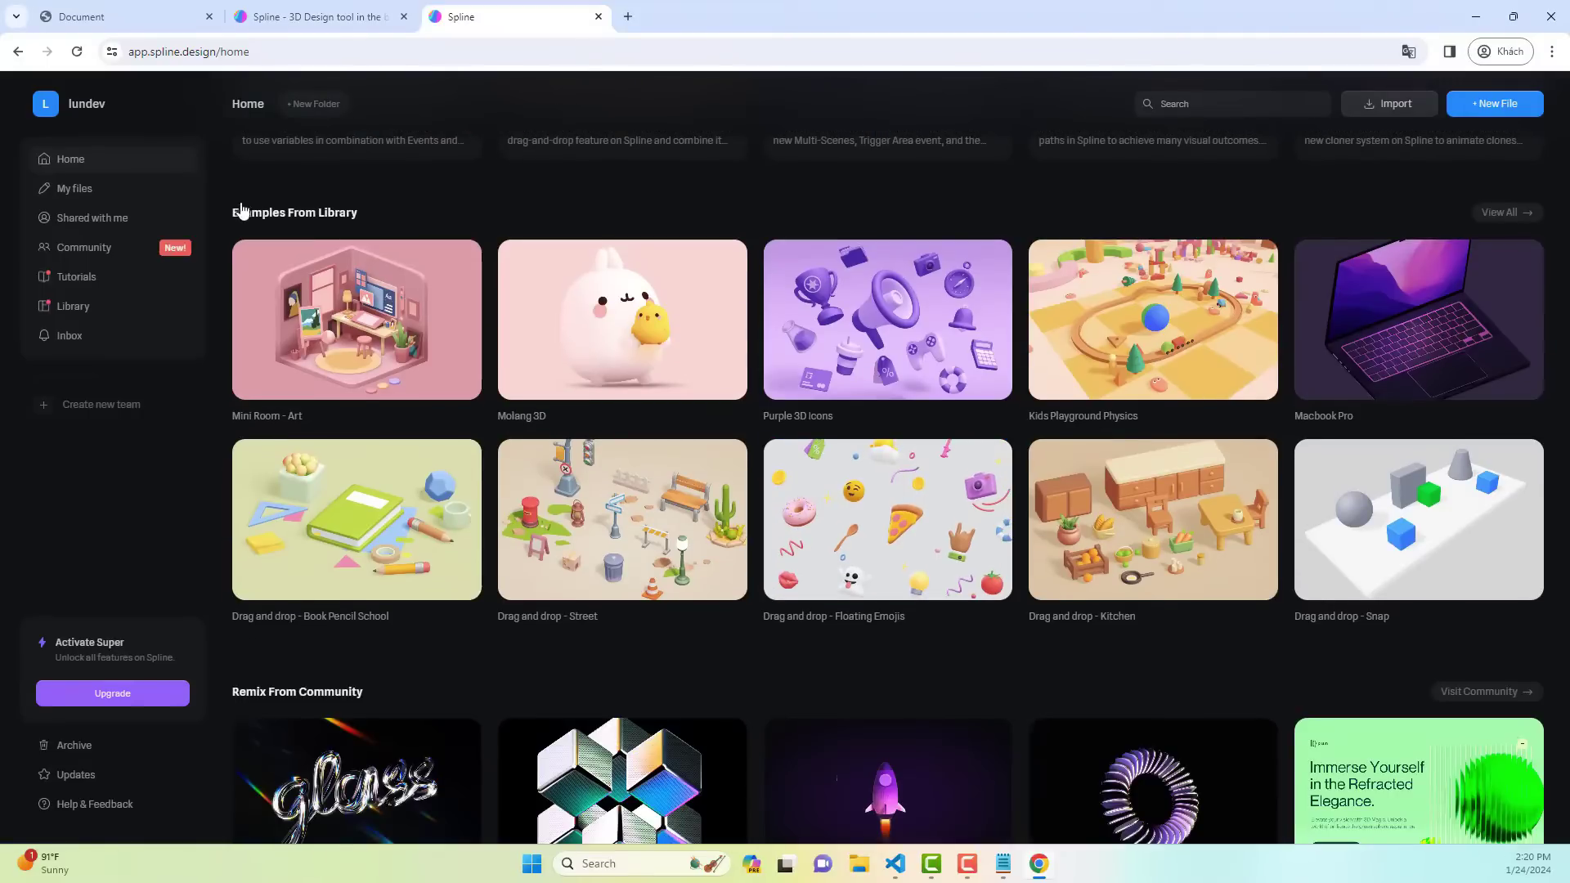
scroll(860, 594, "down", 1)
scroll(860, 592, "down", 2)
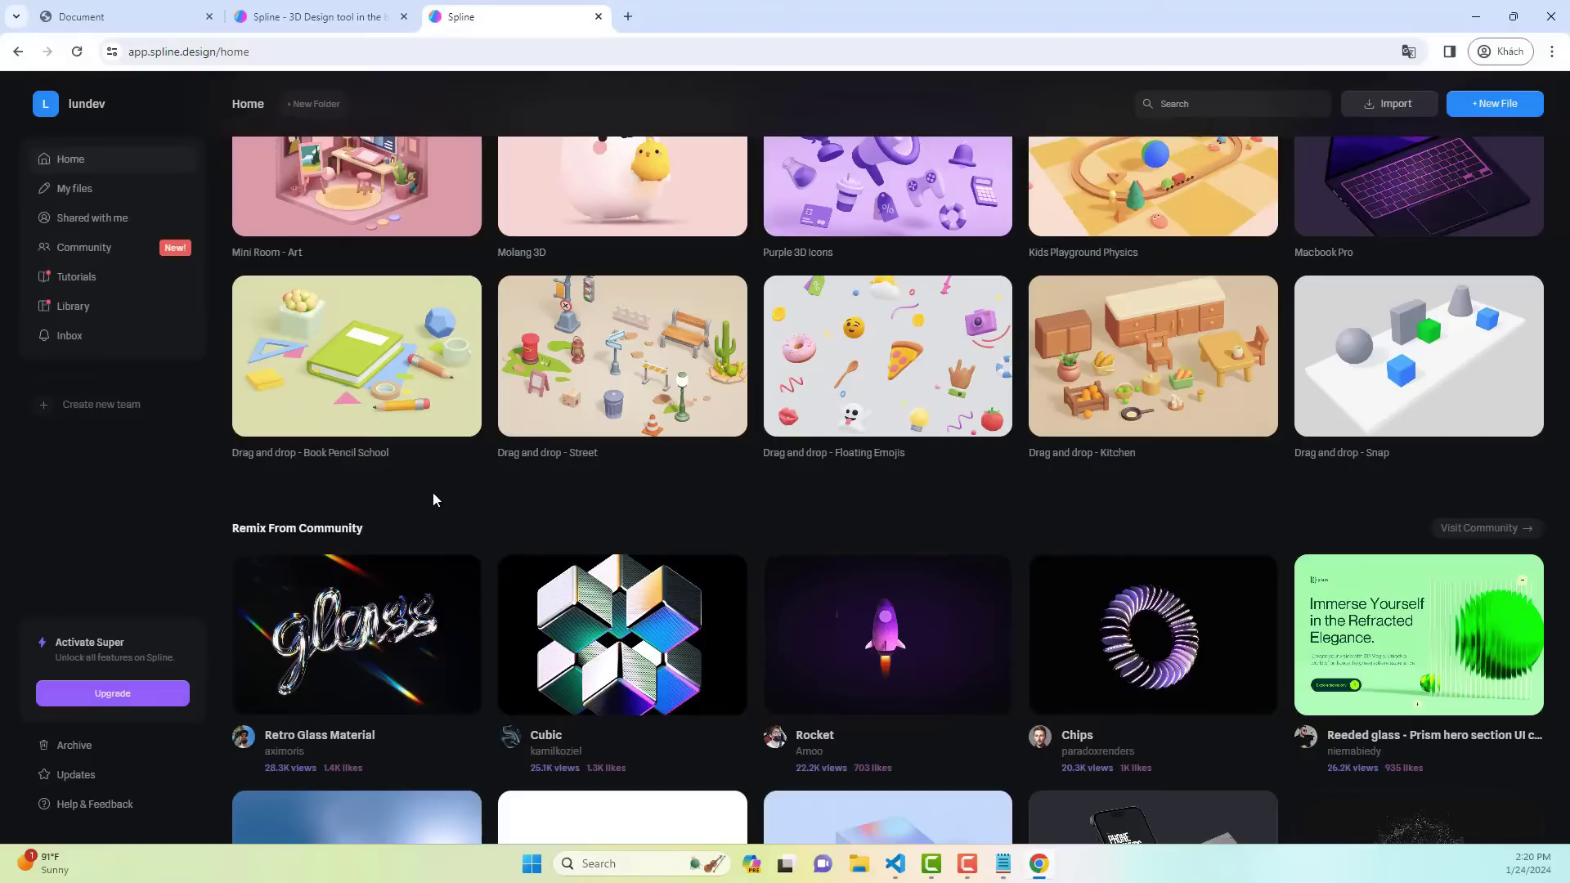
scroll(549, 585, "up", 2)
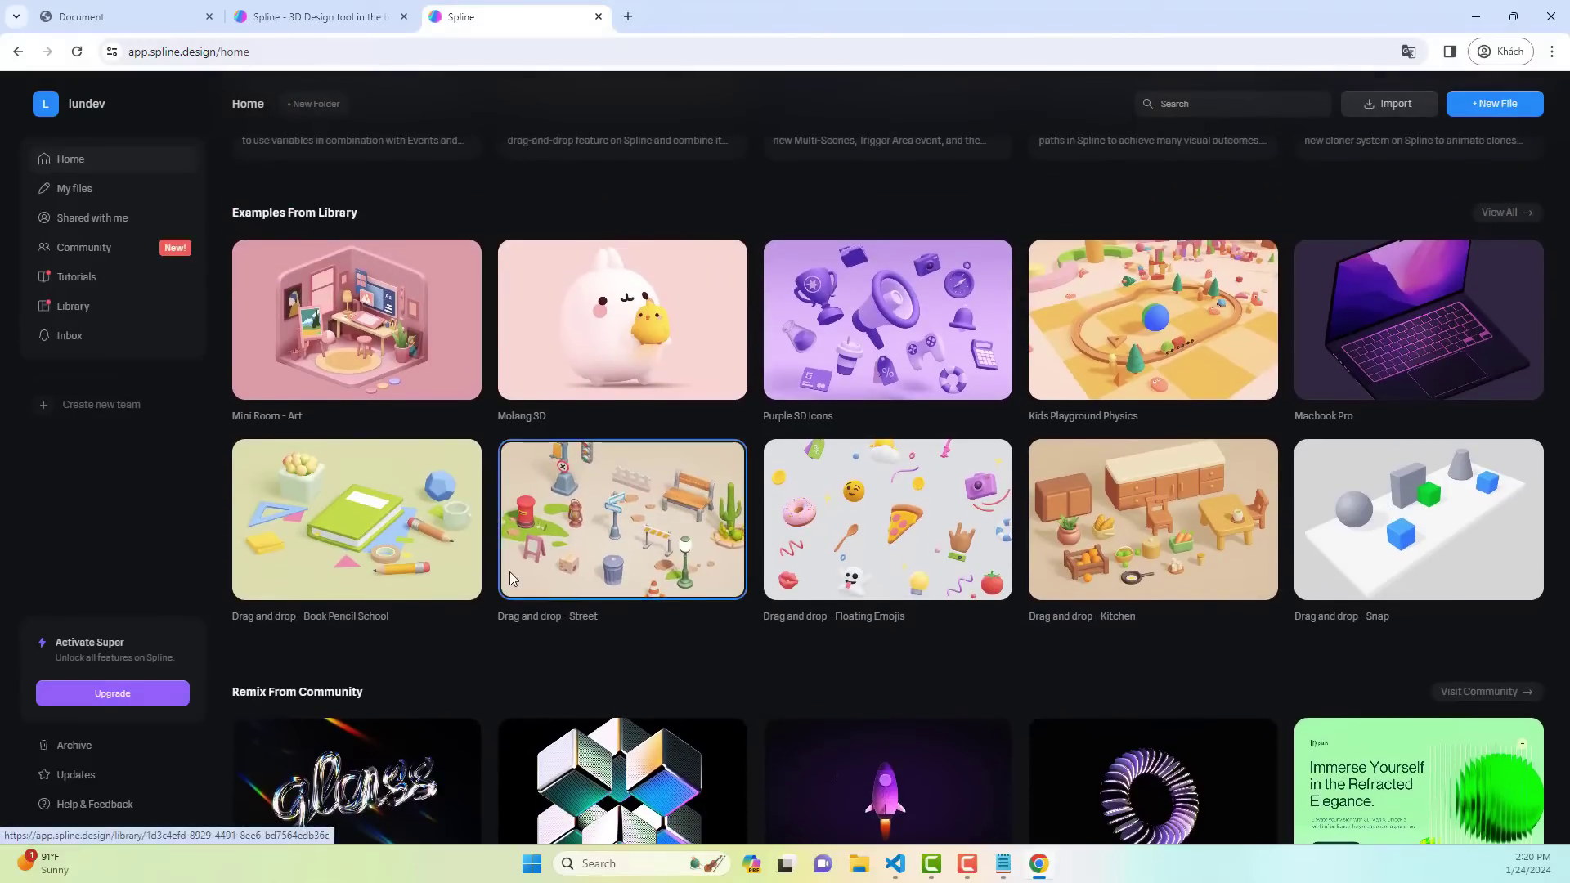
- Open the scene library, close the New in Spline announcement, and scroll to the Cartoon & Sketch examples
left_click(1504, 214)
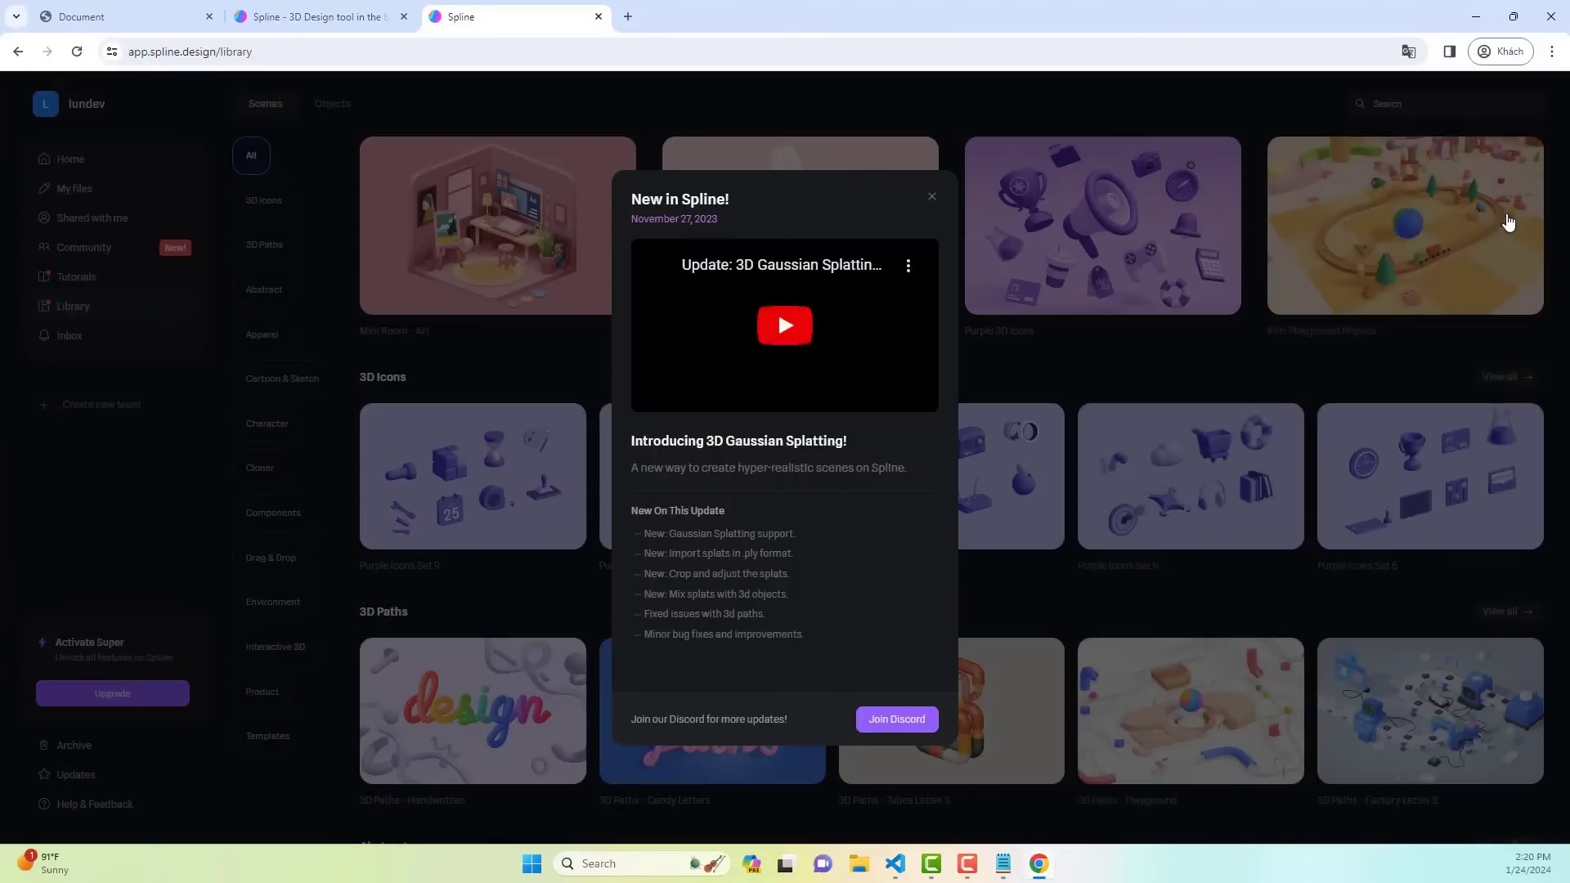
left_click(932, 201)
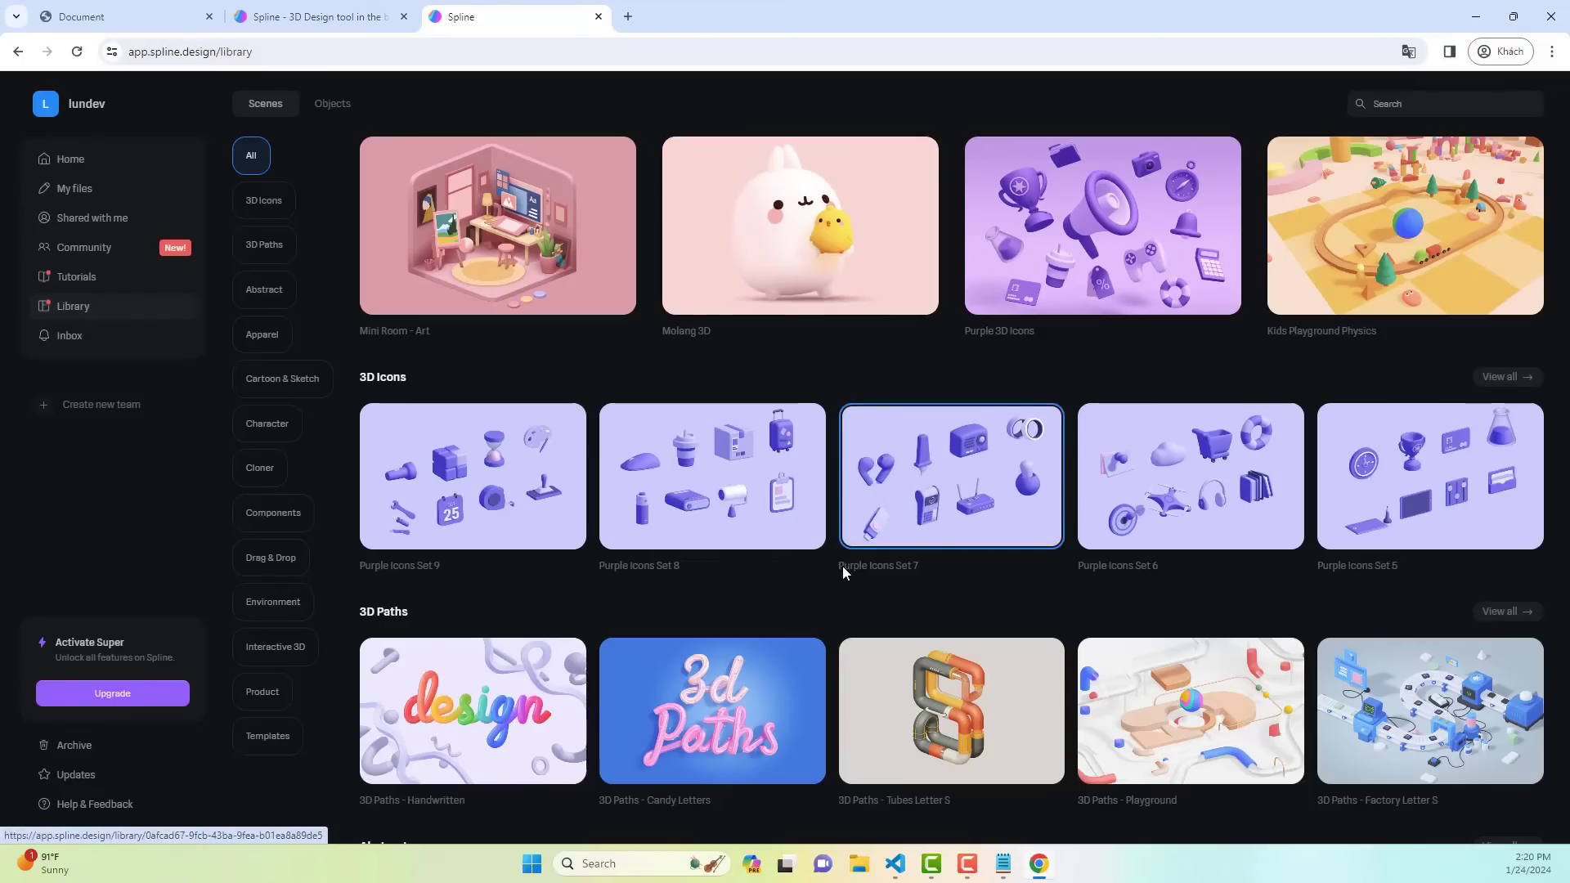
scroll(584, 531, "down", 2)
scroll(584, 572, "down", 1)
scroll(583, 601, "down", 5)
scroll(595, 664, "down", 3)
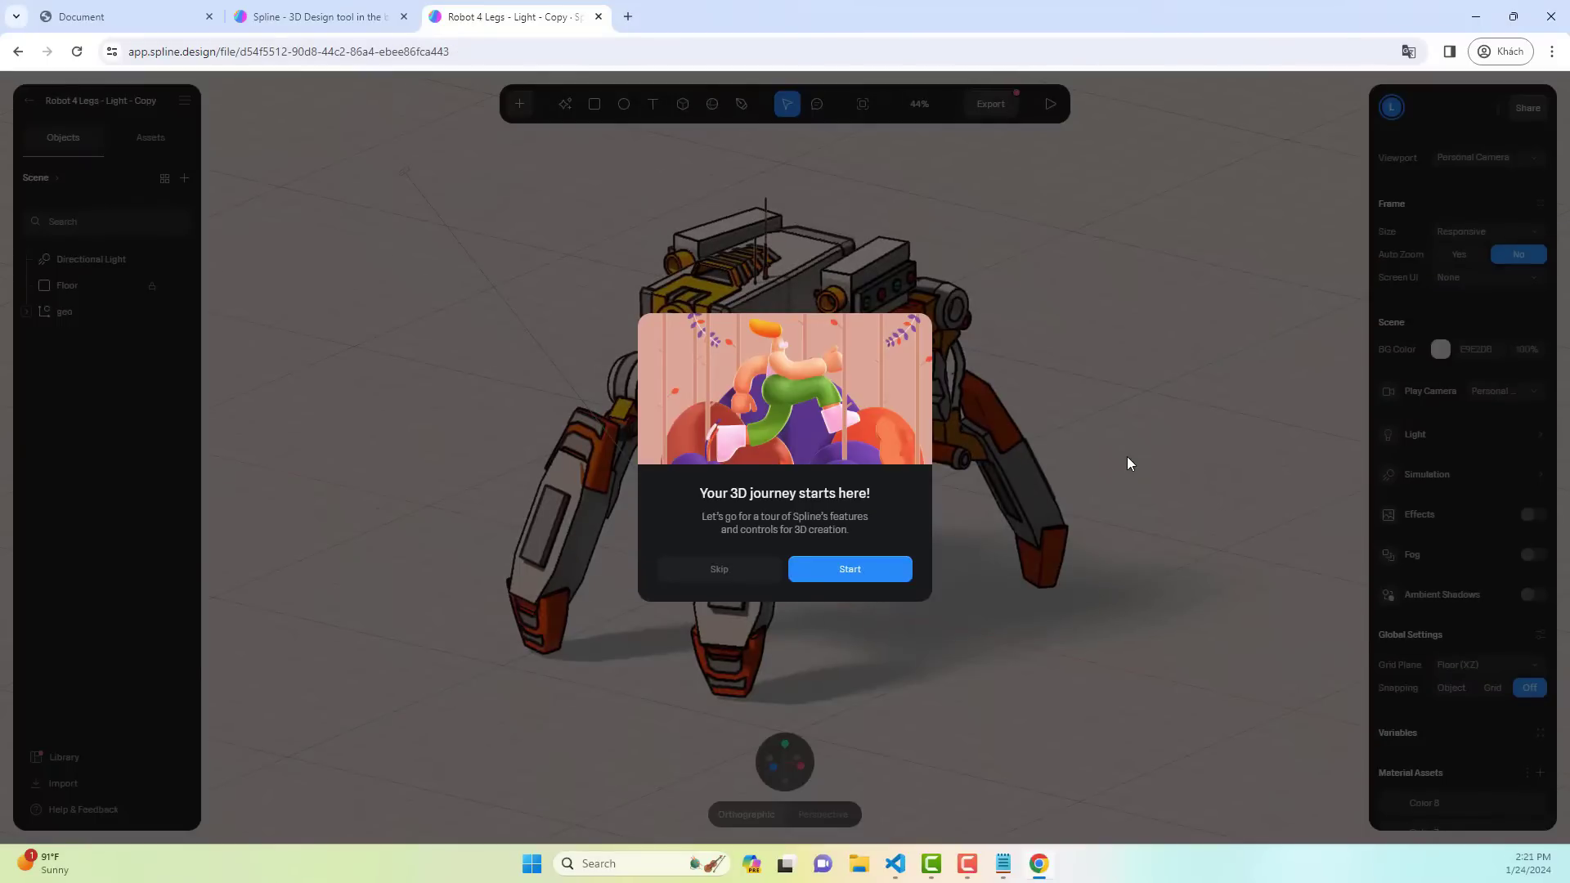
- Skip the editor tour and select the robot's geo group, then its Cube 4 and Cube 2 parts
left_click(711, 570)
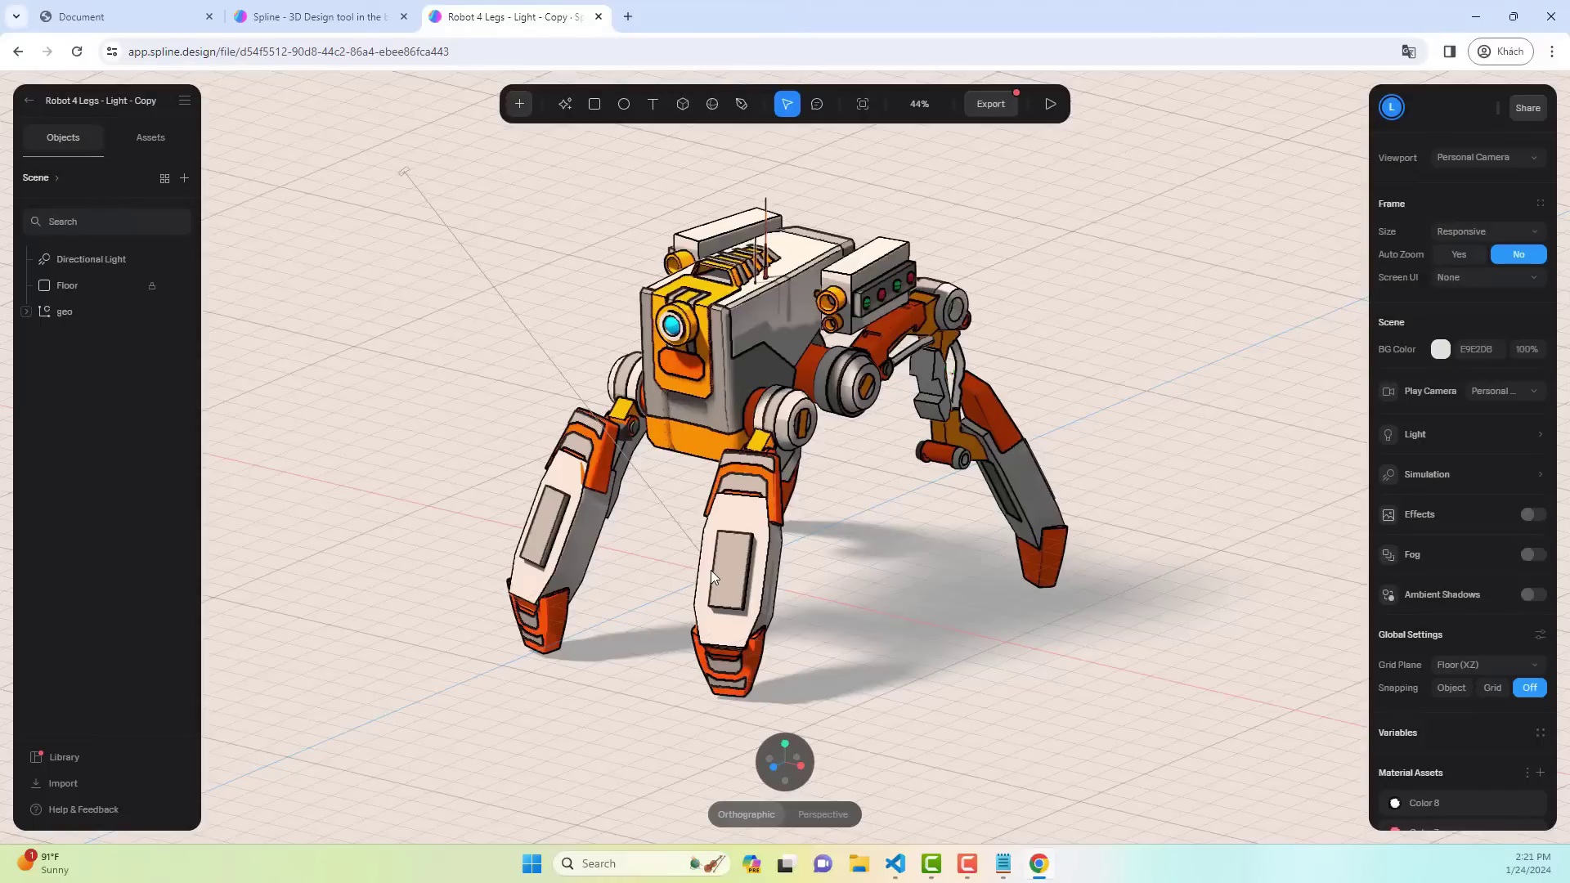
left_click(688, 335)
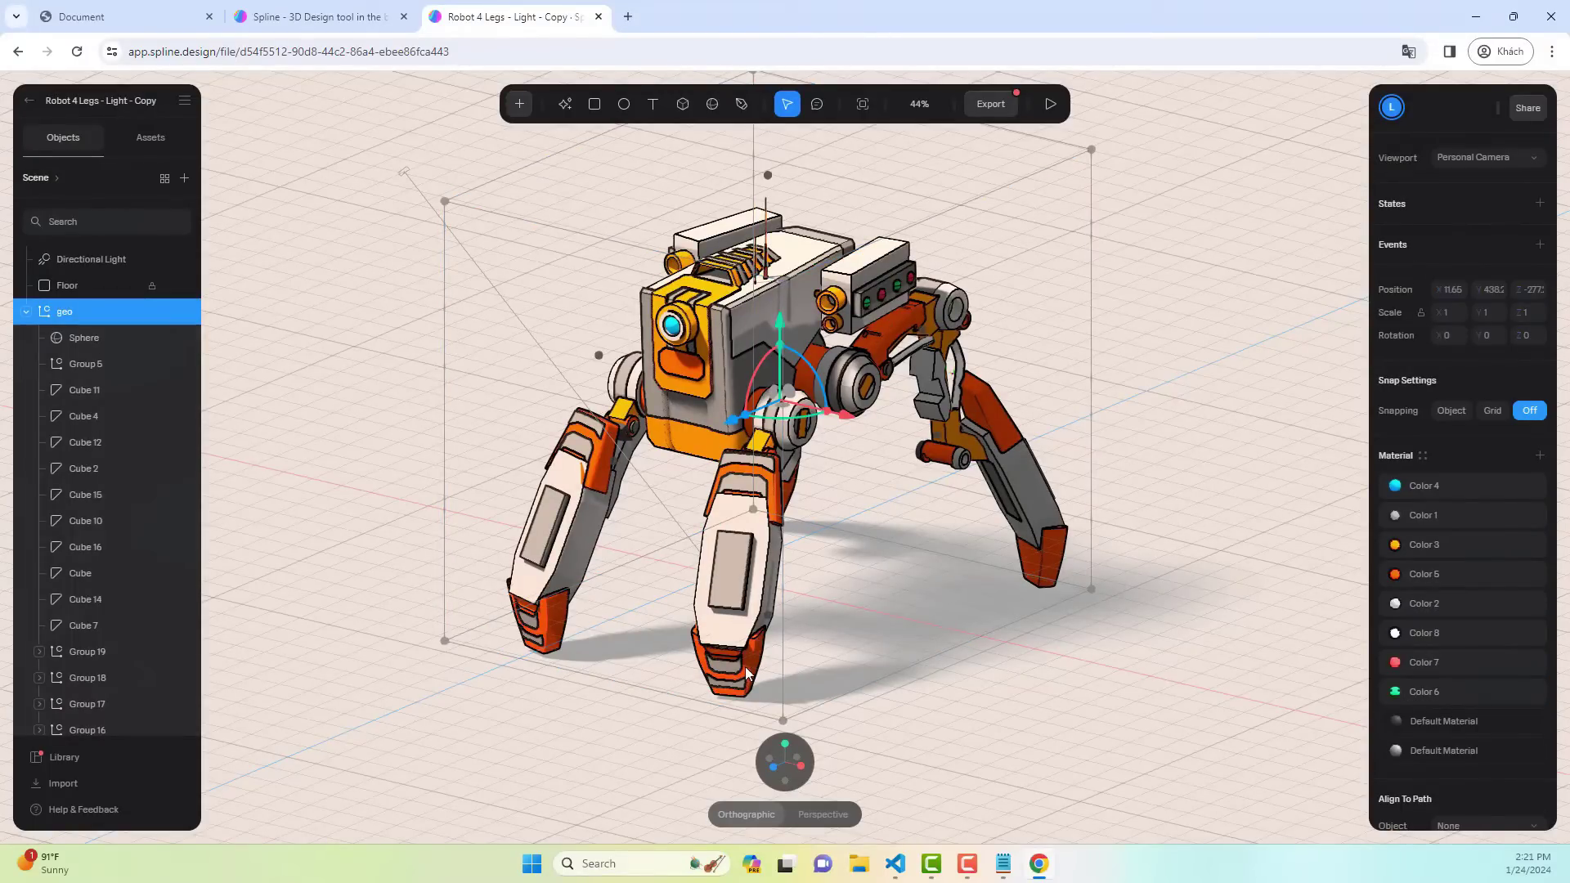
left_click(81, 416)
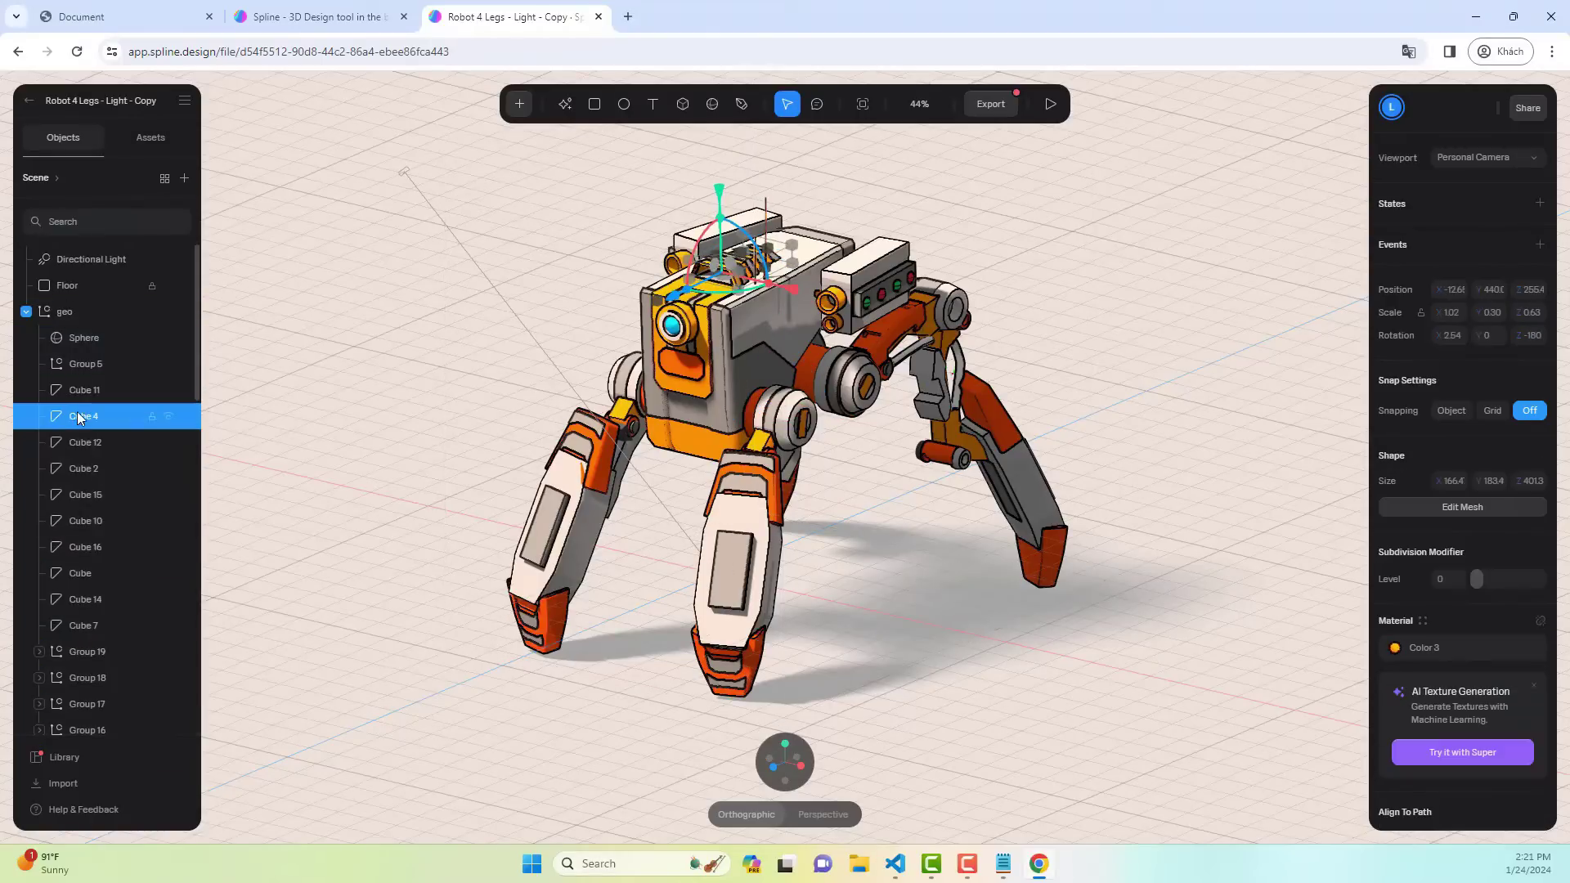
left_click(82, 462)
- Change the Color 3 material's colour from orange to pink
left_click(1406, 647)
left_click(1237, 545)
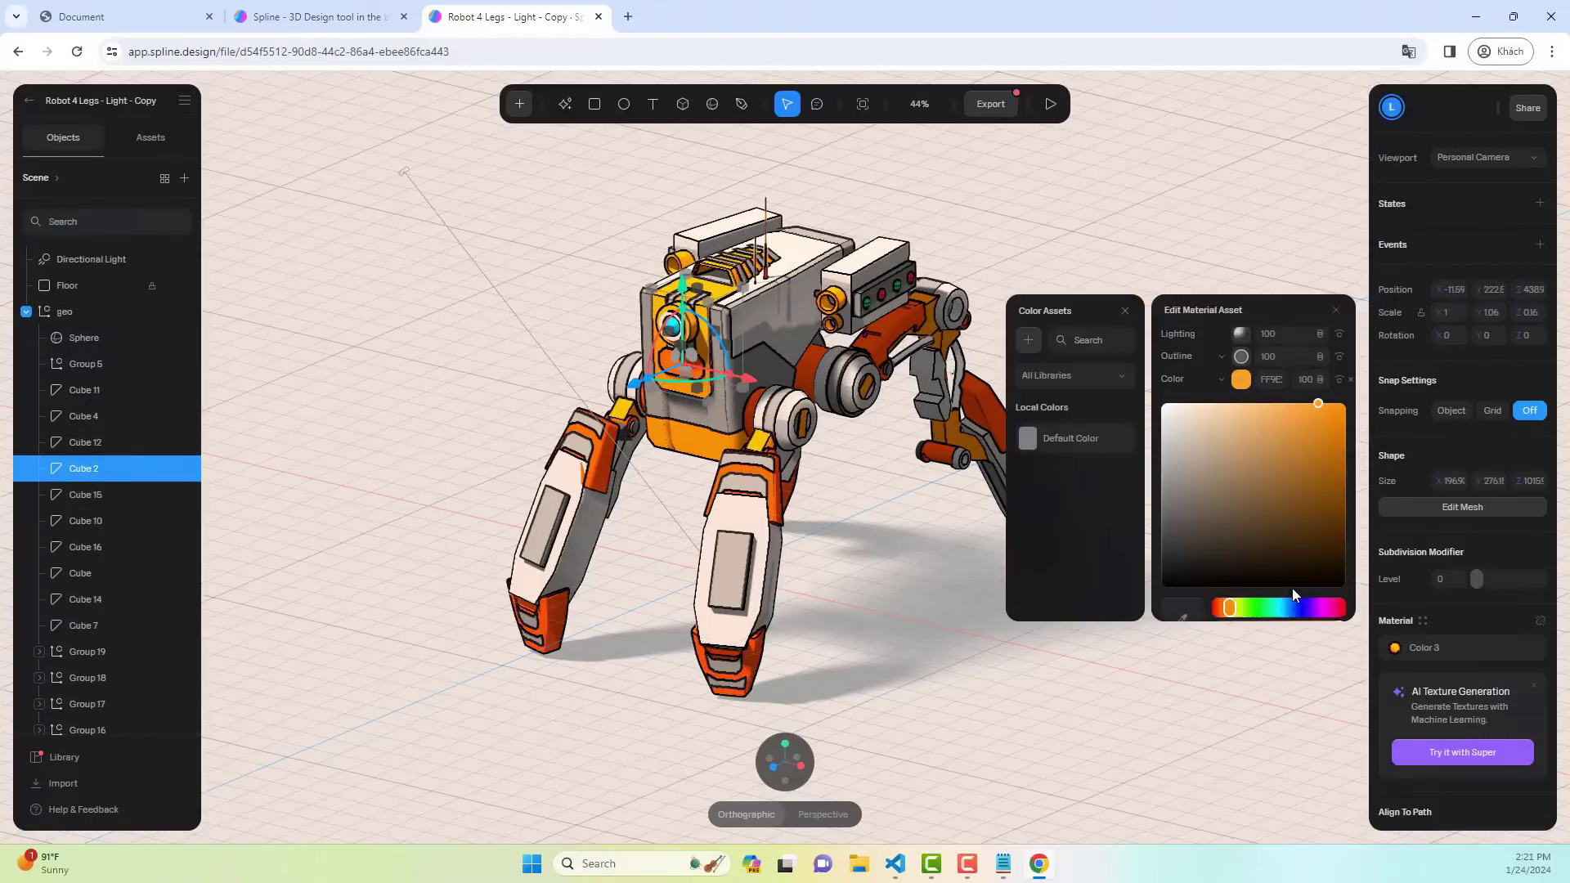
left_click(1316, 606)
mouse_move(1316, 606)
left_mouse_down()
mouse_move(1293, 606)
mouse_move(1334, 606)
left_mouse_up()
left_click(1334, 315)
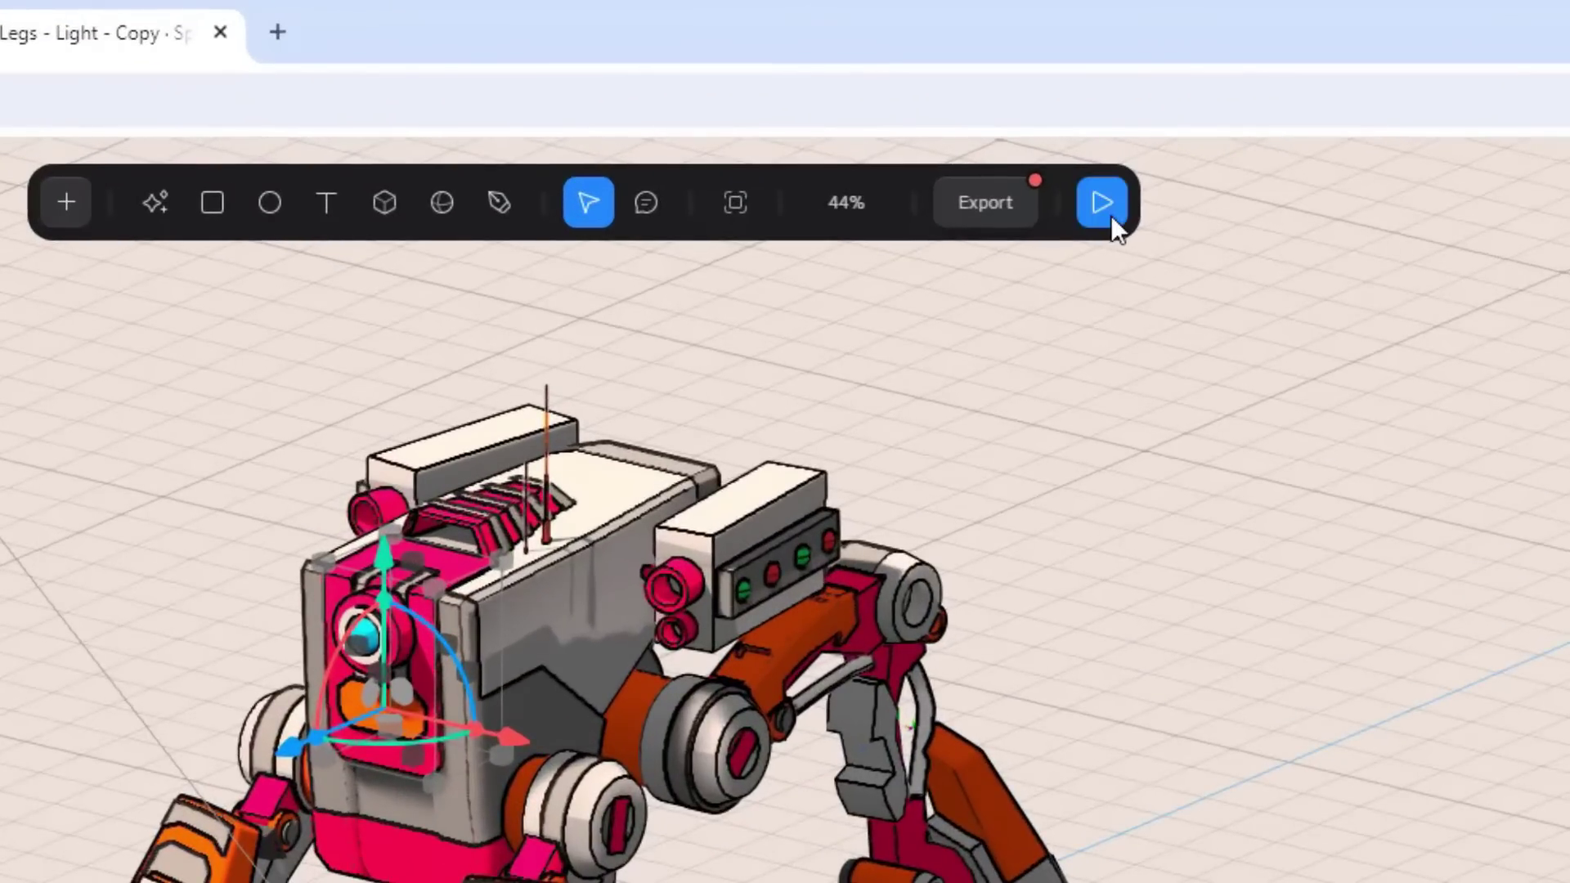
- Preview the robot in play mode and copy the Export > Viewer embed code
left_click(1106, 208)
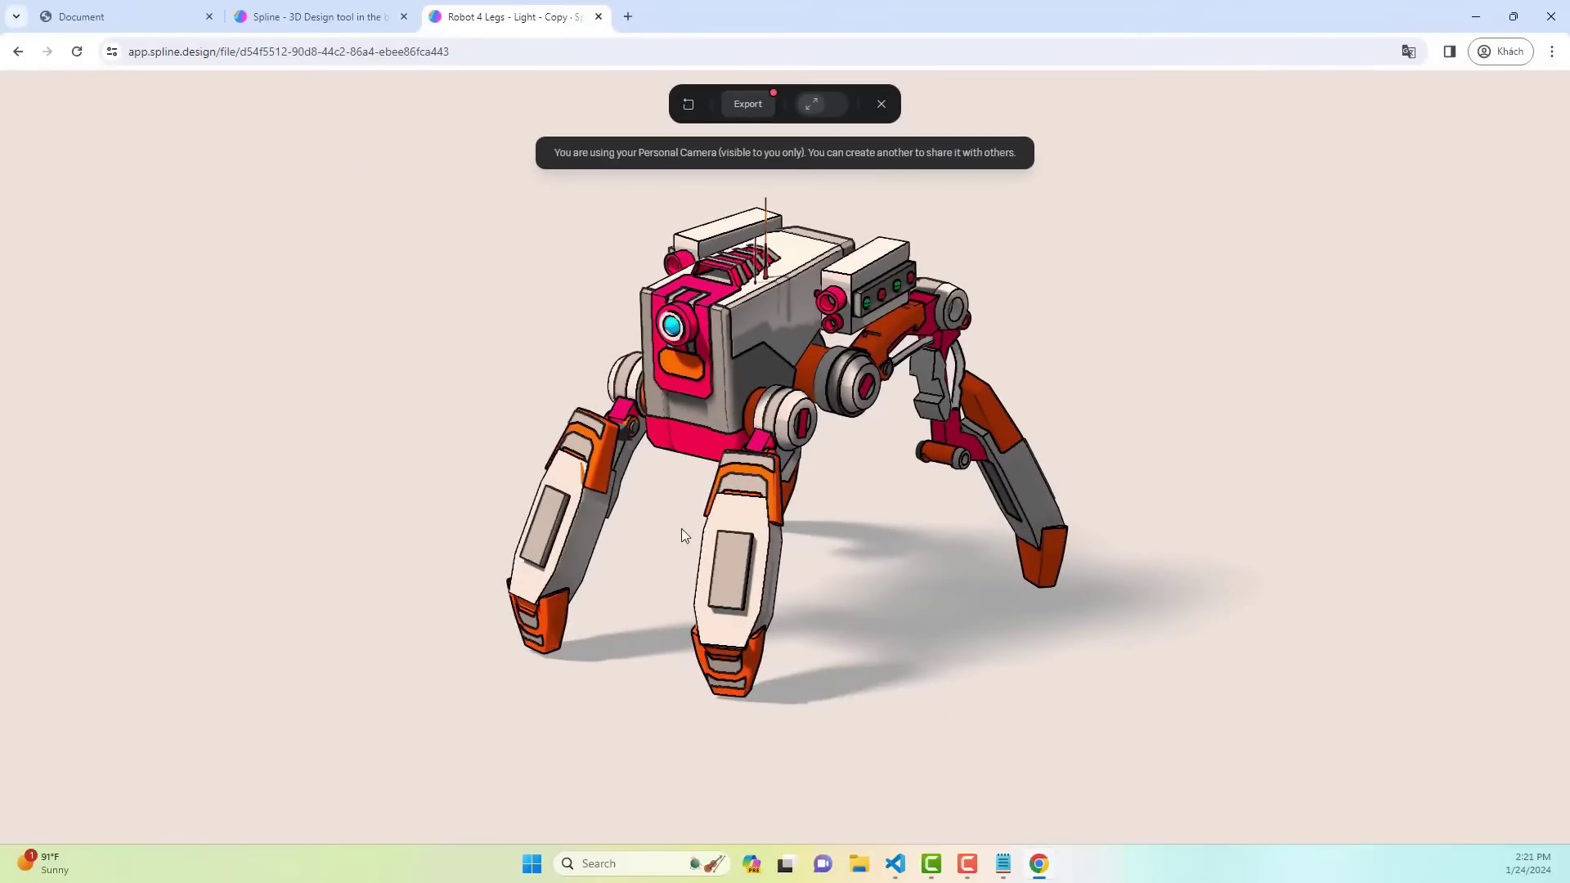
left_click_drag(685, 535, 1011, 468)
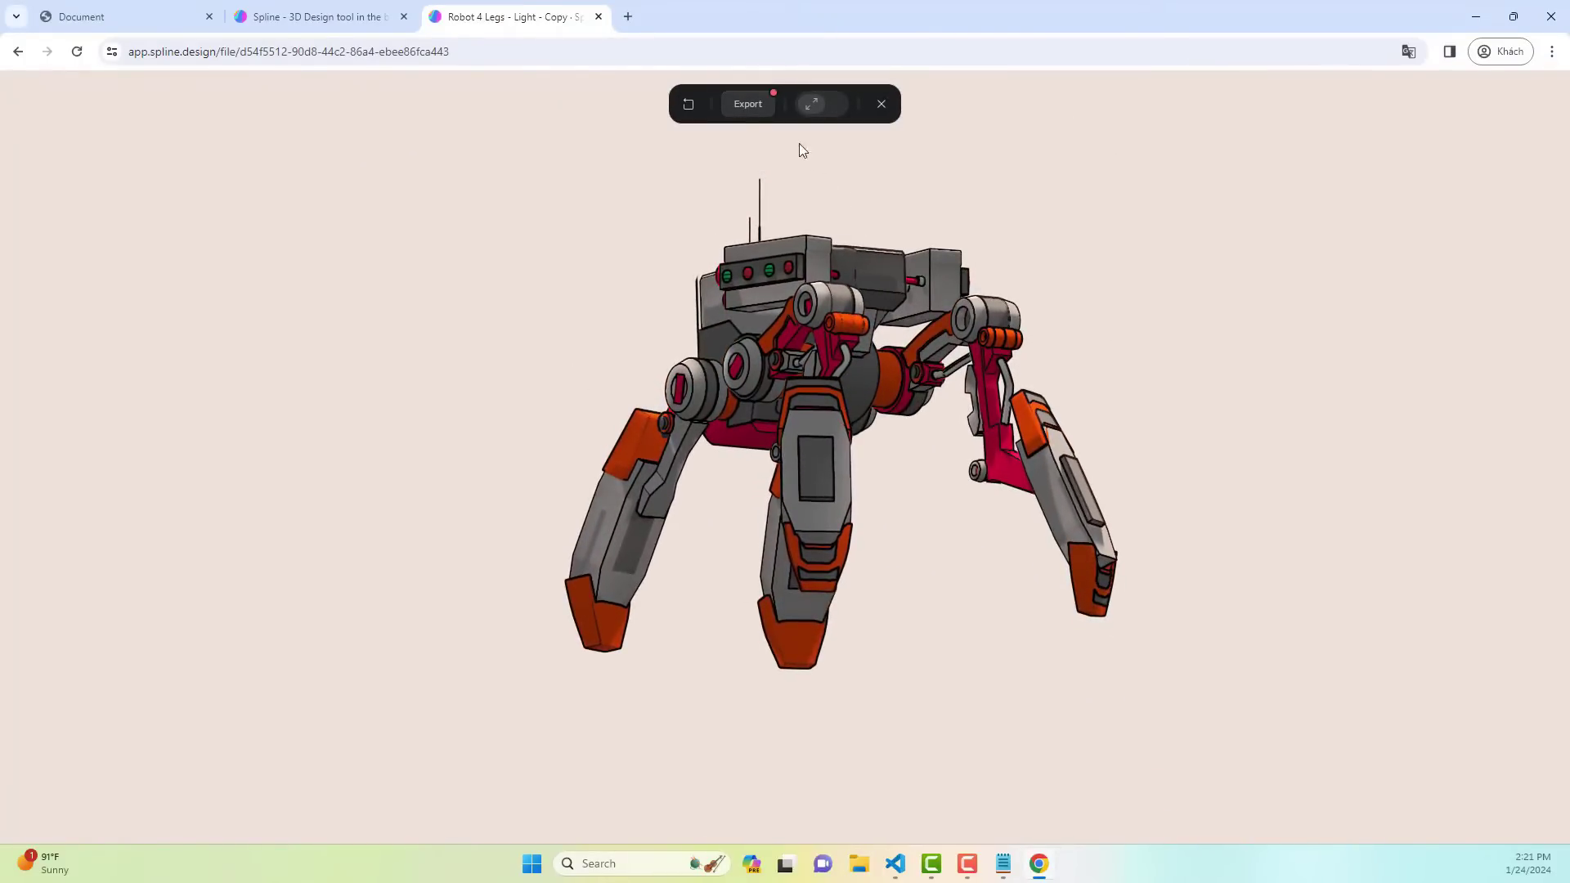
left_click(749, 105)
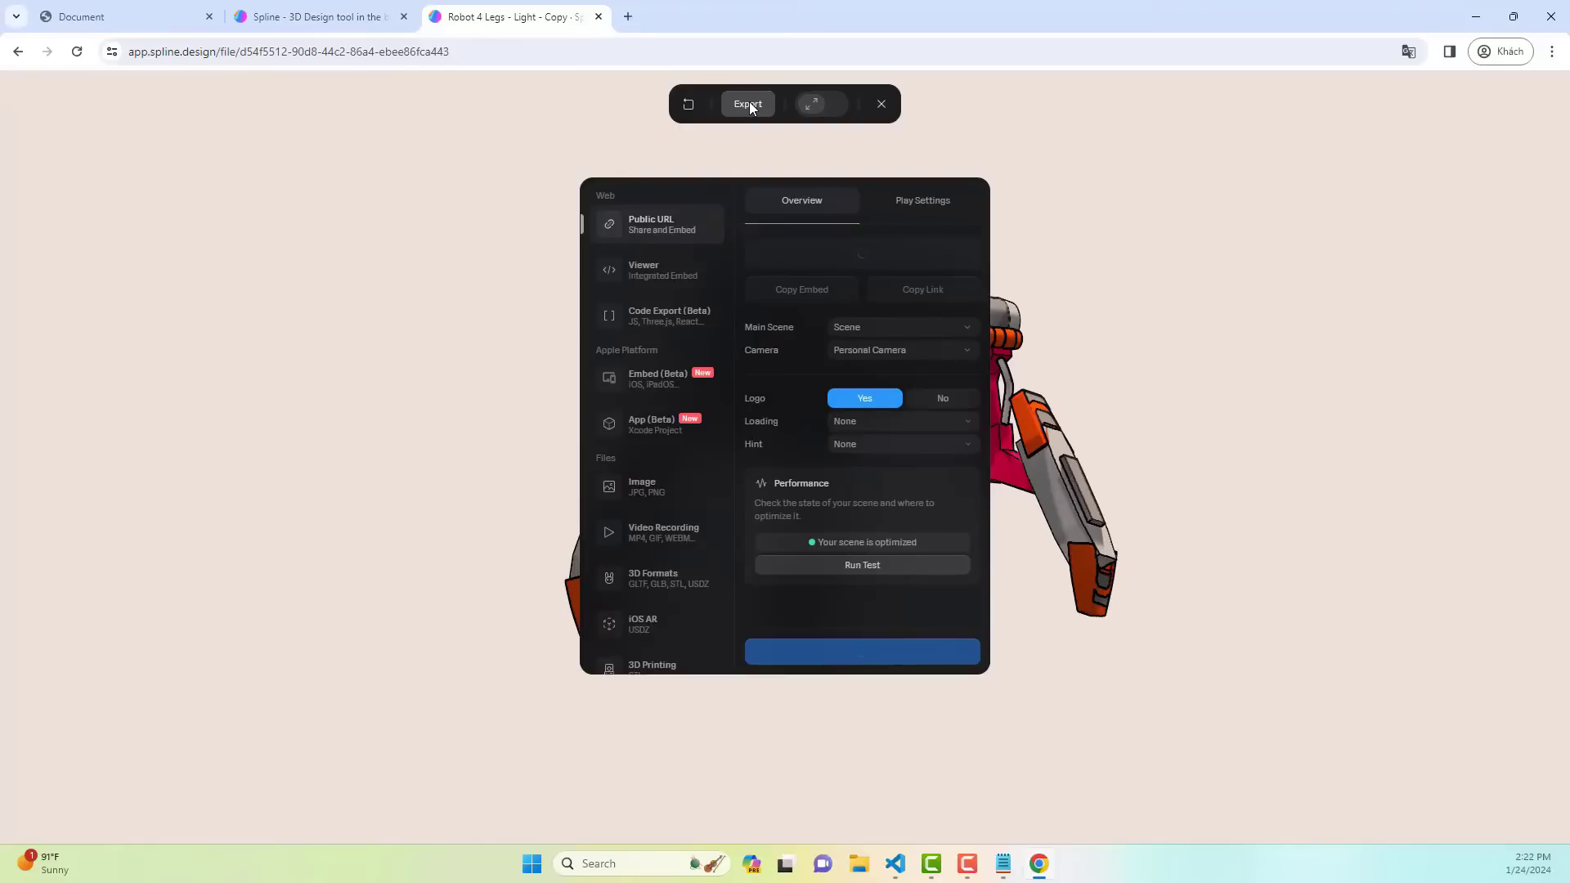
left_click(676, 274)
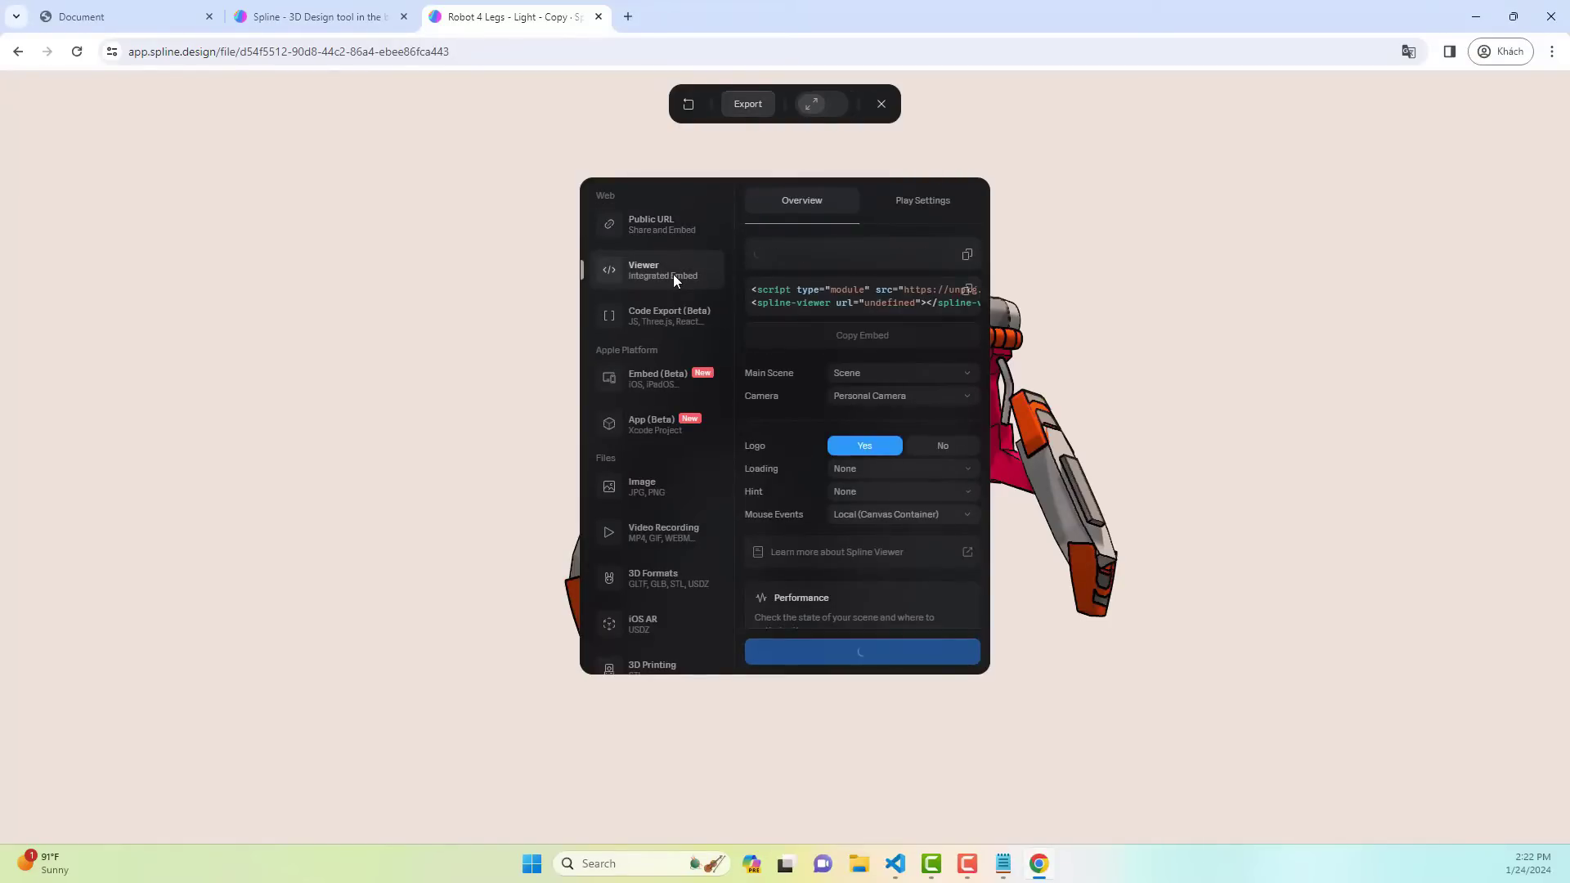
left_click(873, 337)
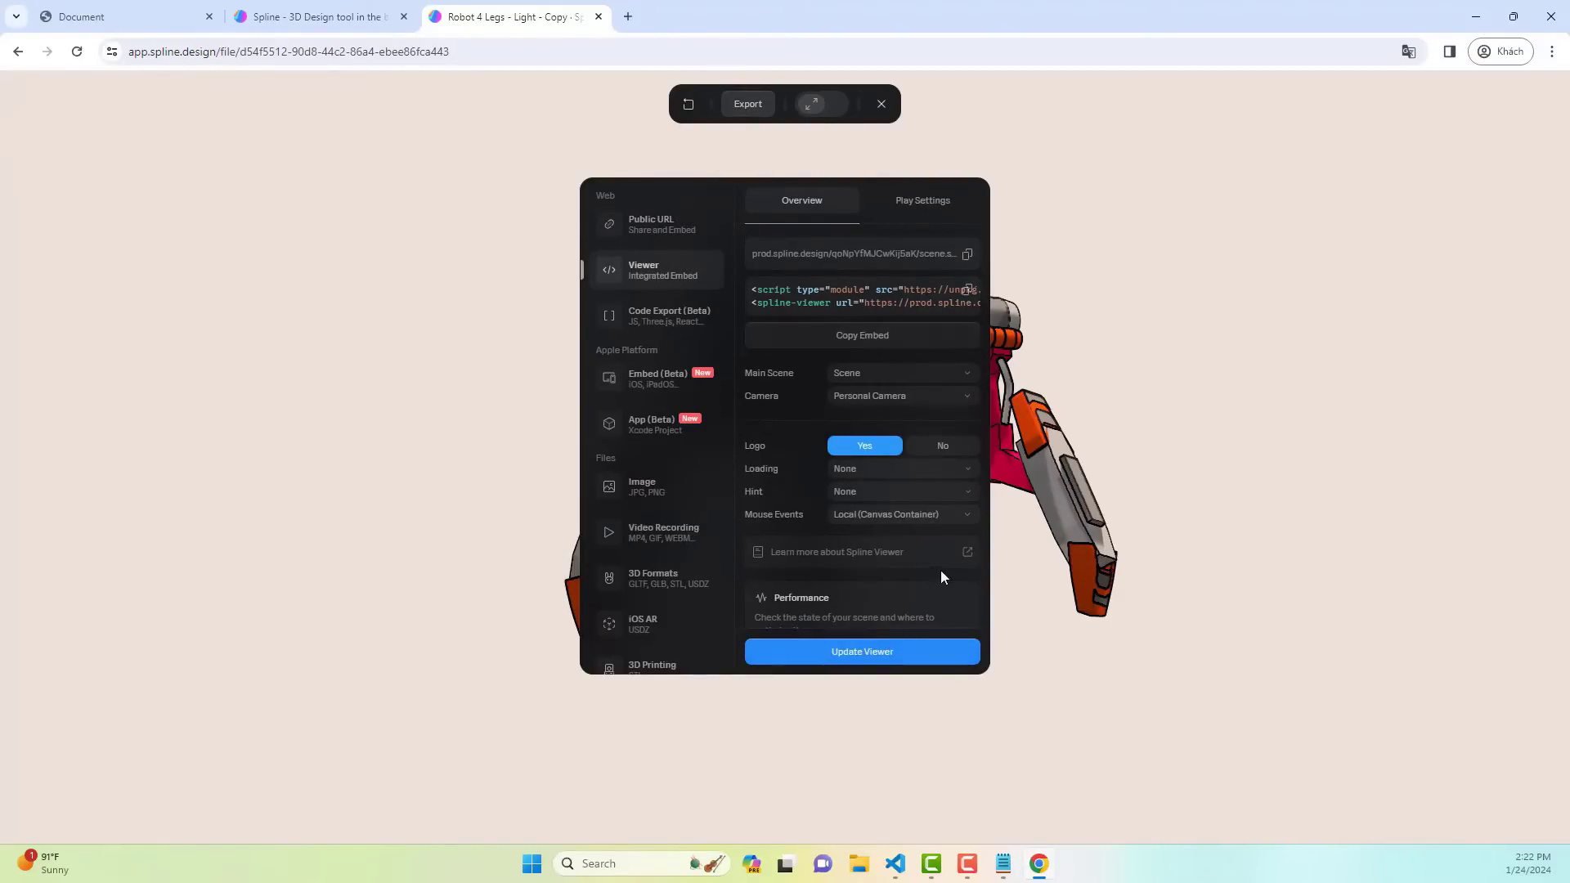
- Paste the embed code into index.html's banner section, save, and view the local Document page in Chrome
left_click(895, 863)
right_click(303, 410)
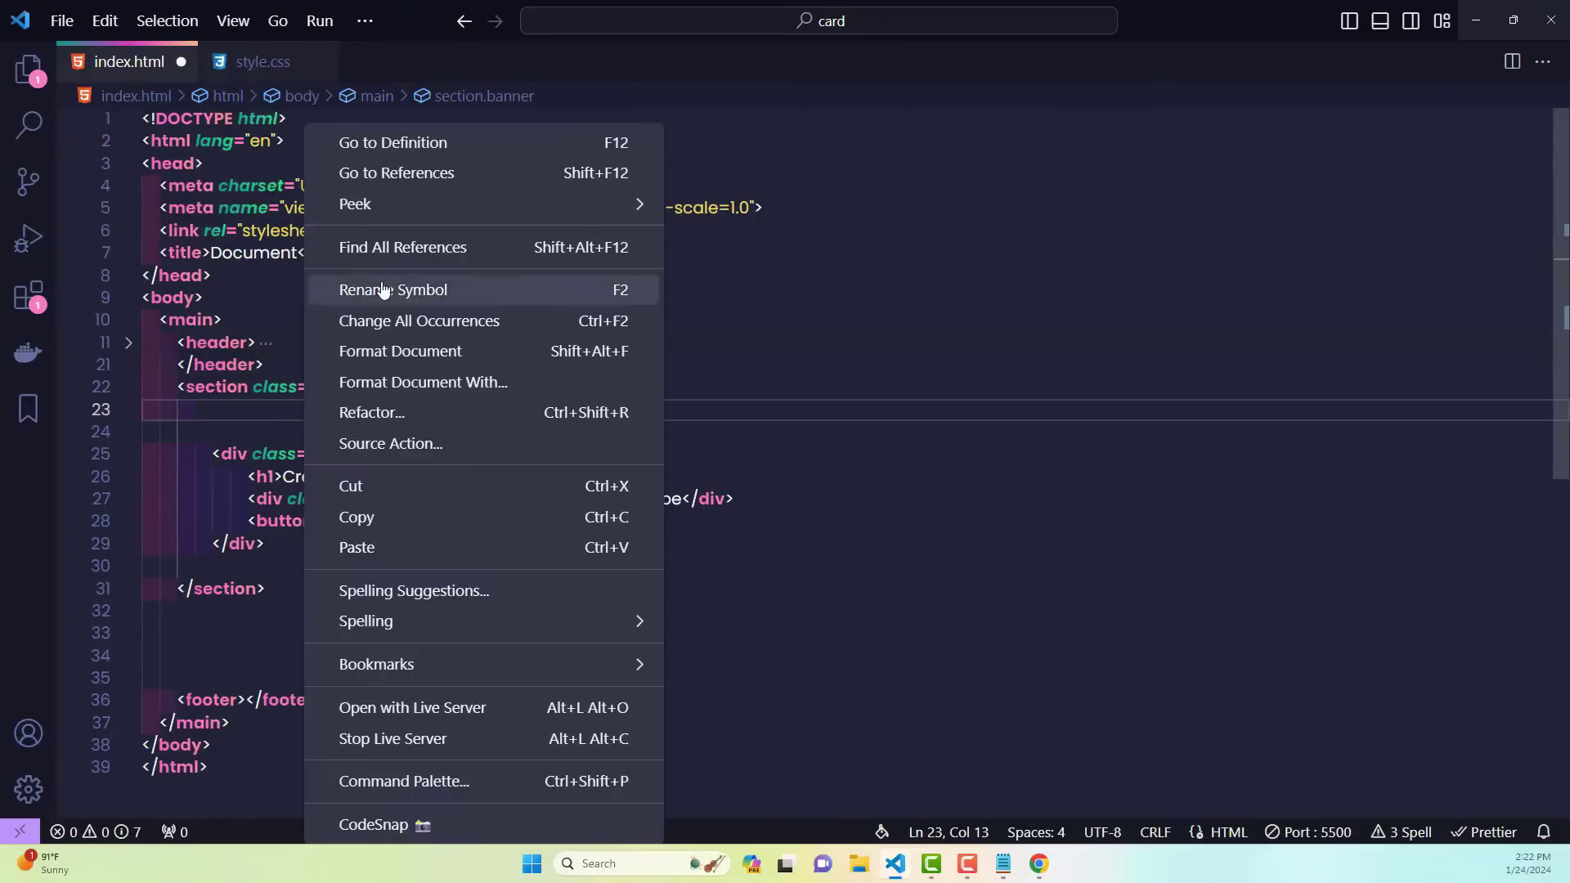
left_click(359, 548)
key("Home")
key("Tab")
key("Tab")
left_click(340, 457)
key("ctrl+s")
left_click(1039, 863)
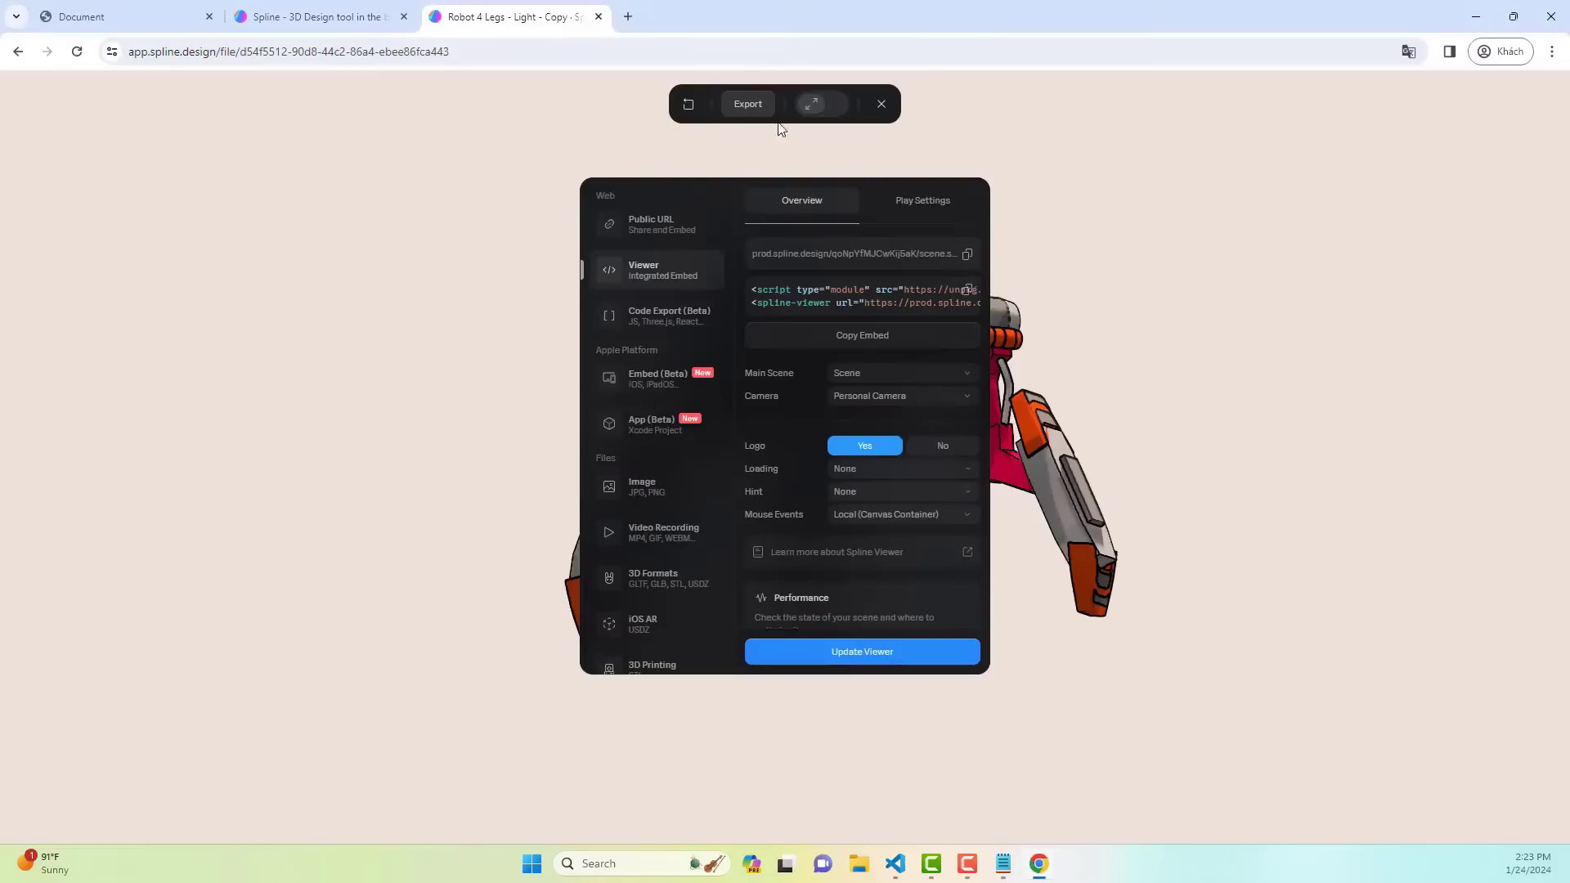
left_click(114, 18)
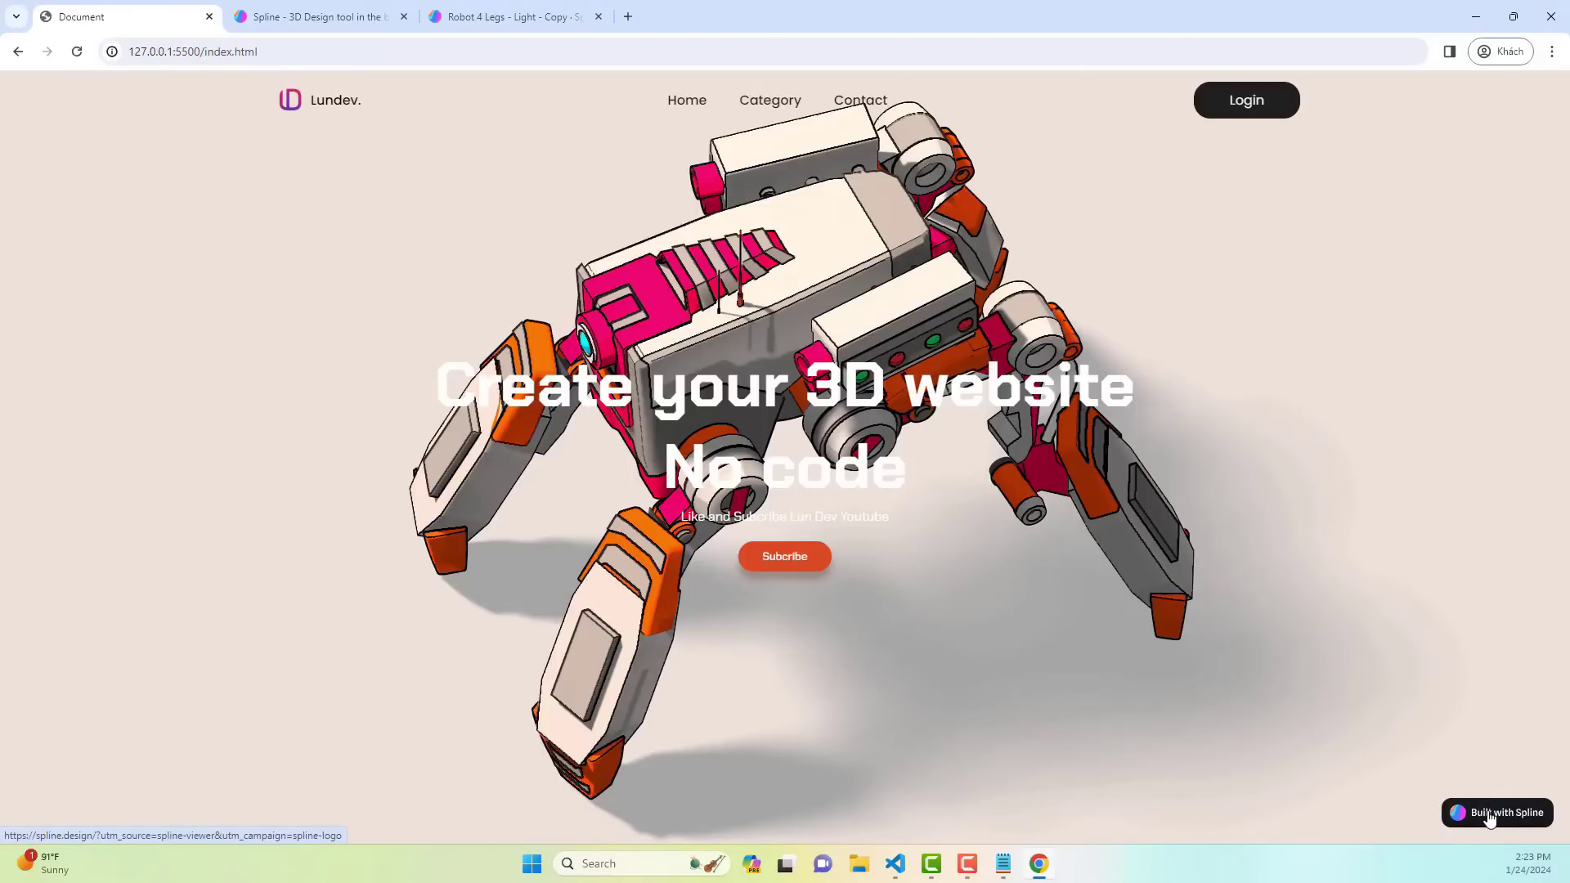
- Set the viewer's Loading animation to Big Spinner Animation (Dark) and update the viewer embed
left_click(530, 18)
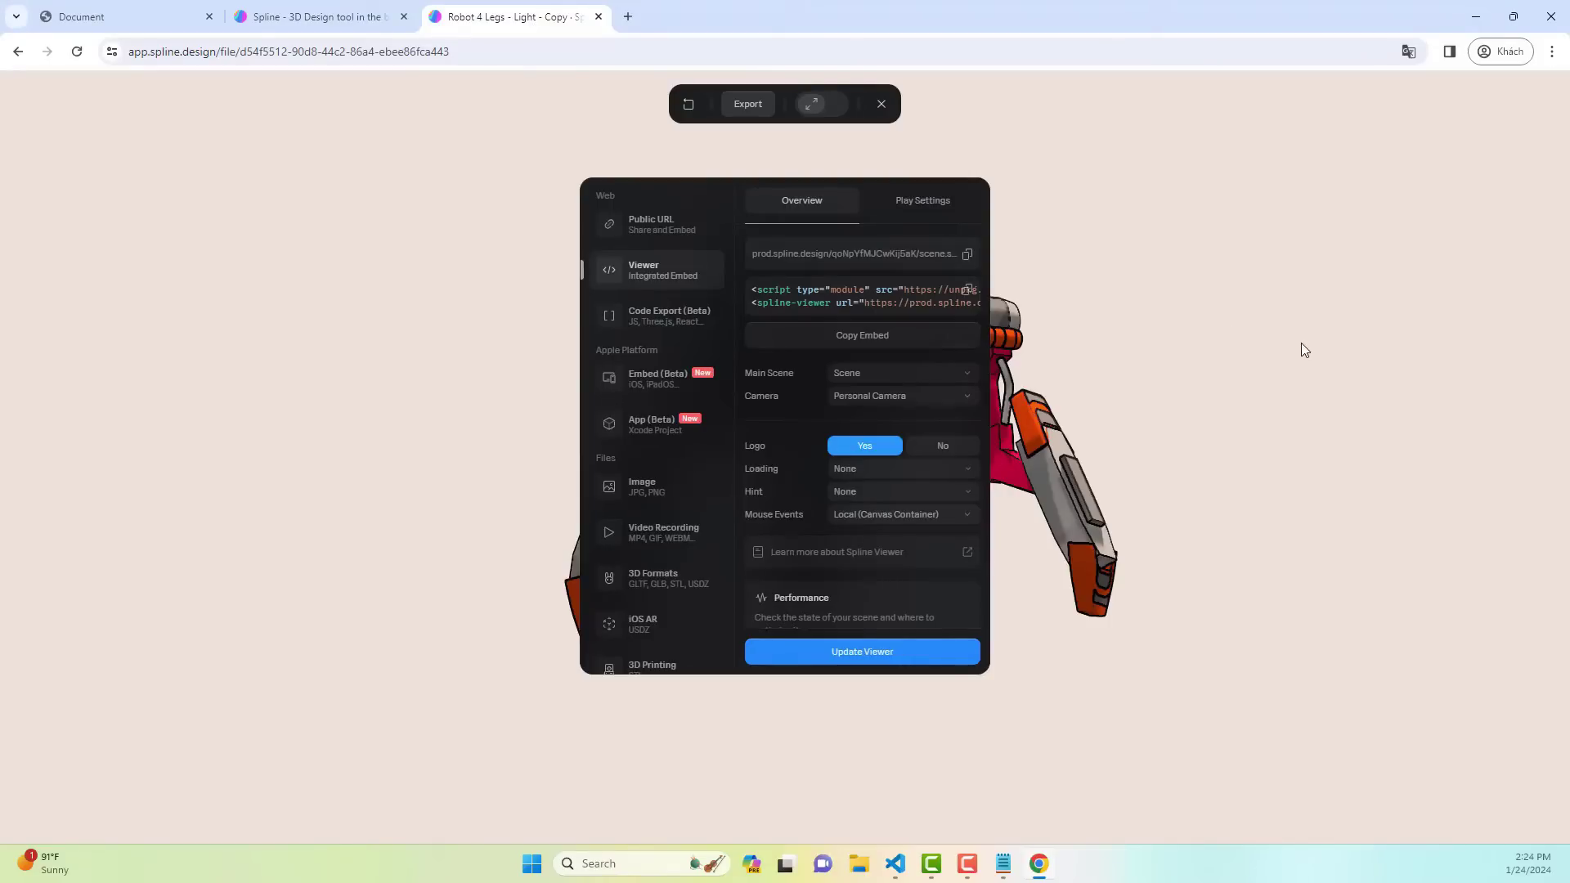
left_click(850, 472)
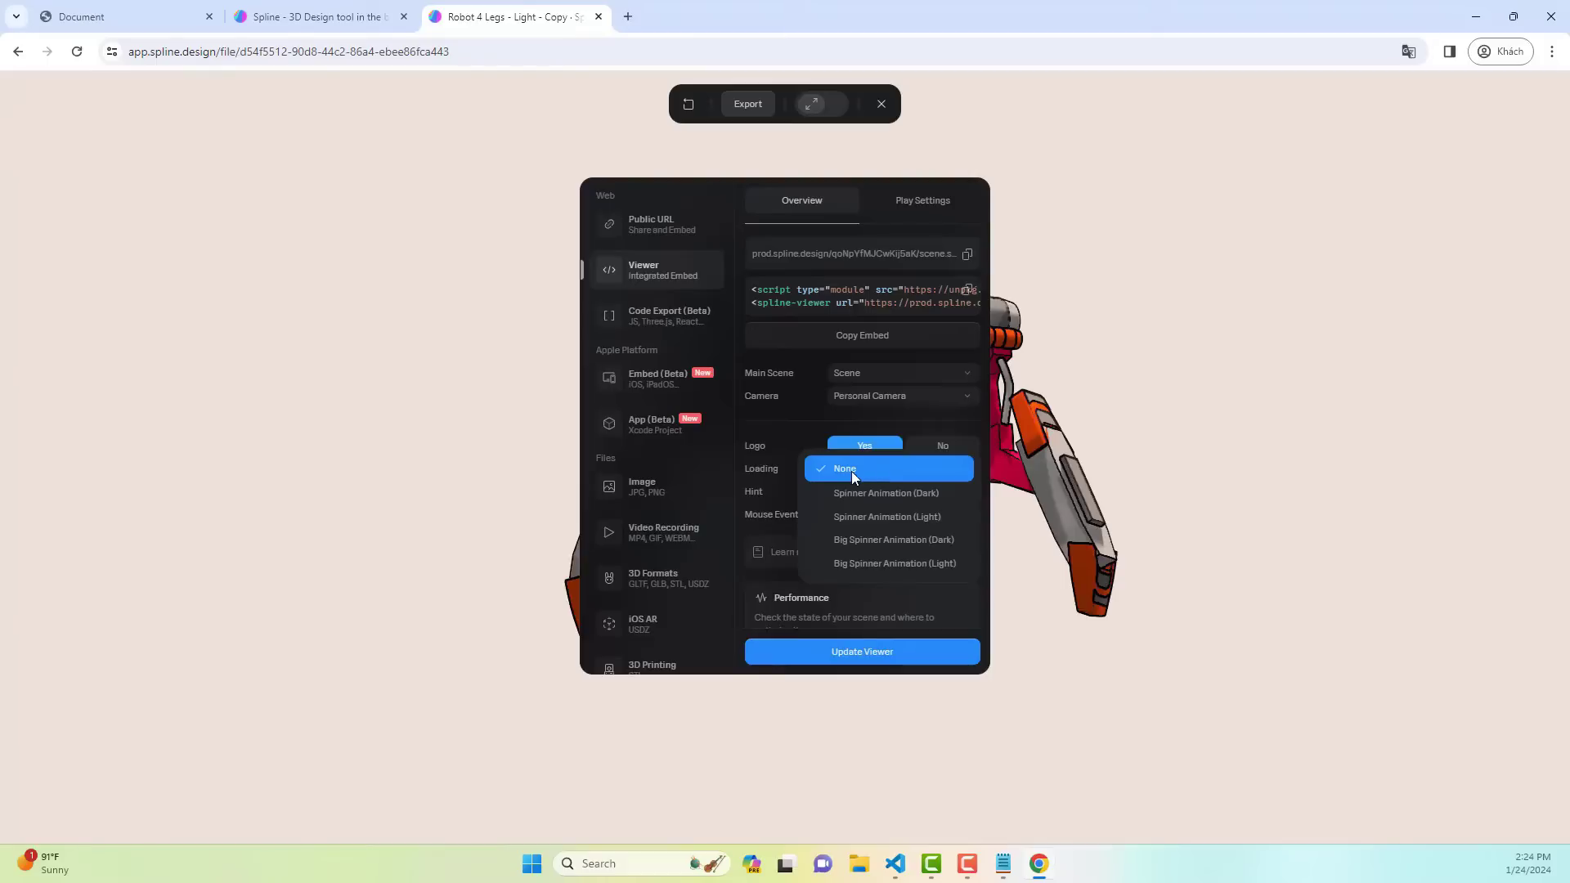
left_click(890, 544)
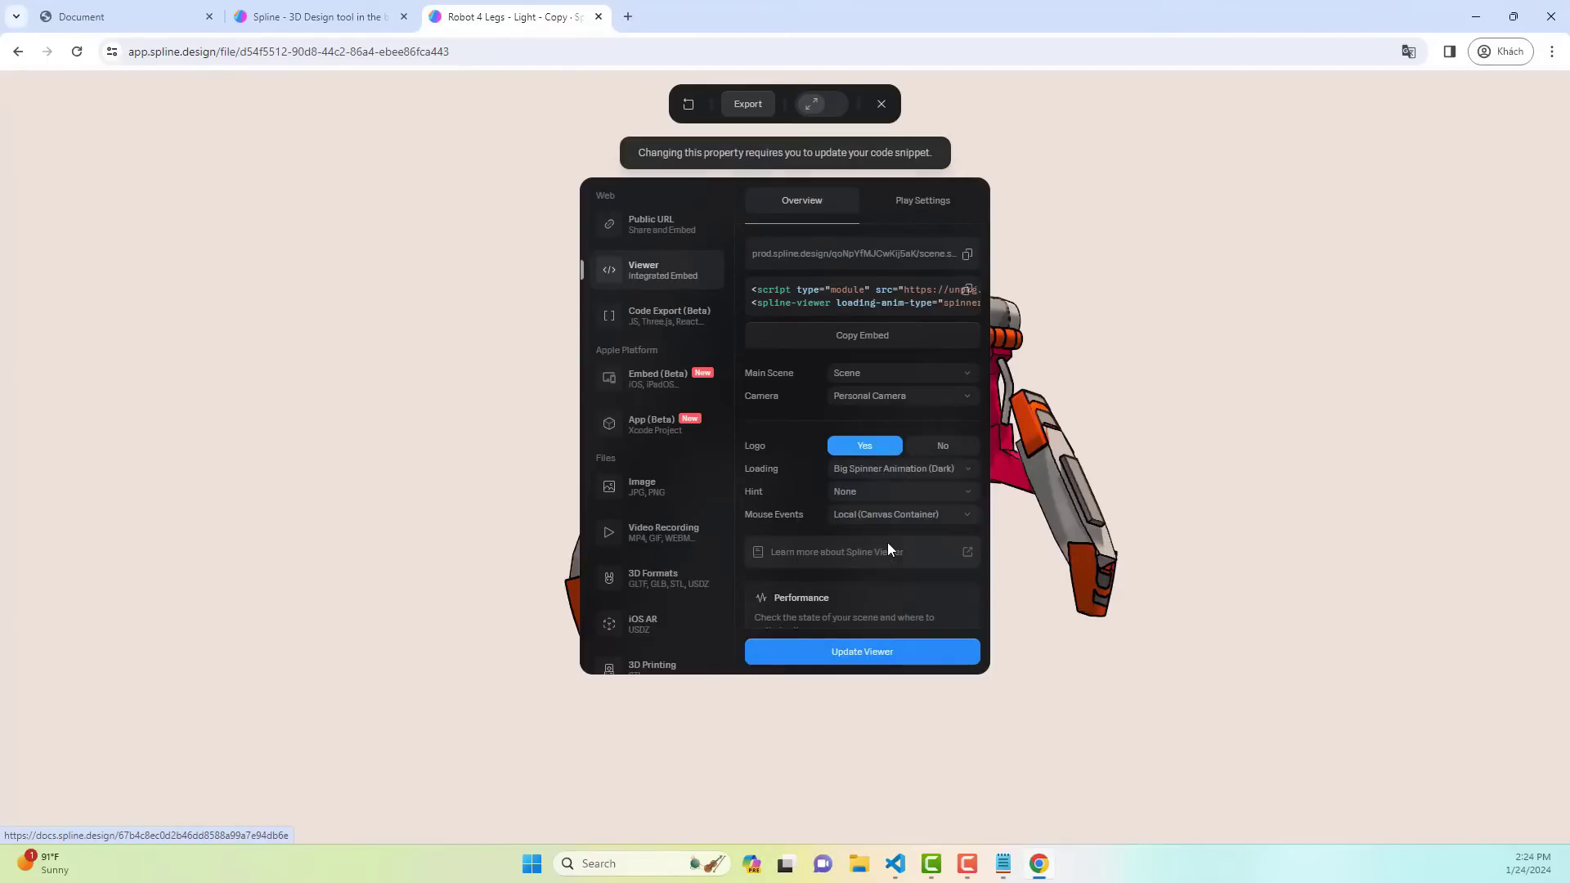
left_click(860, 654)
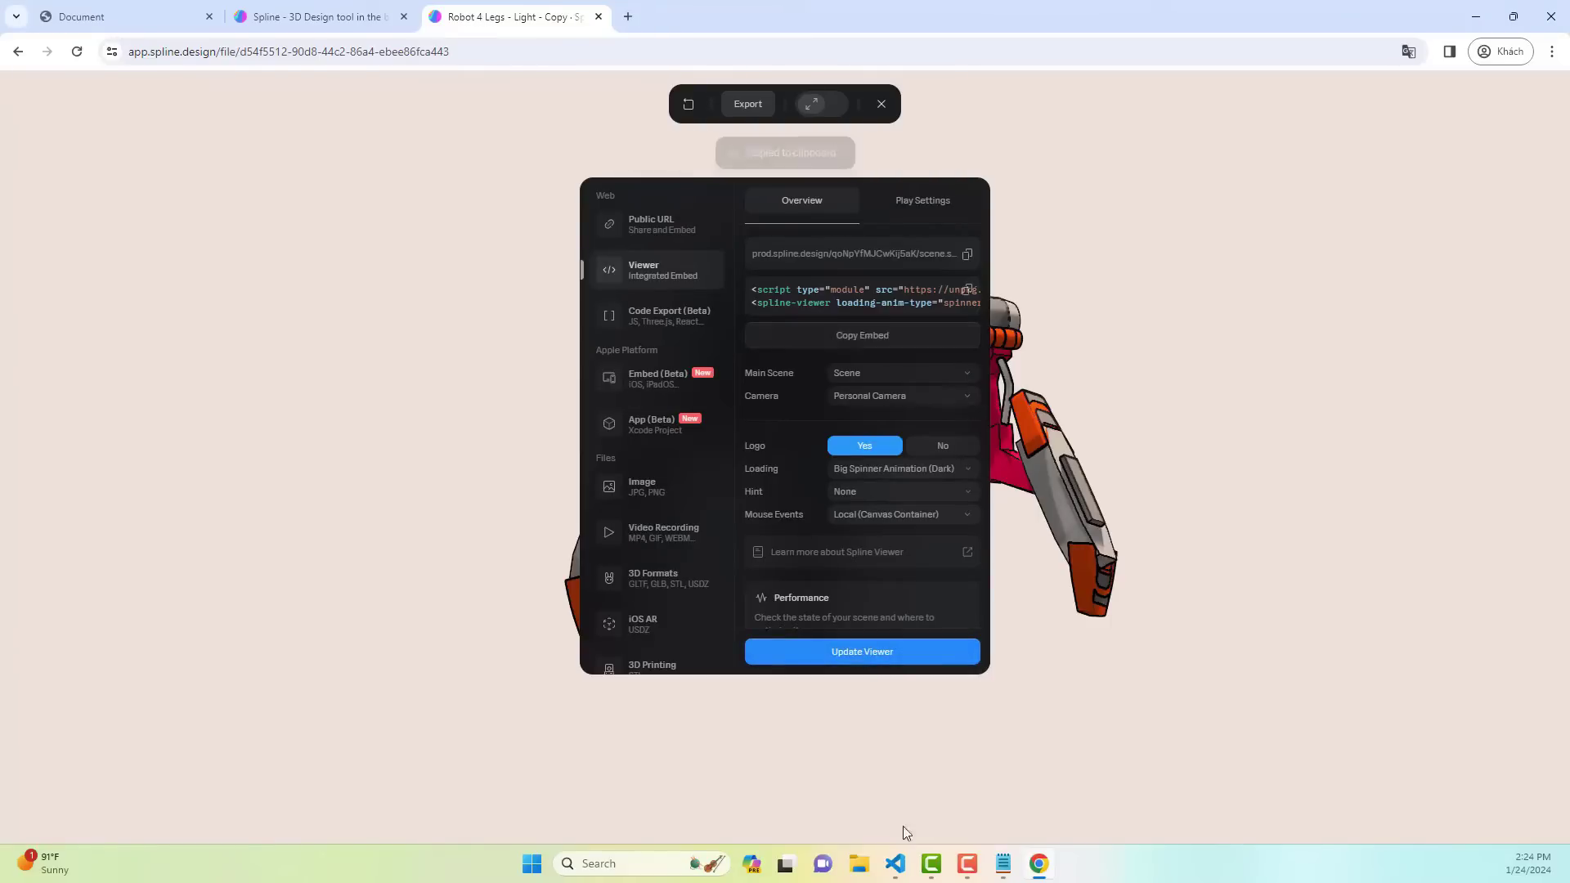
- Replace index.html's old embed lines with the spinner-enabled embed, save, and check the page in Chrome
left_click(895, 865)
left_click_drag(1054, 433, 191, 411)
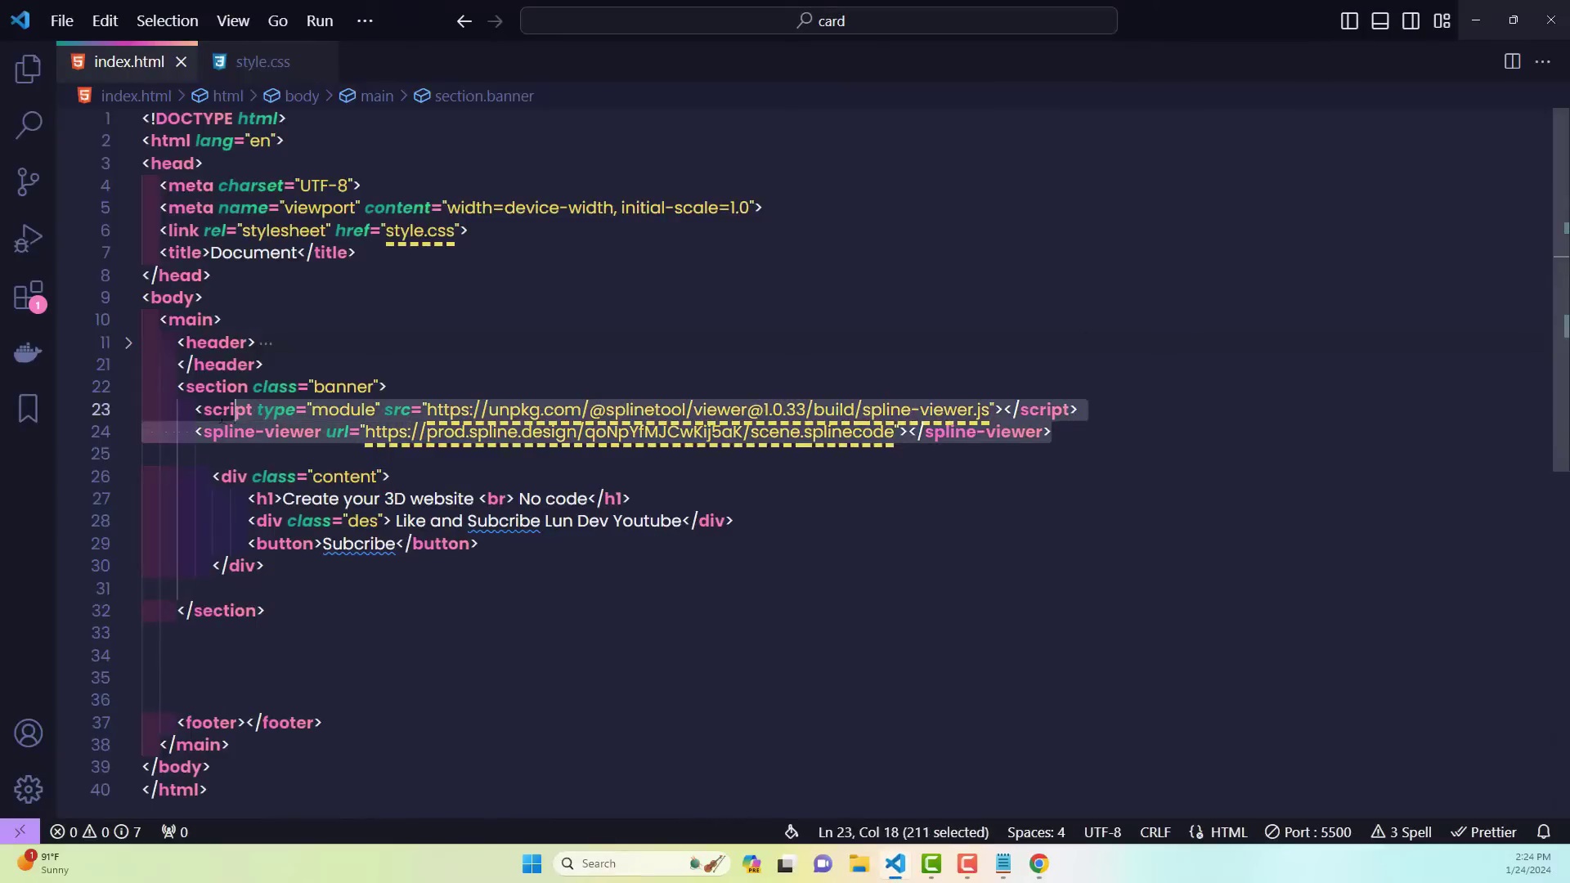
key("BackSpace")
right_click(195, 417)
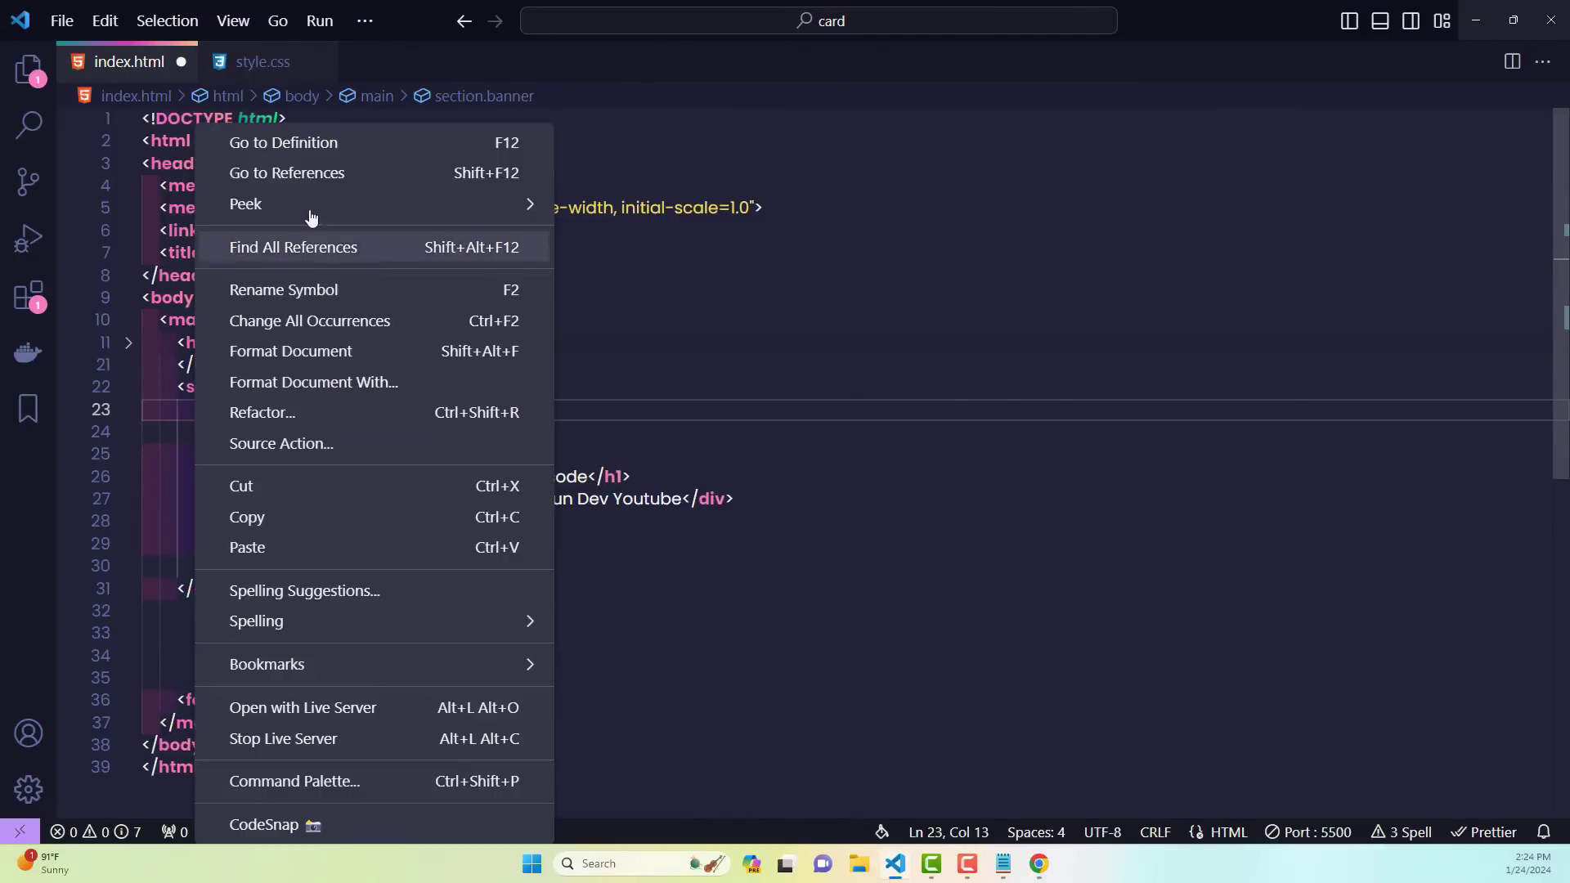
left_click(249, 547)
key("ctrl+s")
left_click(707, 480)
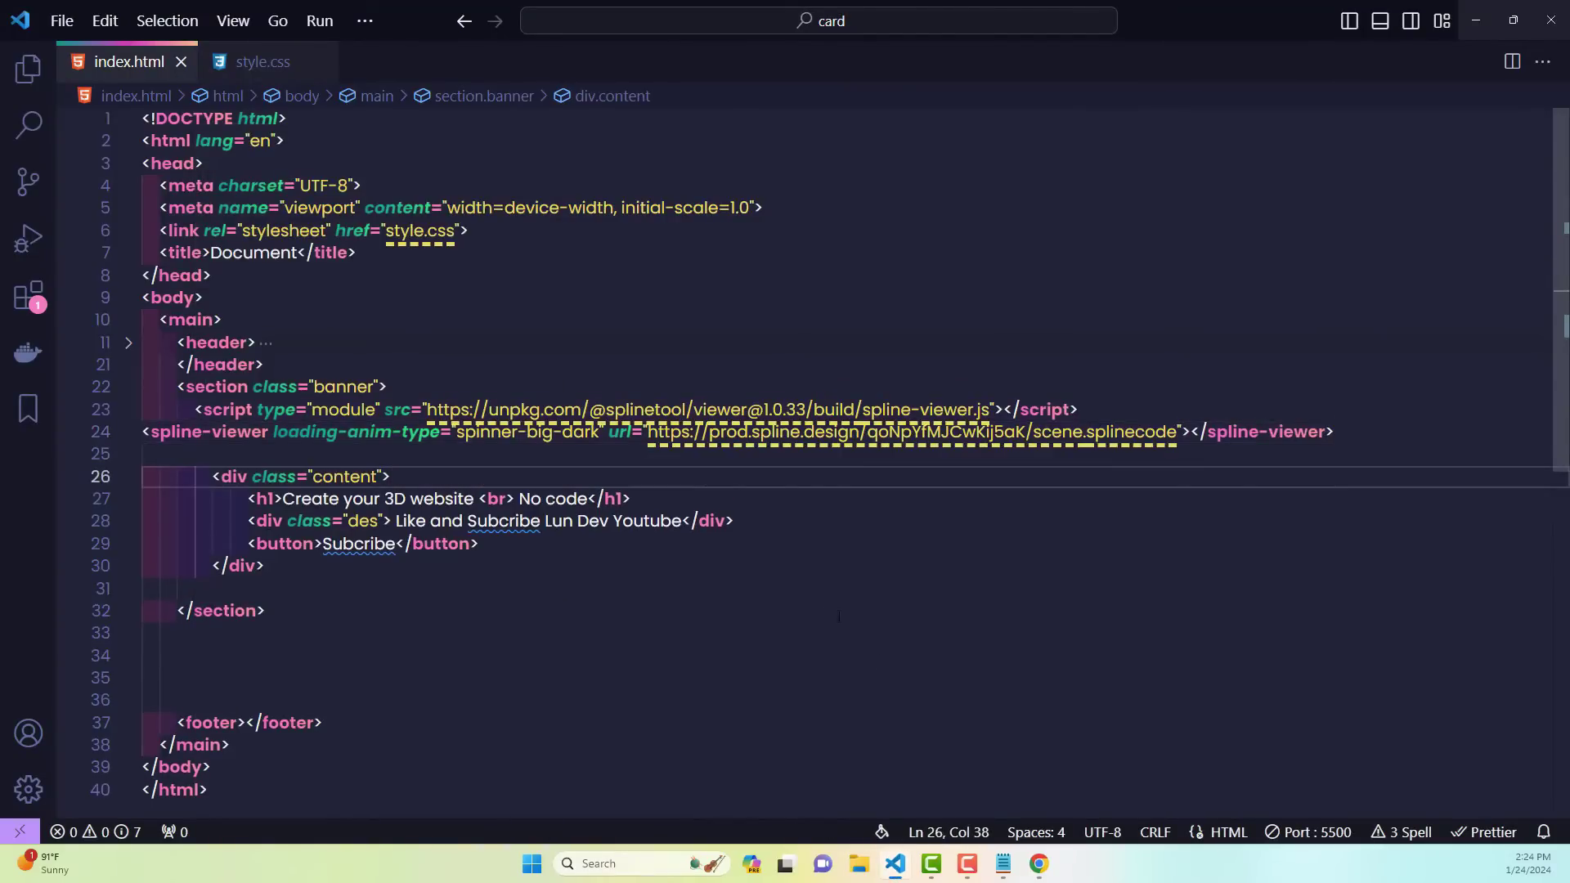
key("alt+Tab")
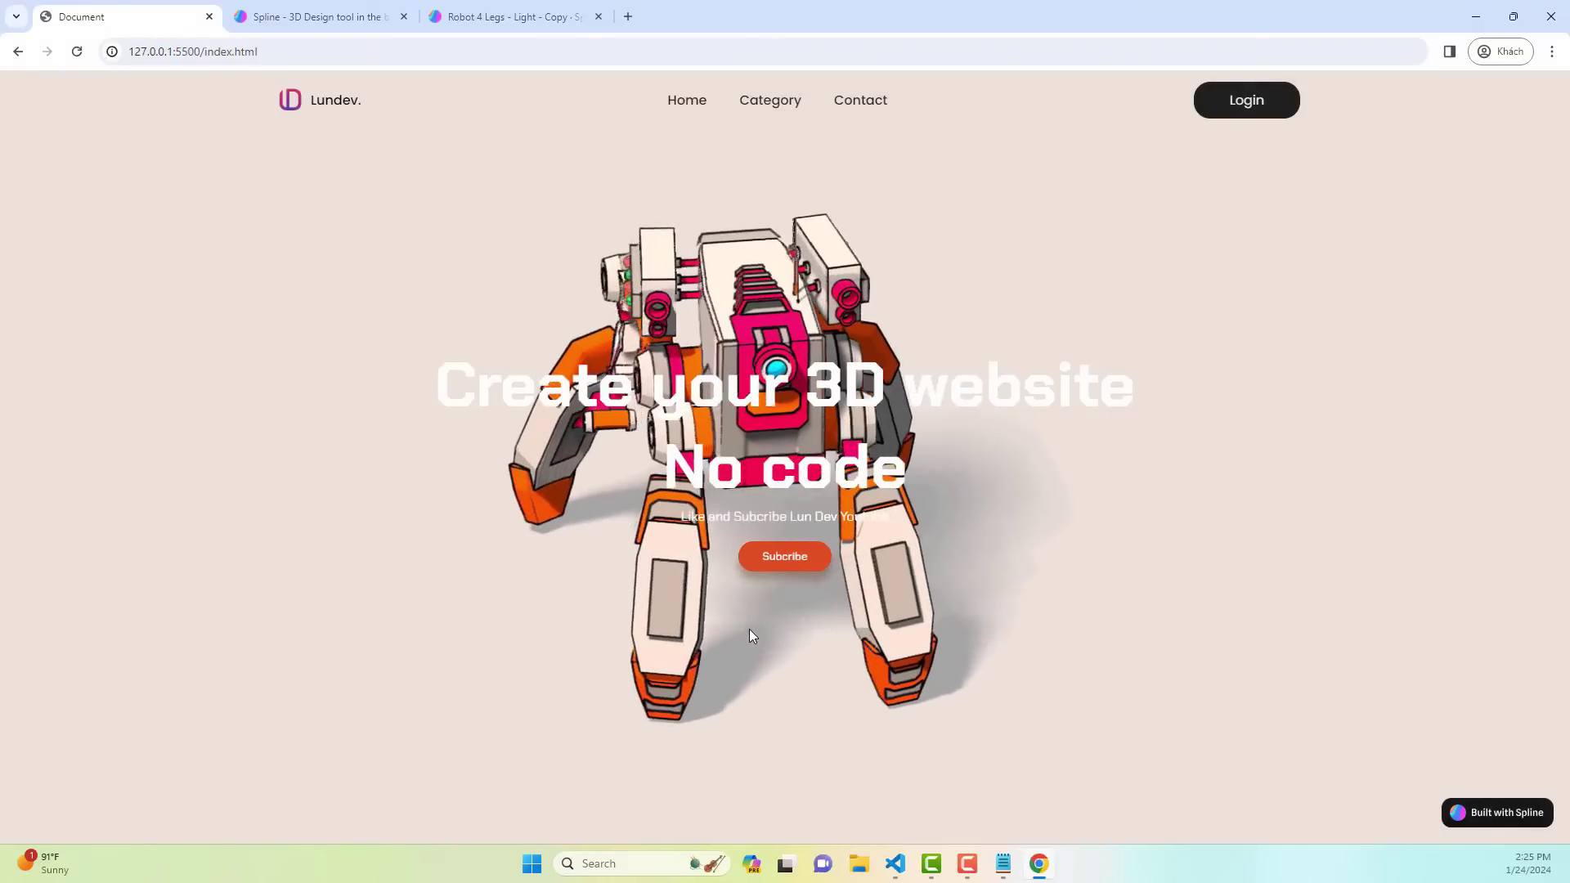
left_click(498, 18)
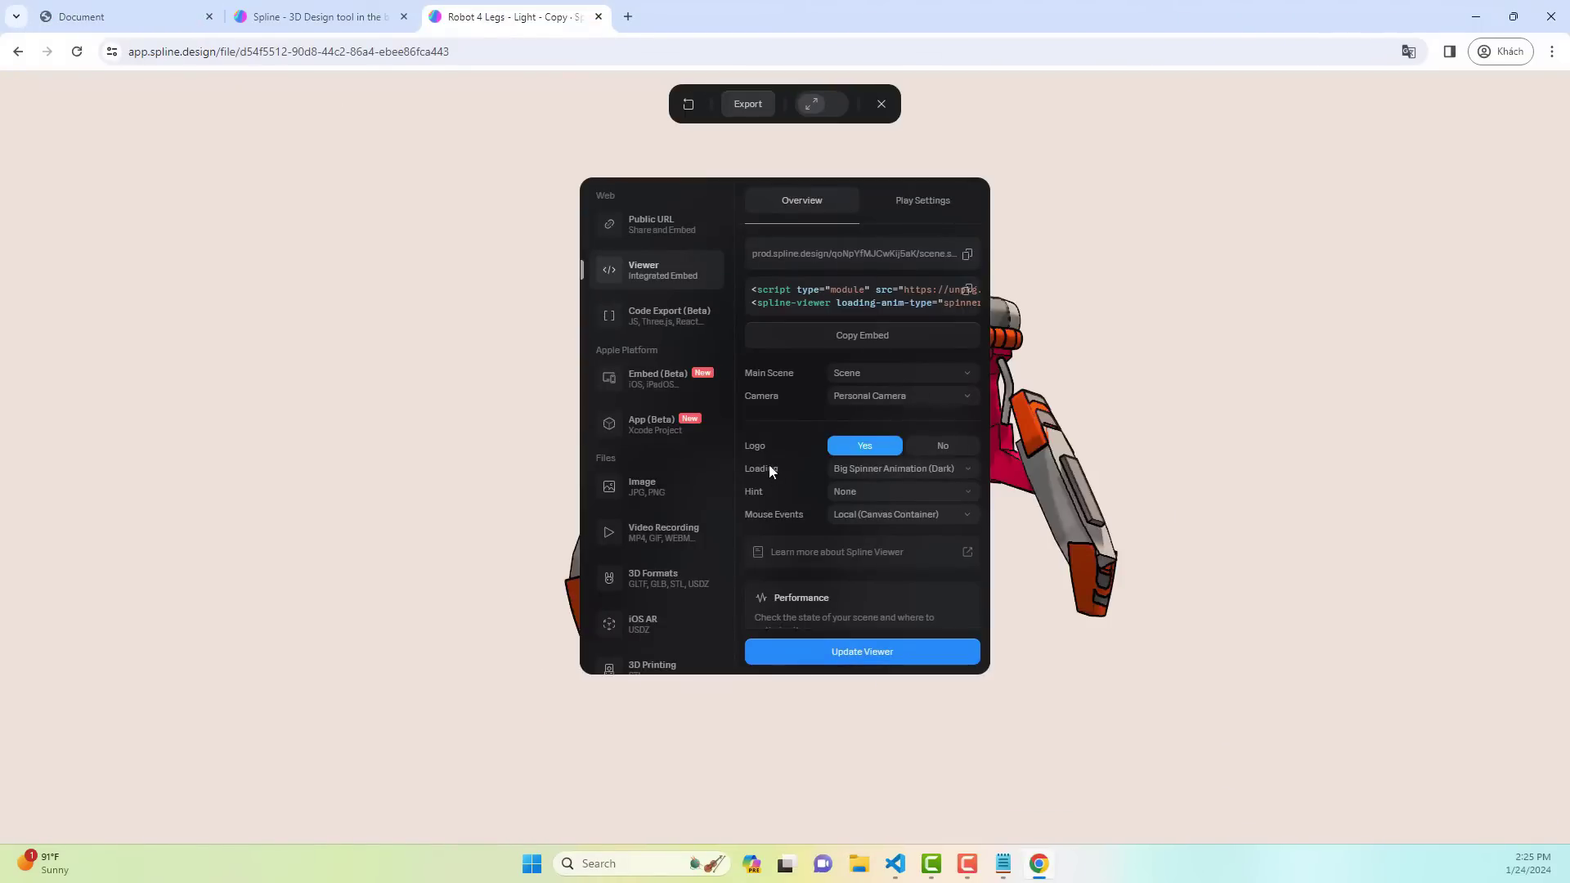
- Check the viewer's Play Settings, where orbit, pan, zoom and touch gestures are enabled
scroll(782, 427, "down", 1)
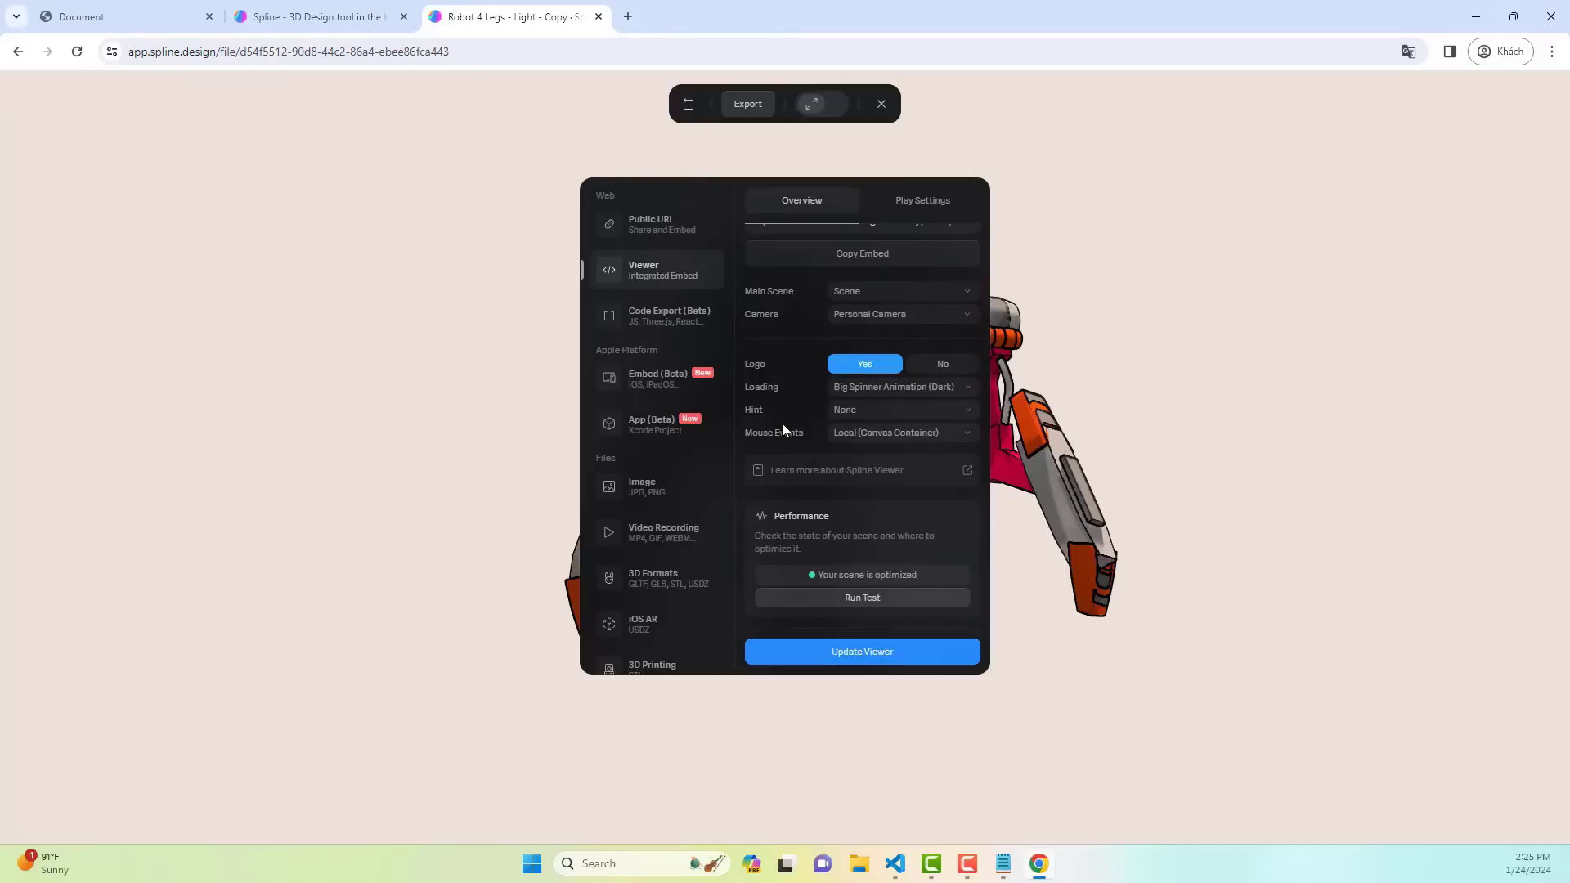
scroll(782, 423, "up", 1)
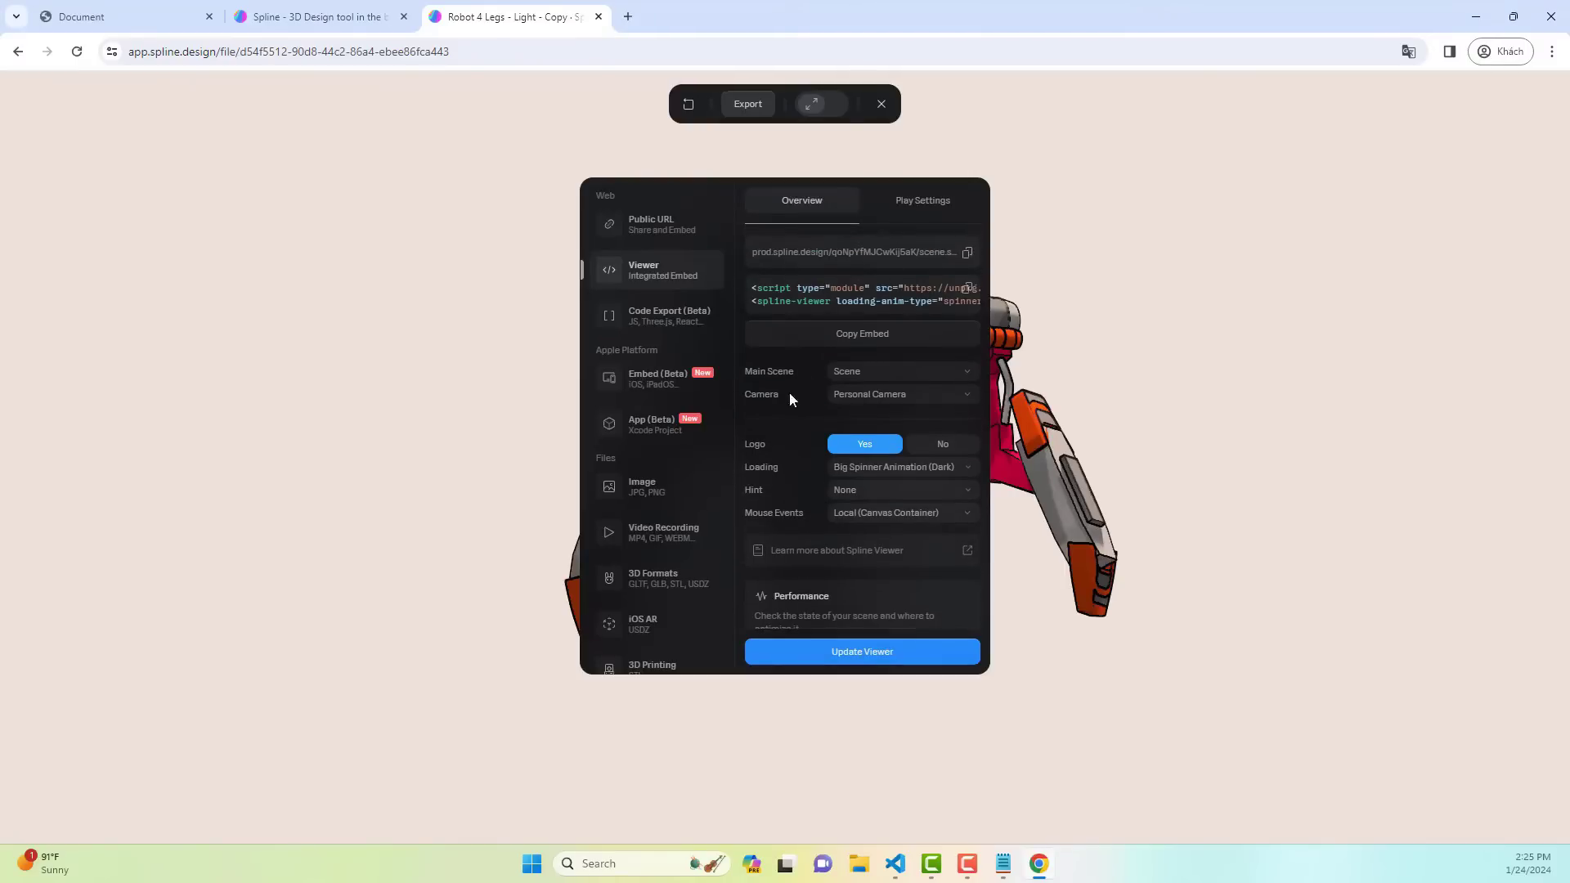
left_click(919, 202)
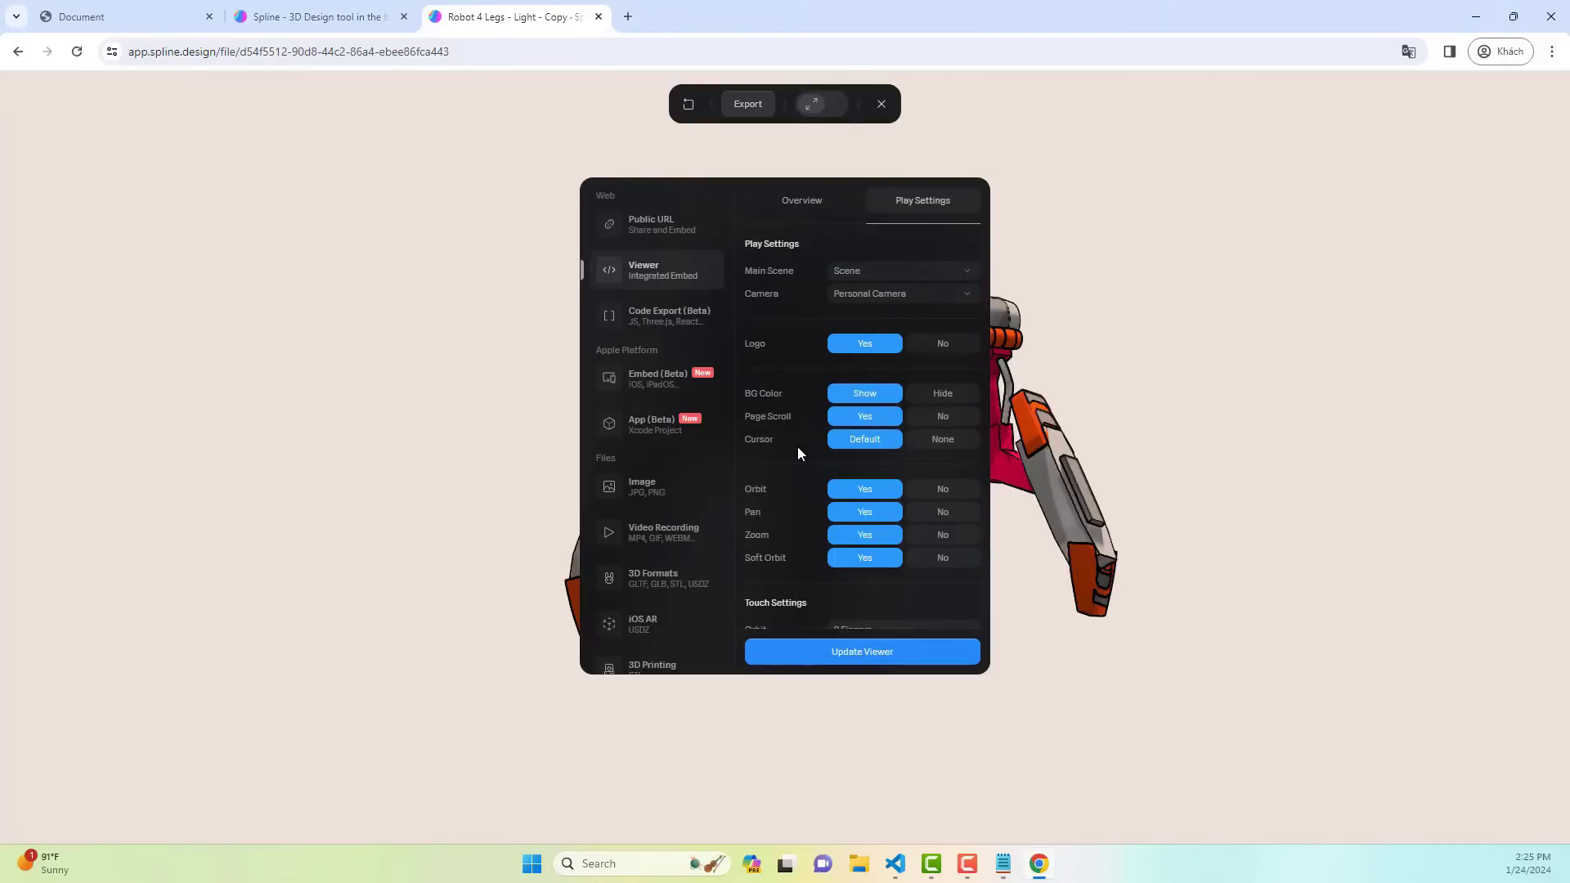
scroll(800, 460, "down", 1)
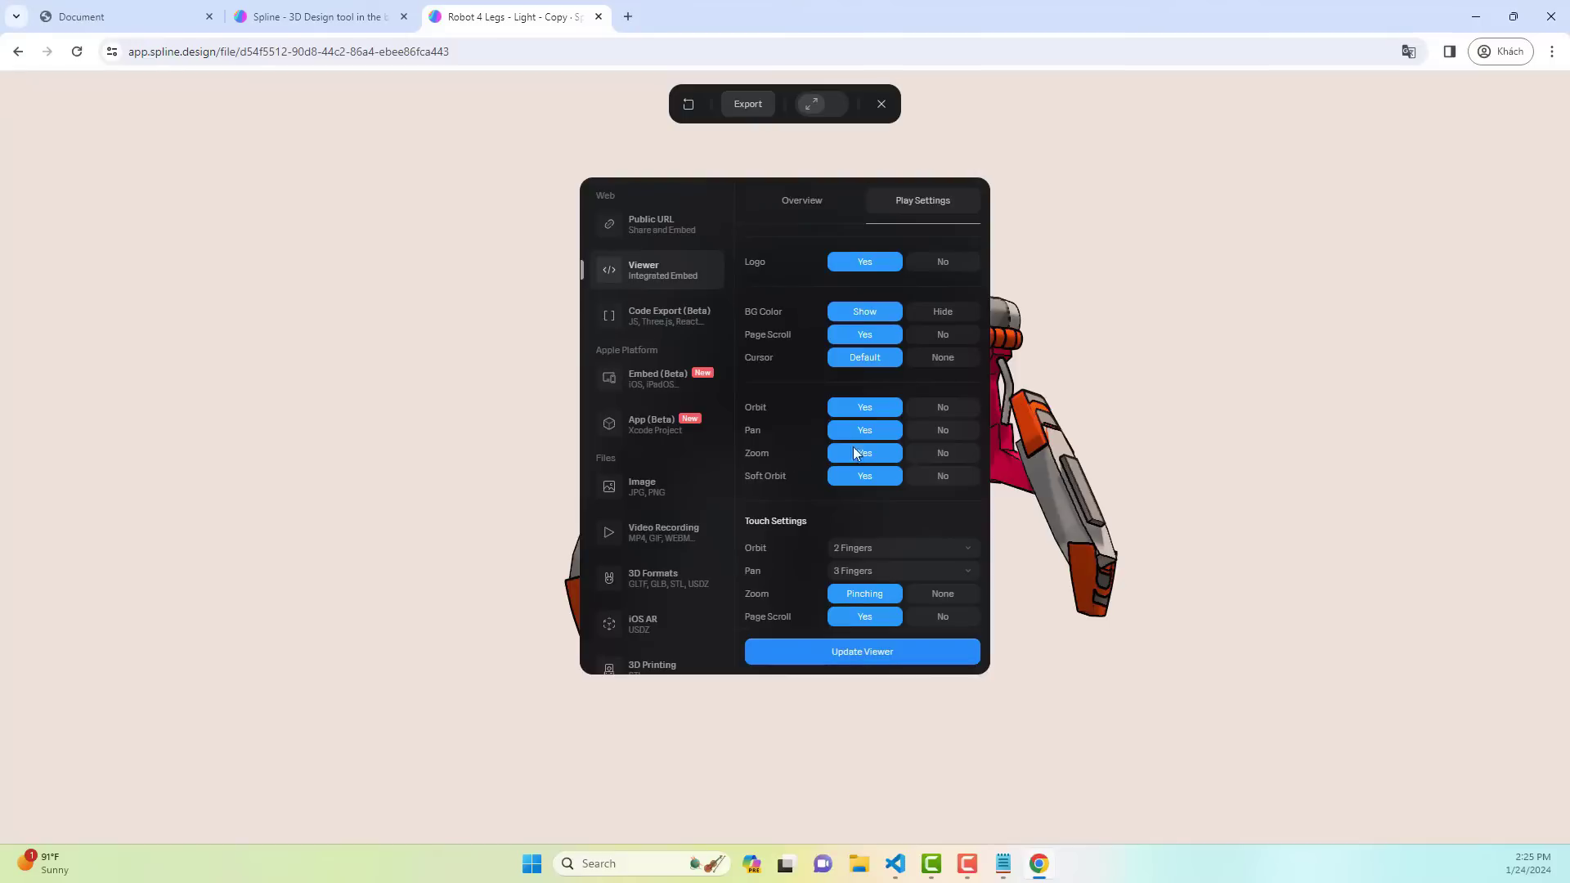
- Glance over the local website, then return to the robot scene's export settings
left_click(116, 11)
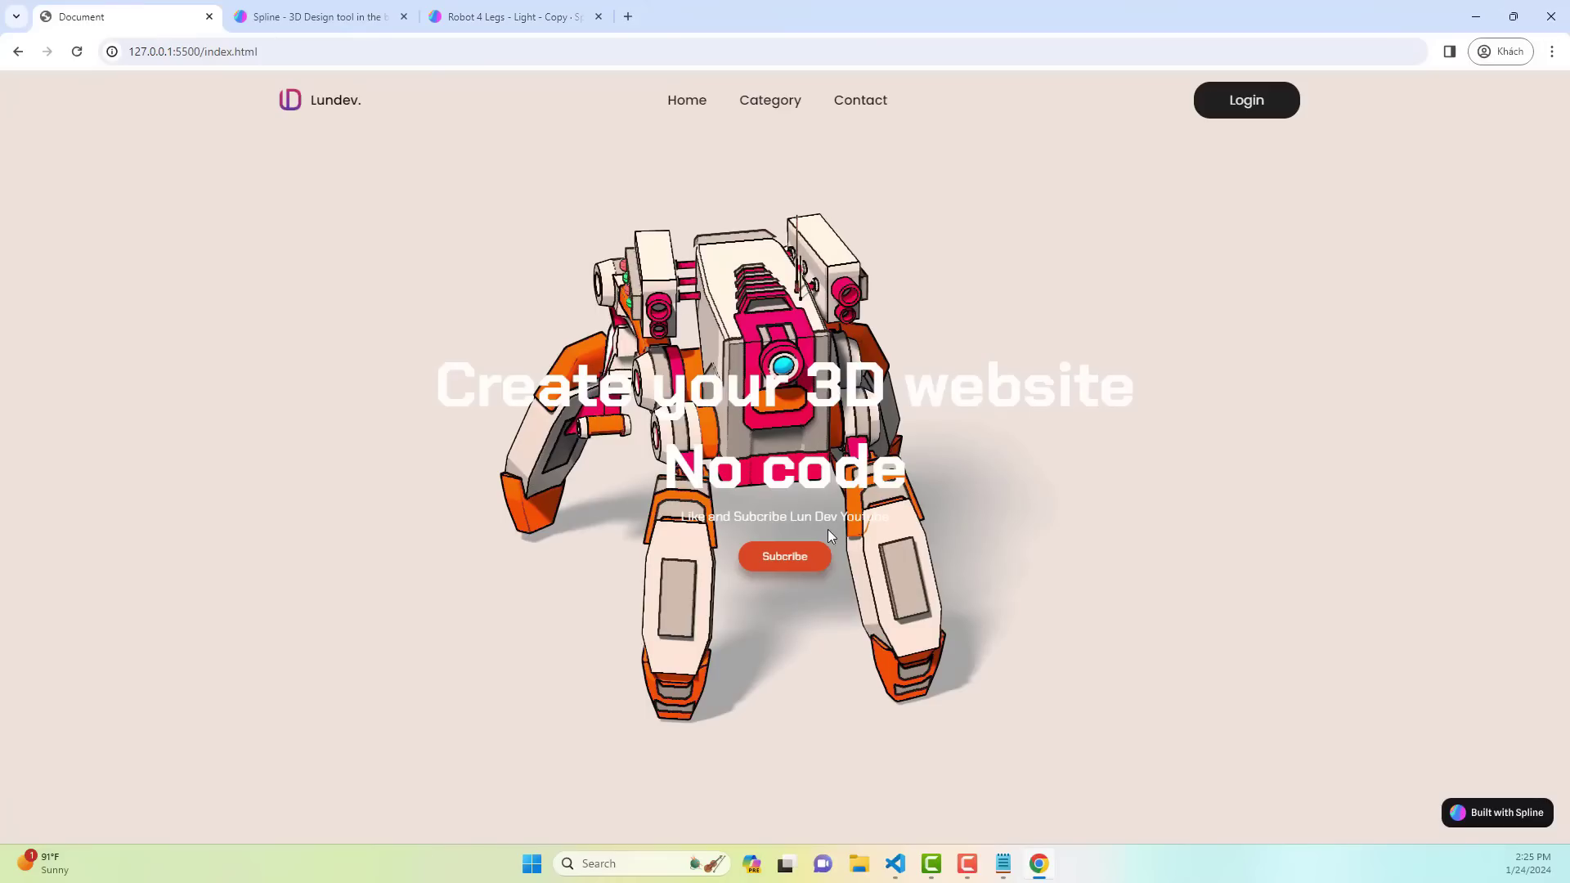
scroll(827, 528, "up", 5)
scroll(827, 528, "down", 3)
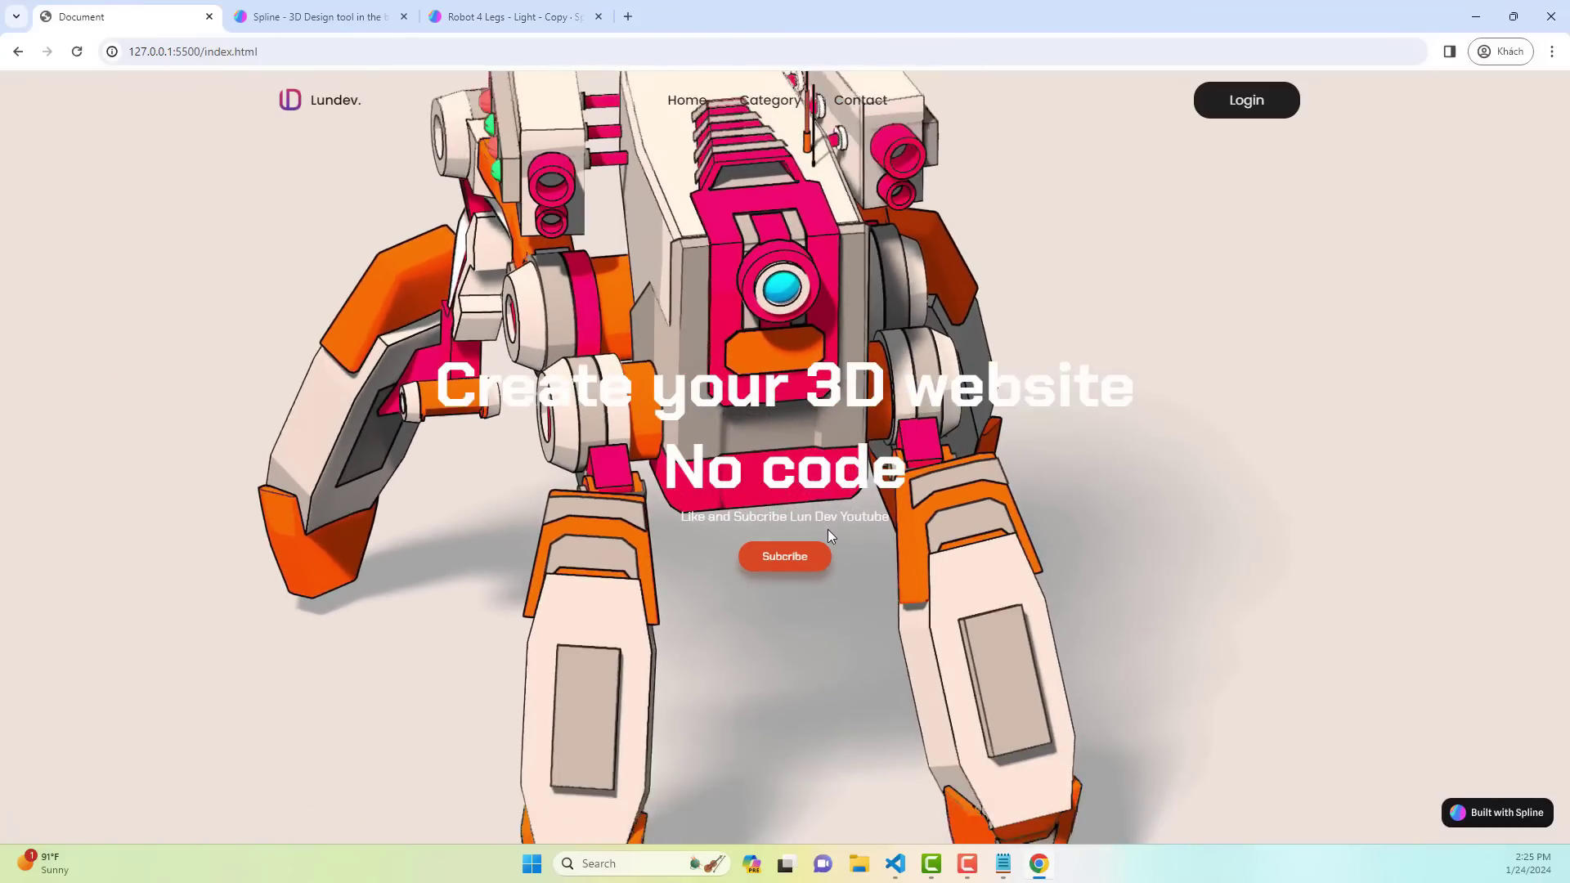
scroll(828, 529, "down", 4)
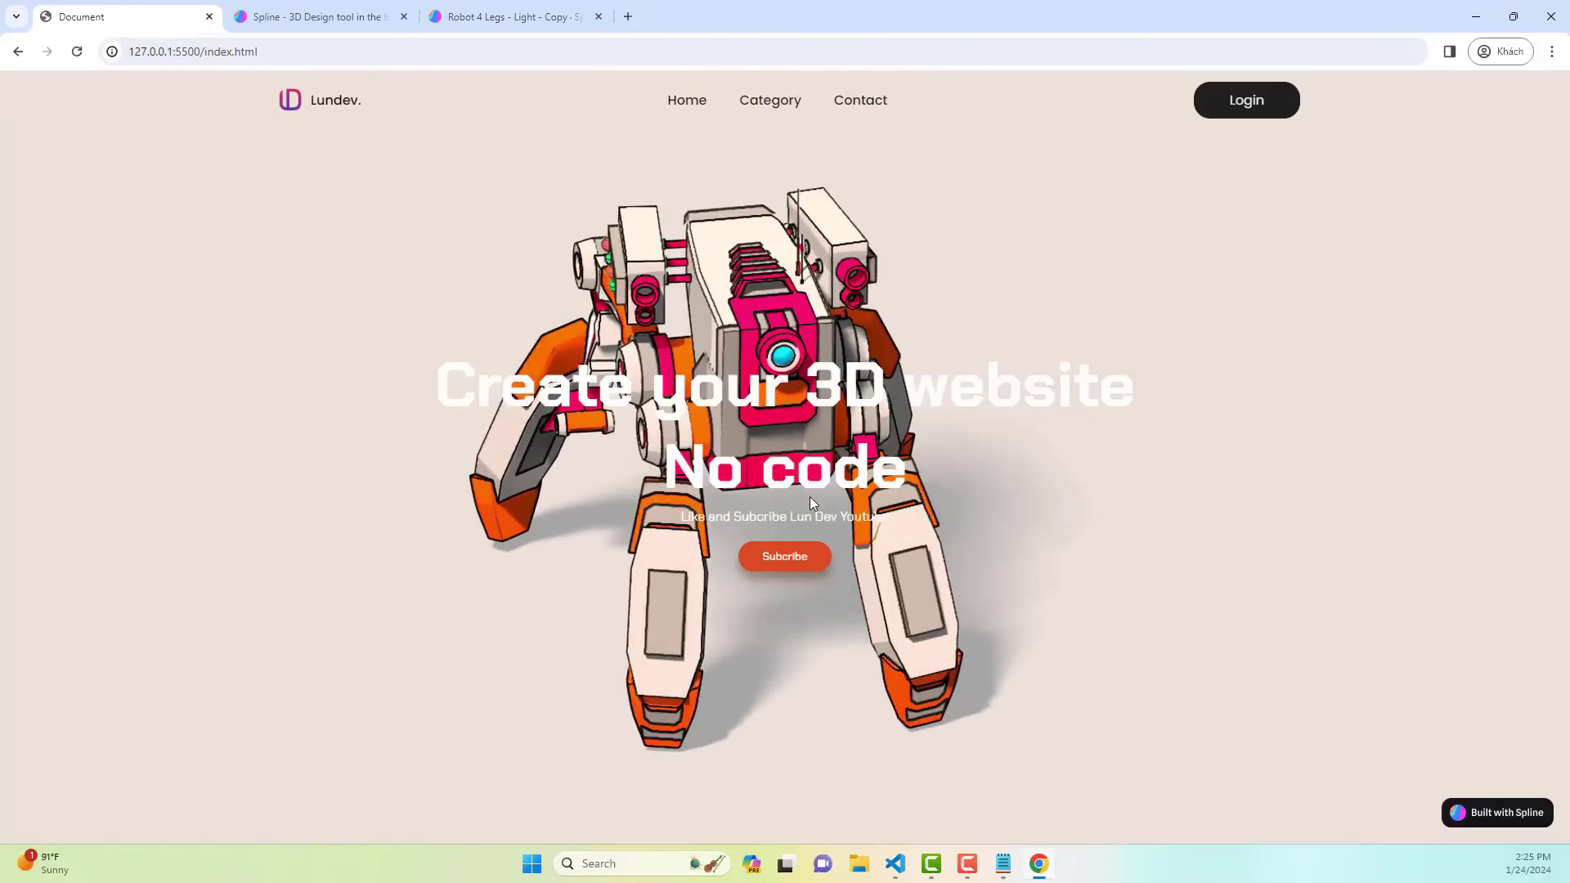
left_click(486, 13)
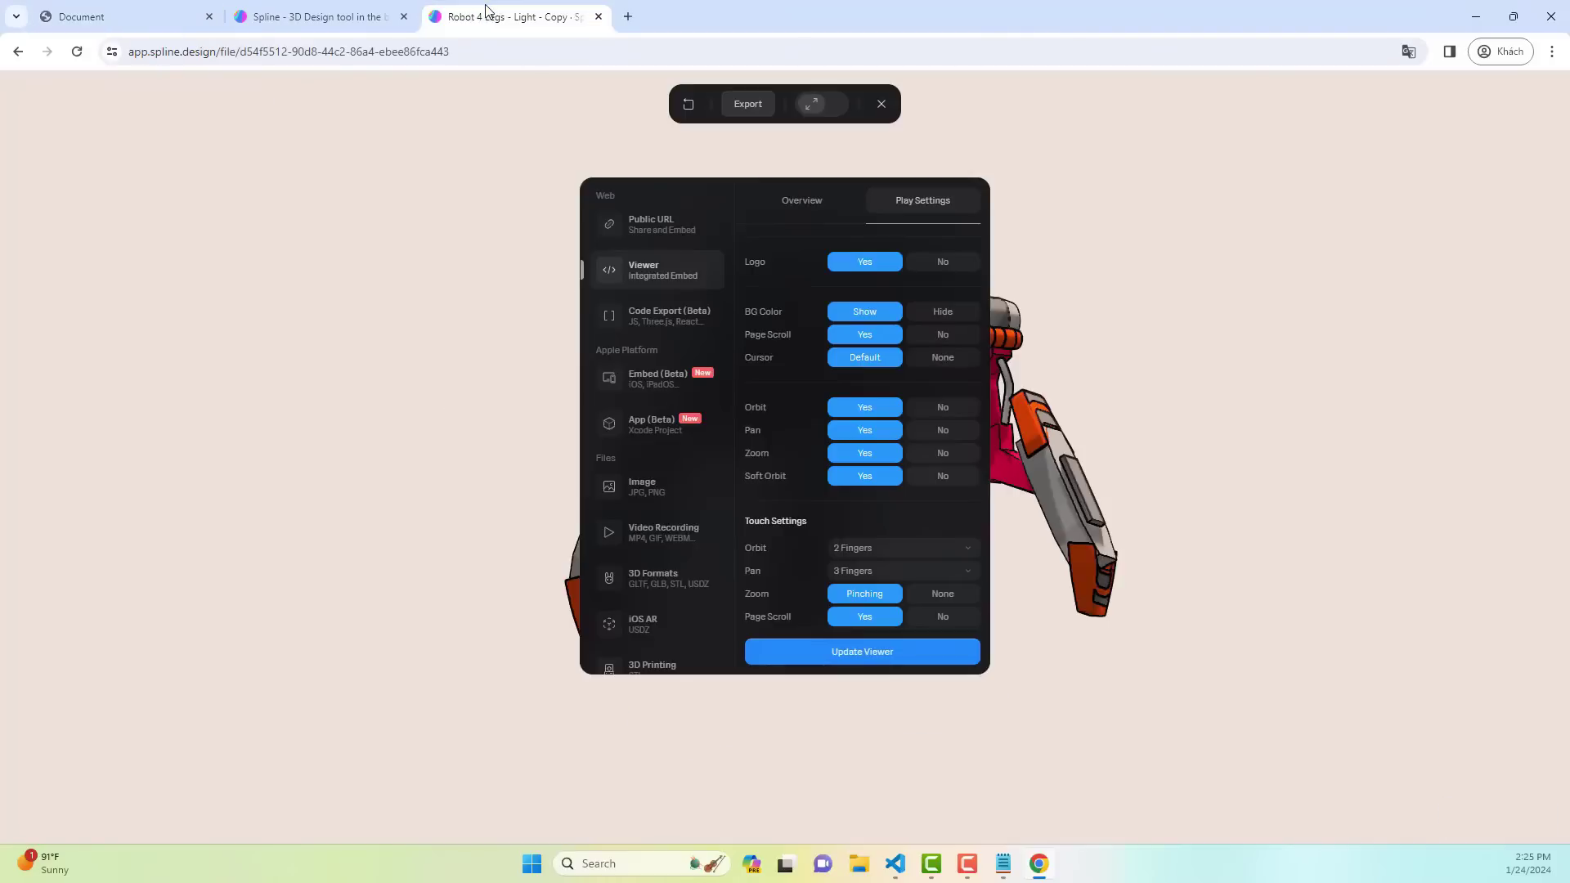
left_click(938, 454)
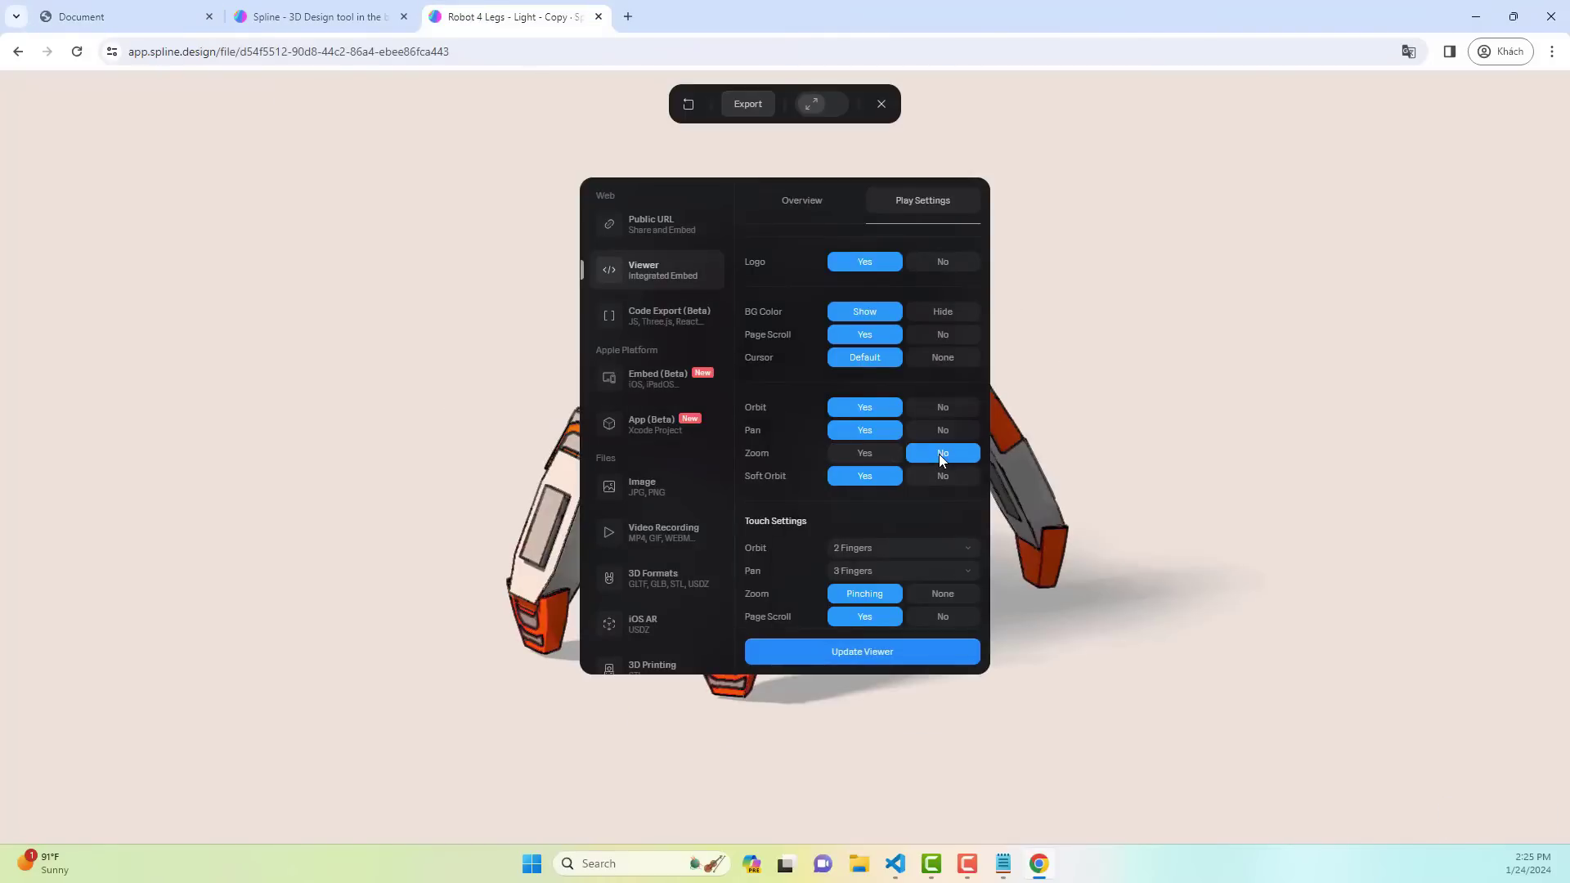
left_click(868, 453)
scroll(803, 483, "down", 1)
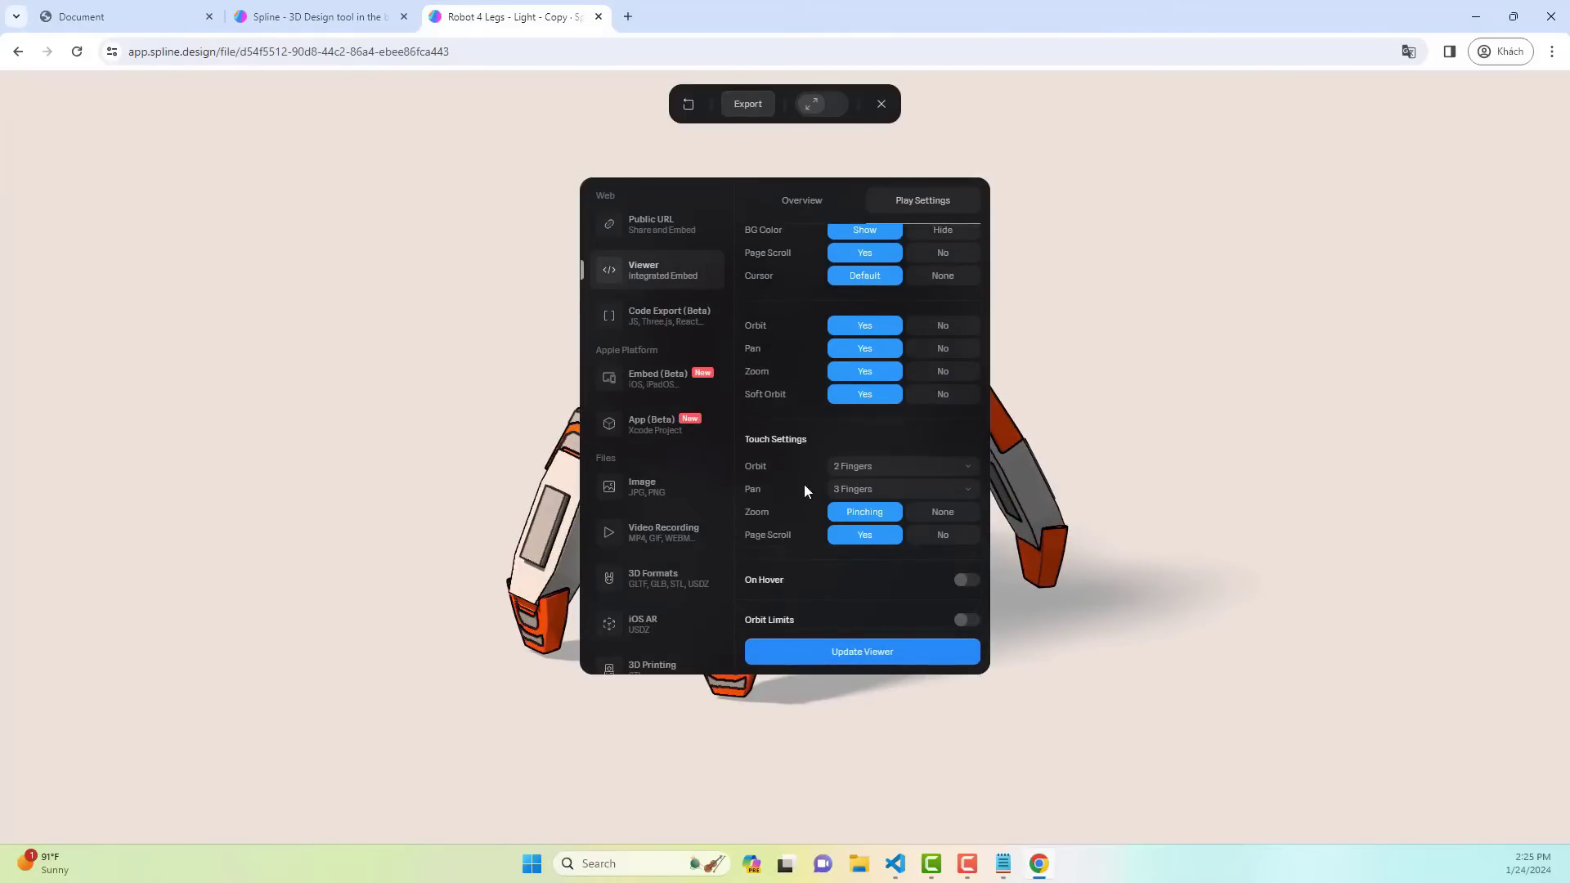
scroll(803, 483, "down", 1)
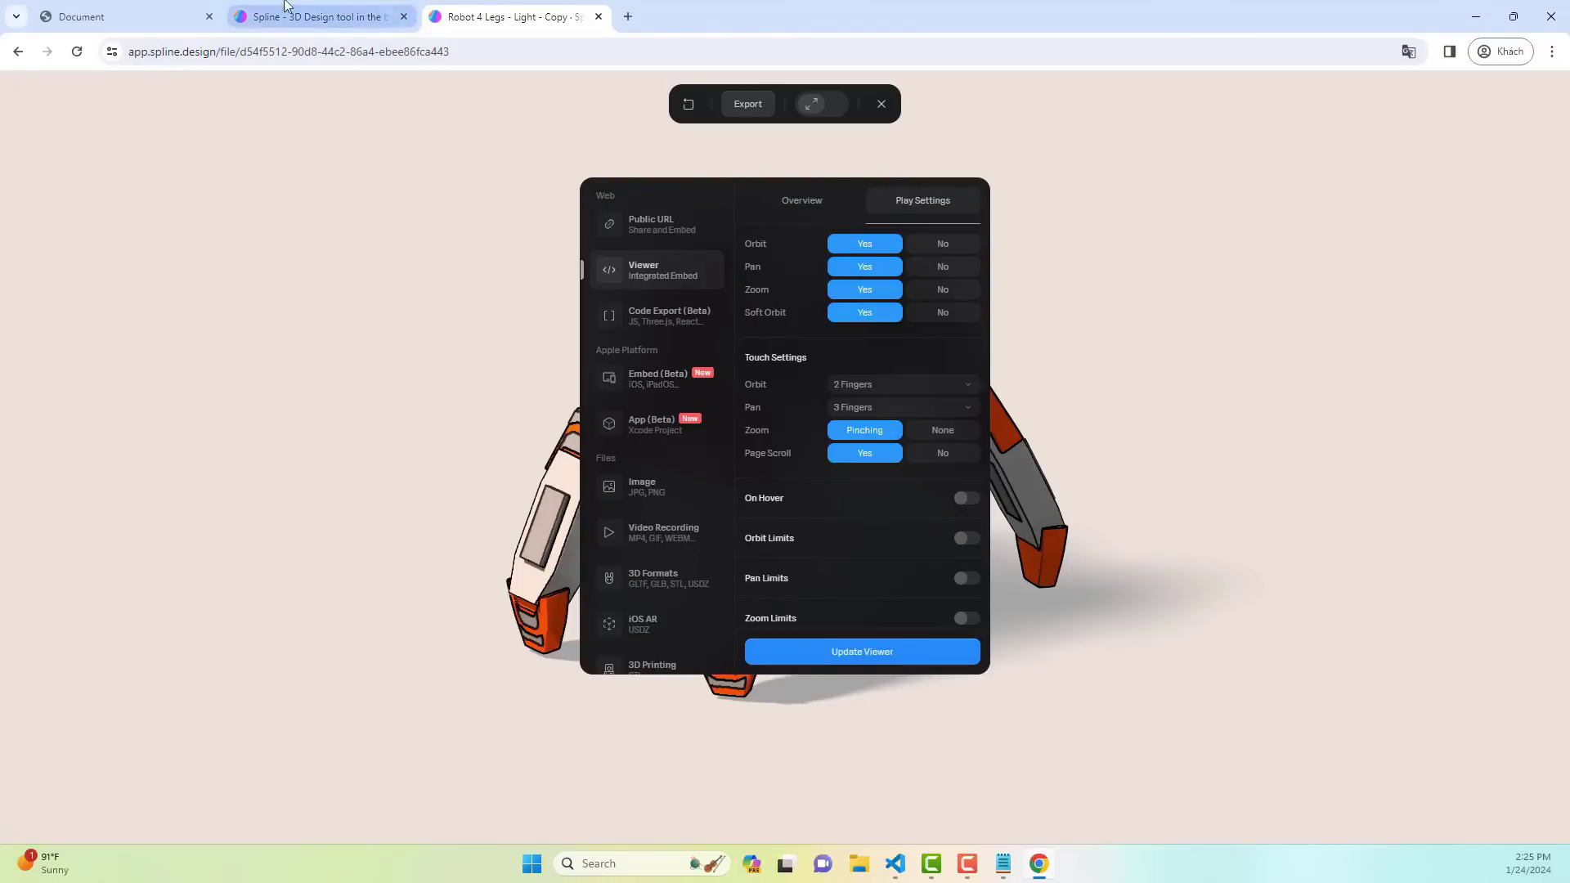
left_click(97, 15)
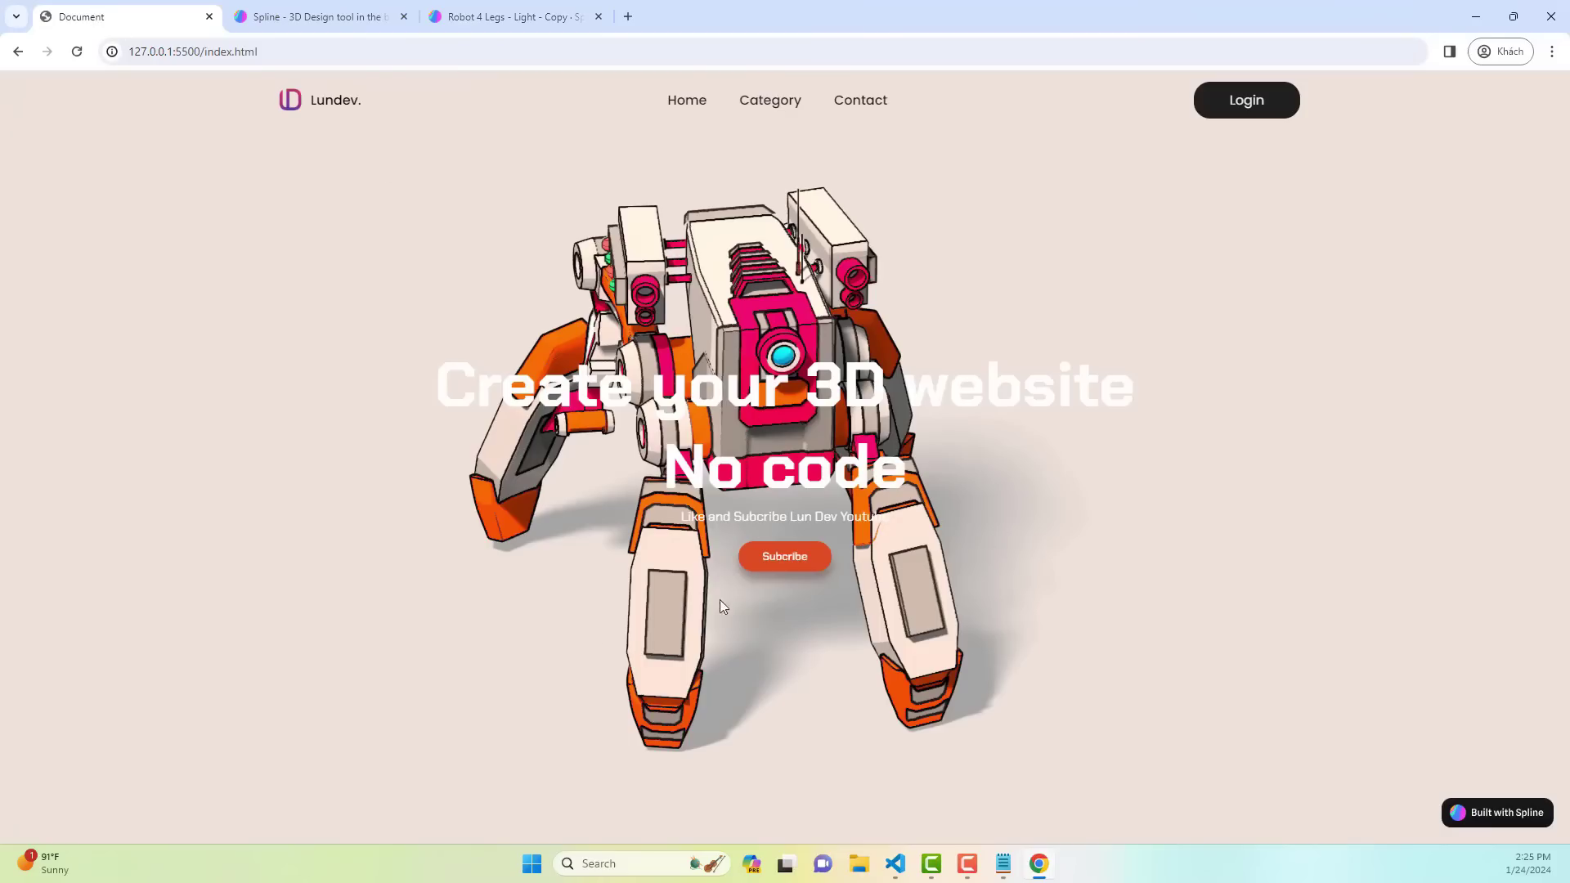
left_click_drag(257, 326, 709, 455)
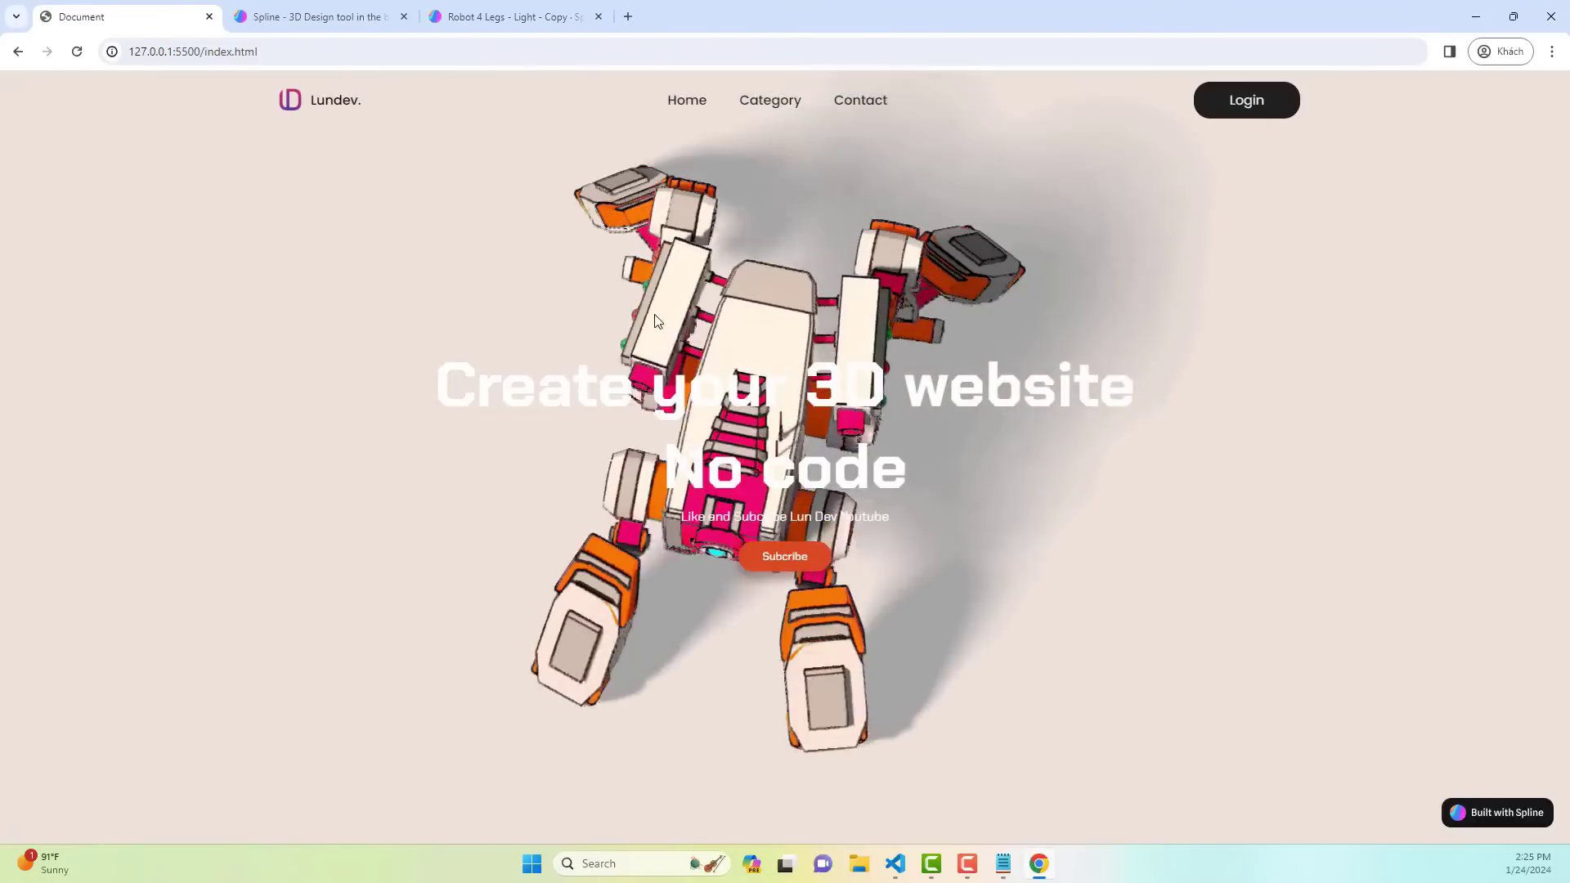
left_click_drag(709, 454, 649, 292)
- Make the viewer orbit on hover, update the viewer, and copy its new embed code
left_click(497, 17)
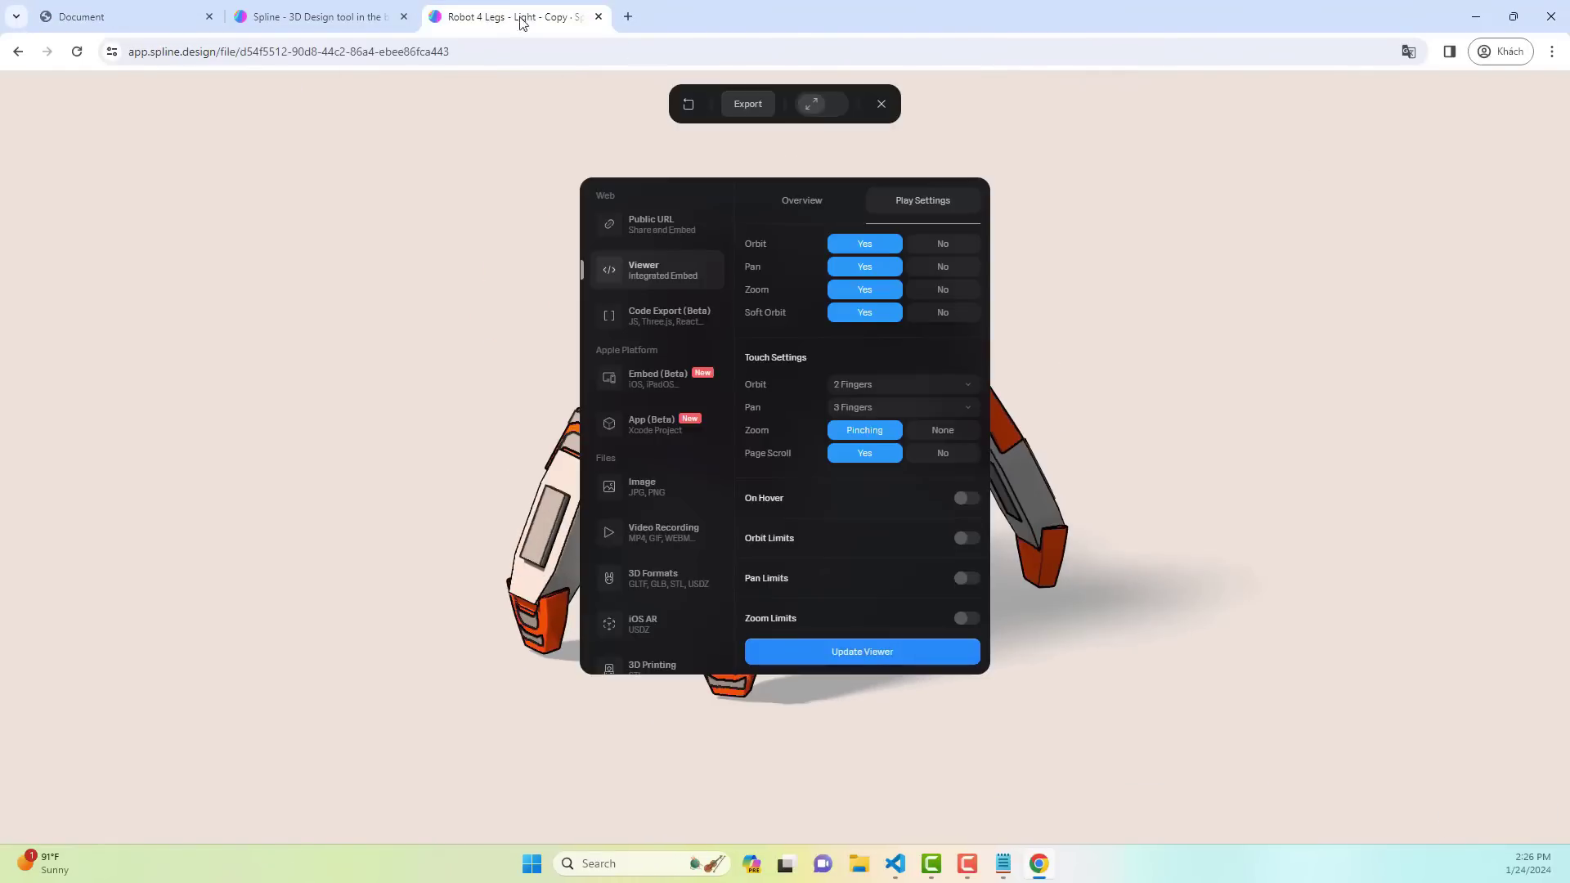
left_click(967, 498)
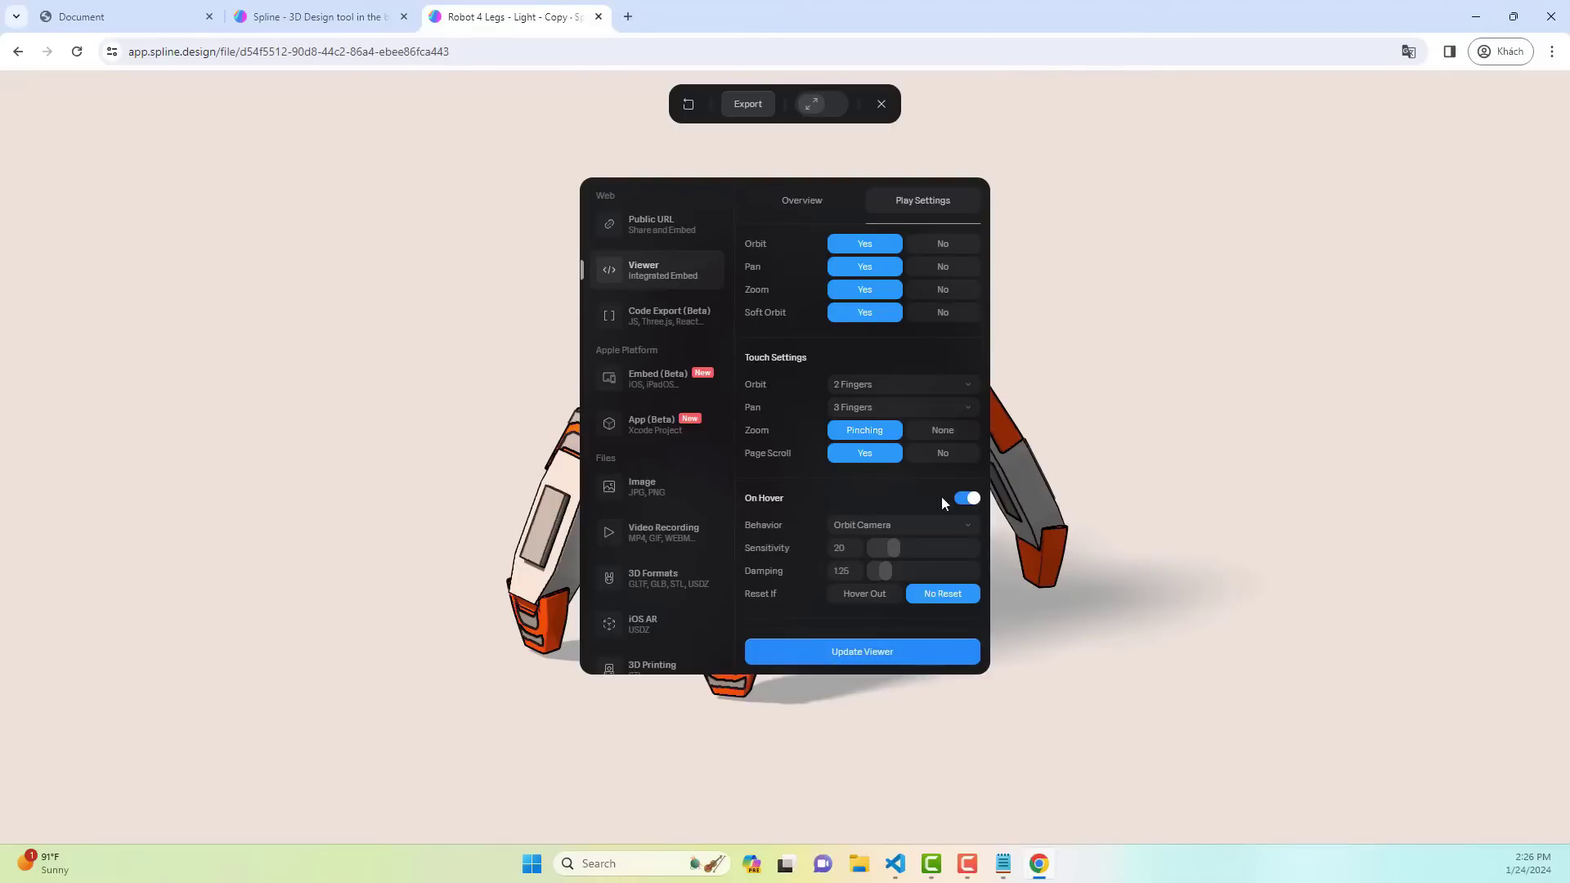
left_click(854, 651)
left_click(790, 204)
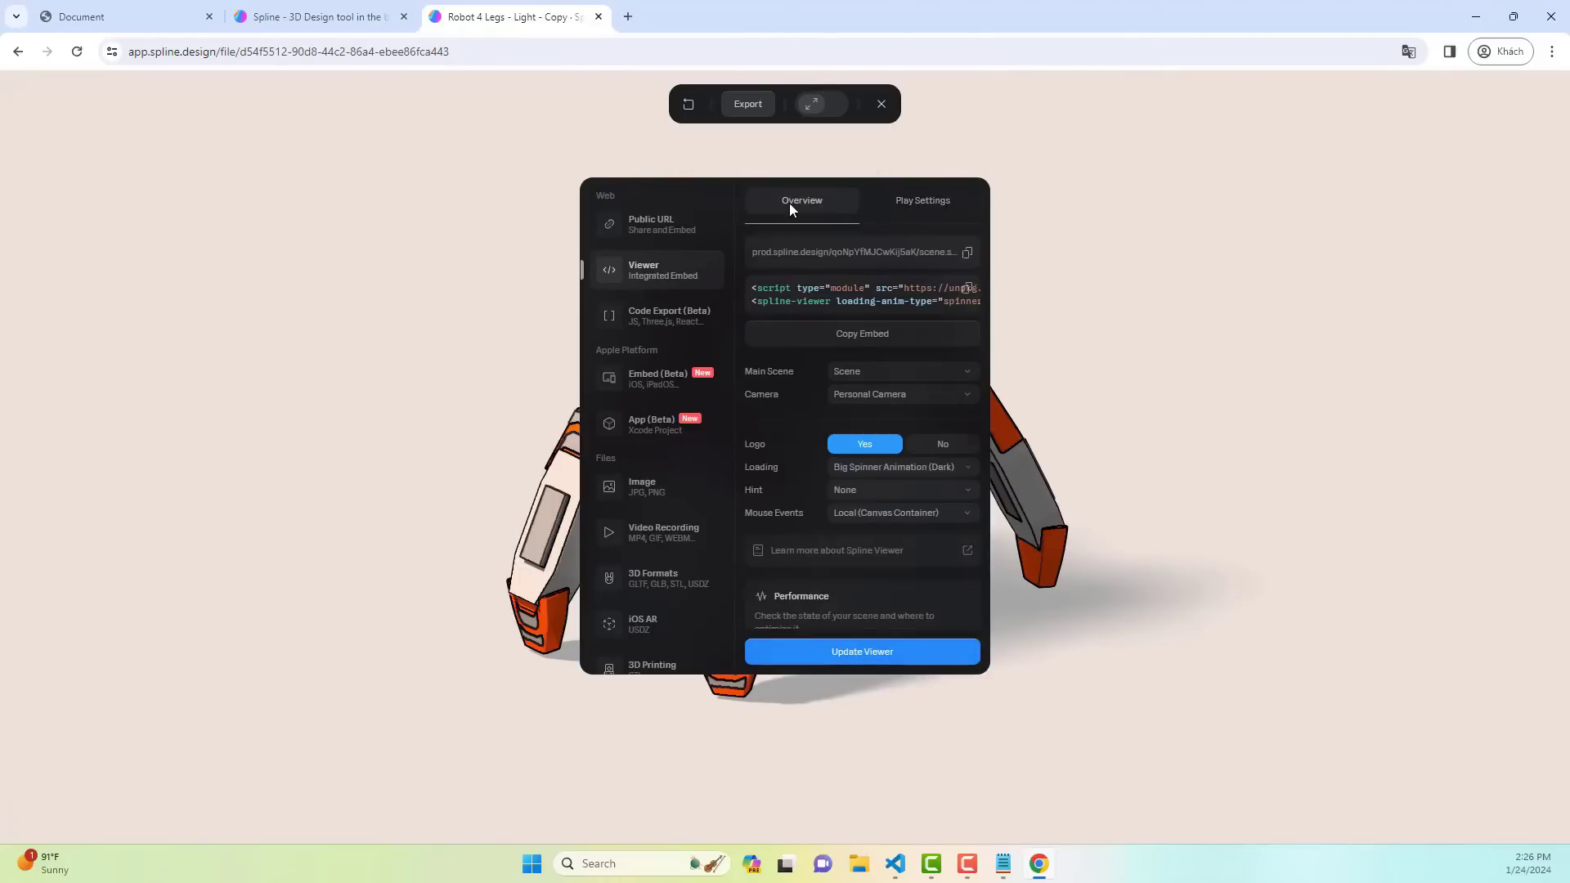
left_click(869, 335)
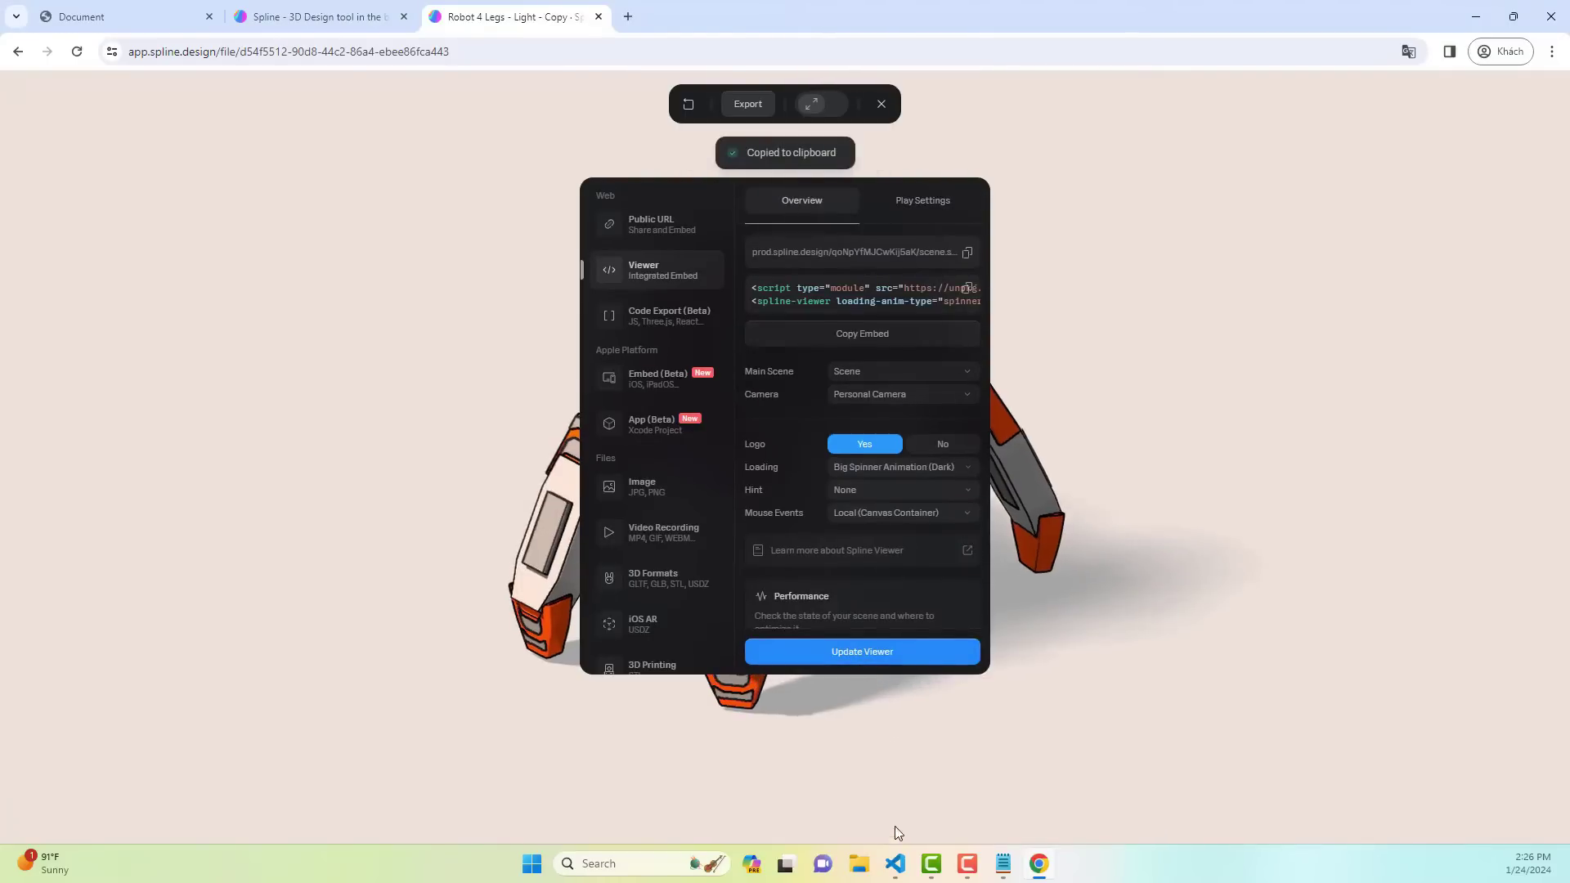
- Replace the old embed lines 23–24 in index.html with the new viewer code
left_click(895, 864)
left_click_drag(1334, 434, 197, 413)
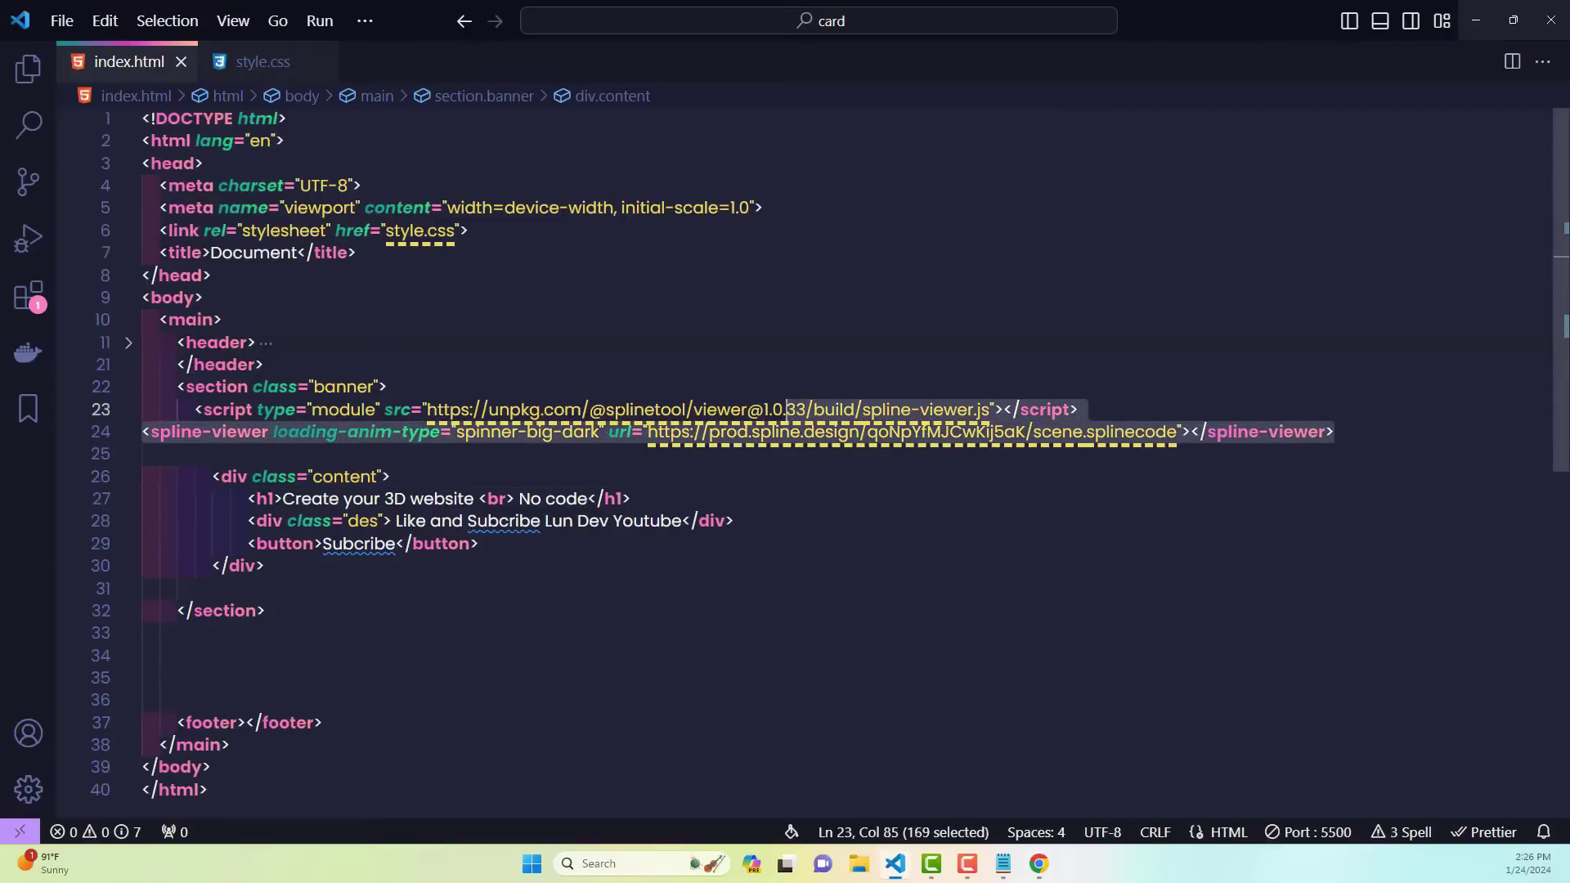
key("BackSpace")
right_click(197, 419)
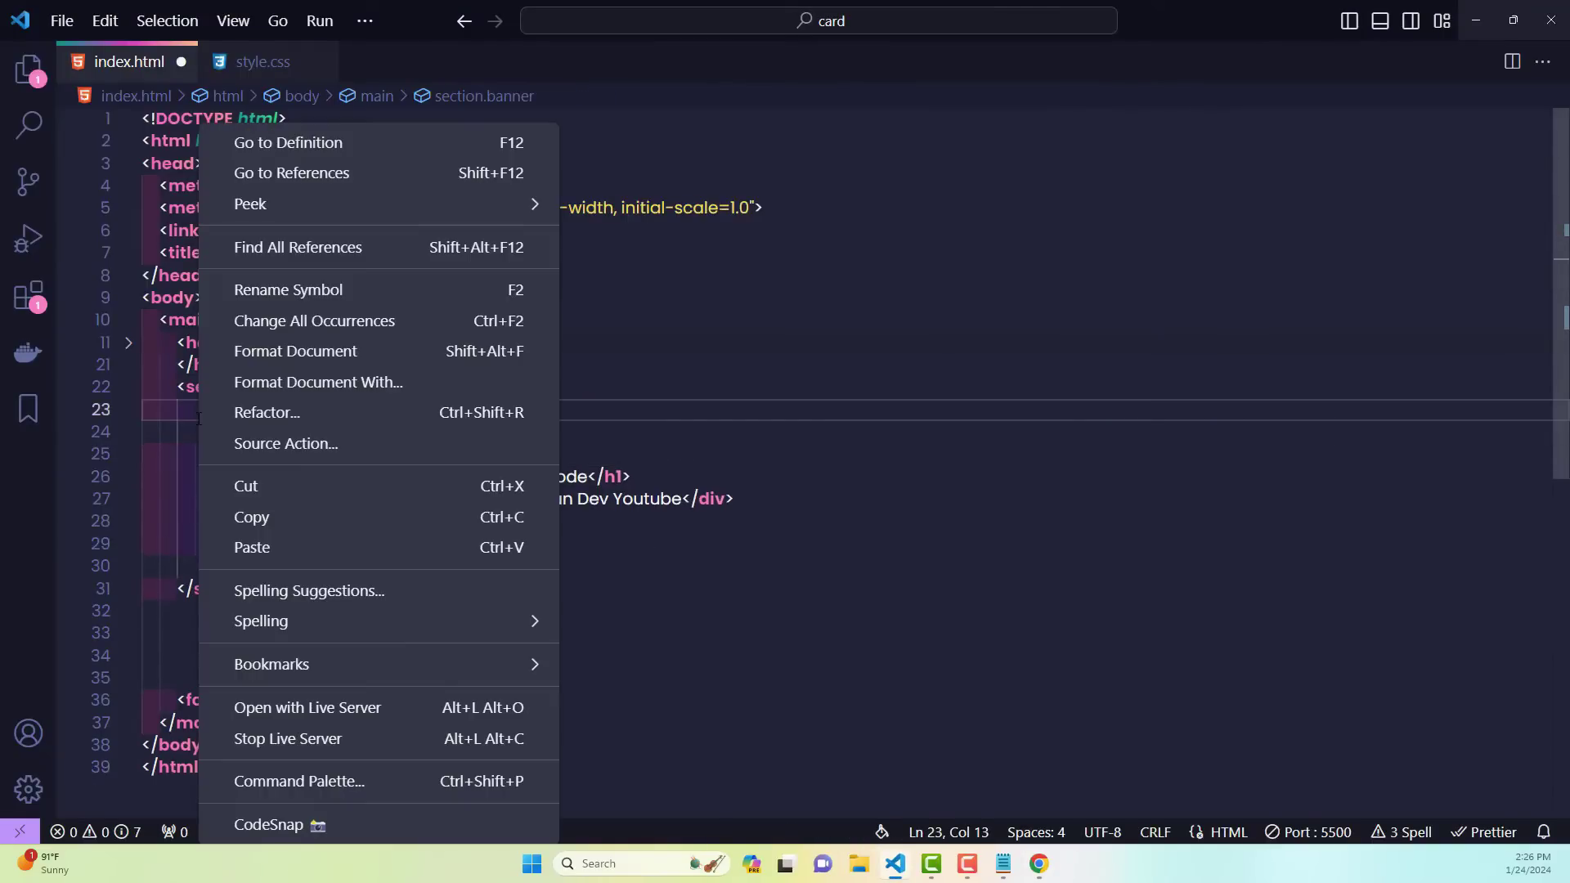
left_click(256, 545)
key("alt+Tab")
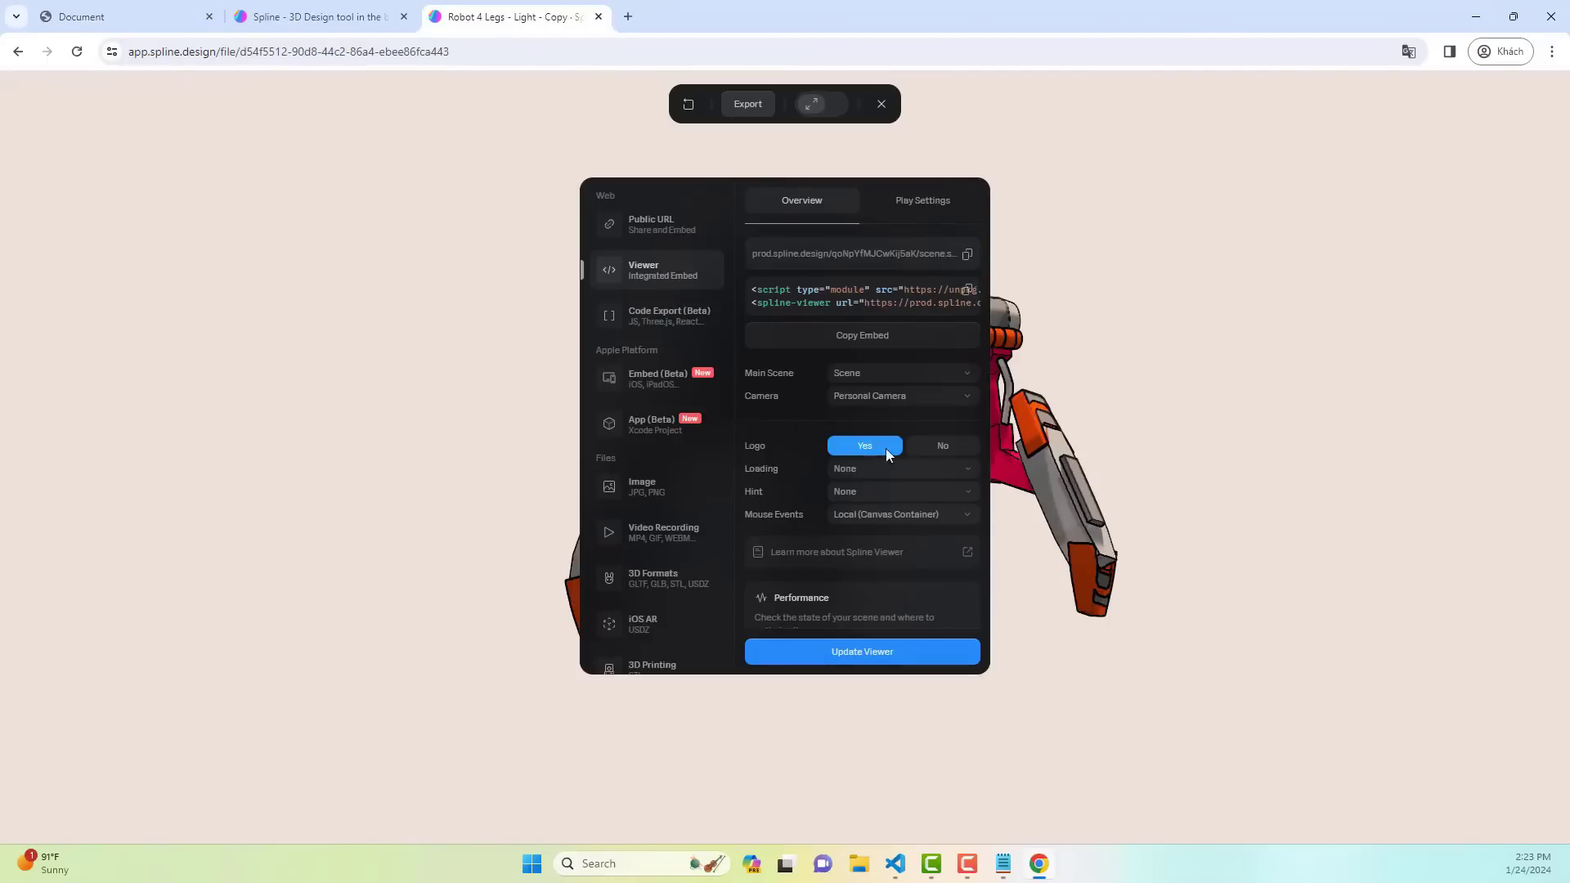
- Try setting Logo to No, then dismiss the Go Super upgrade offer with Maybe later
left_click(933, 445)
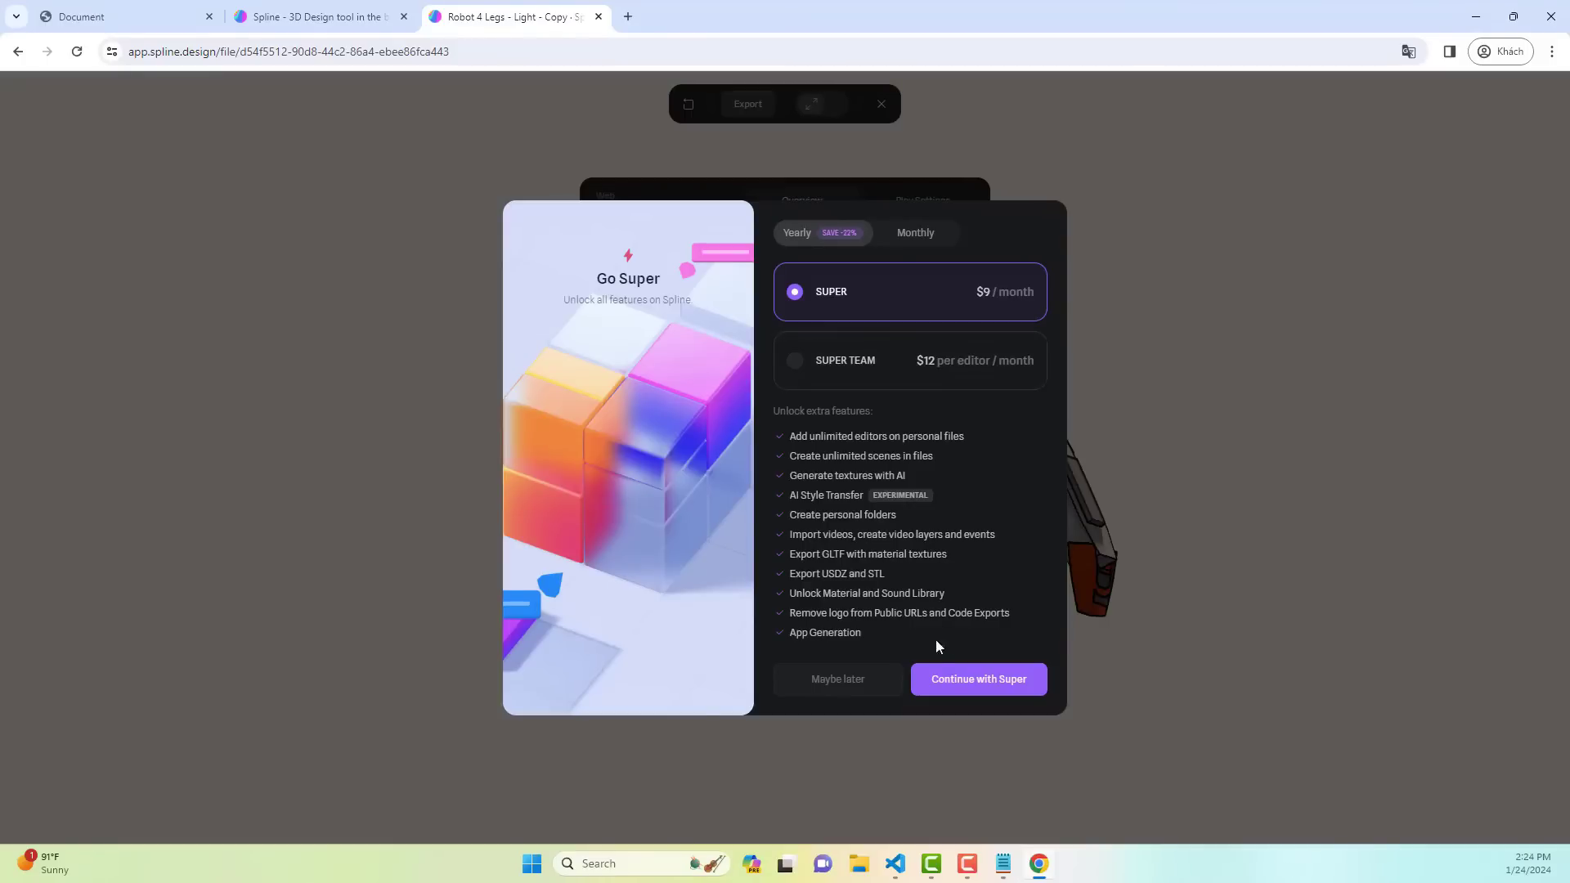
left_click(816, 679)
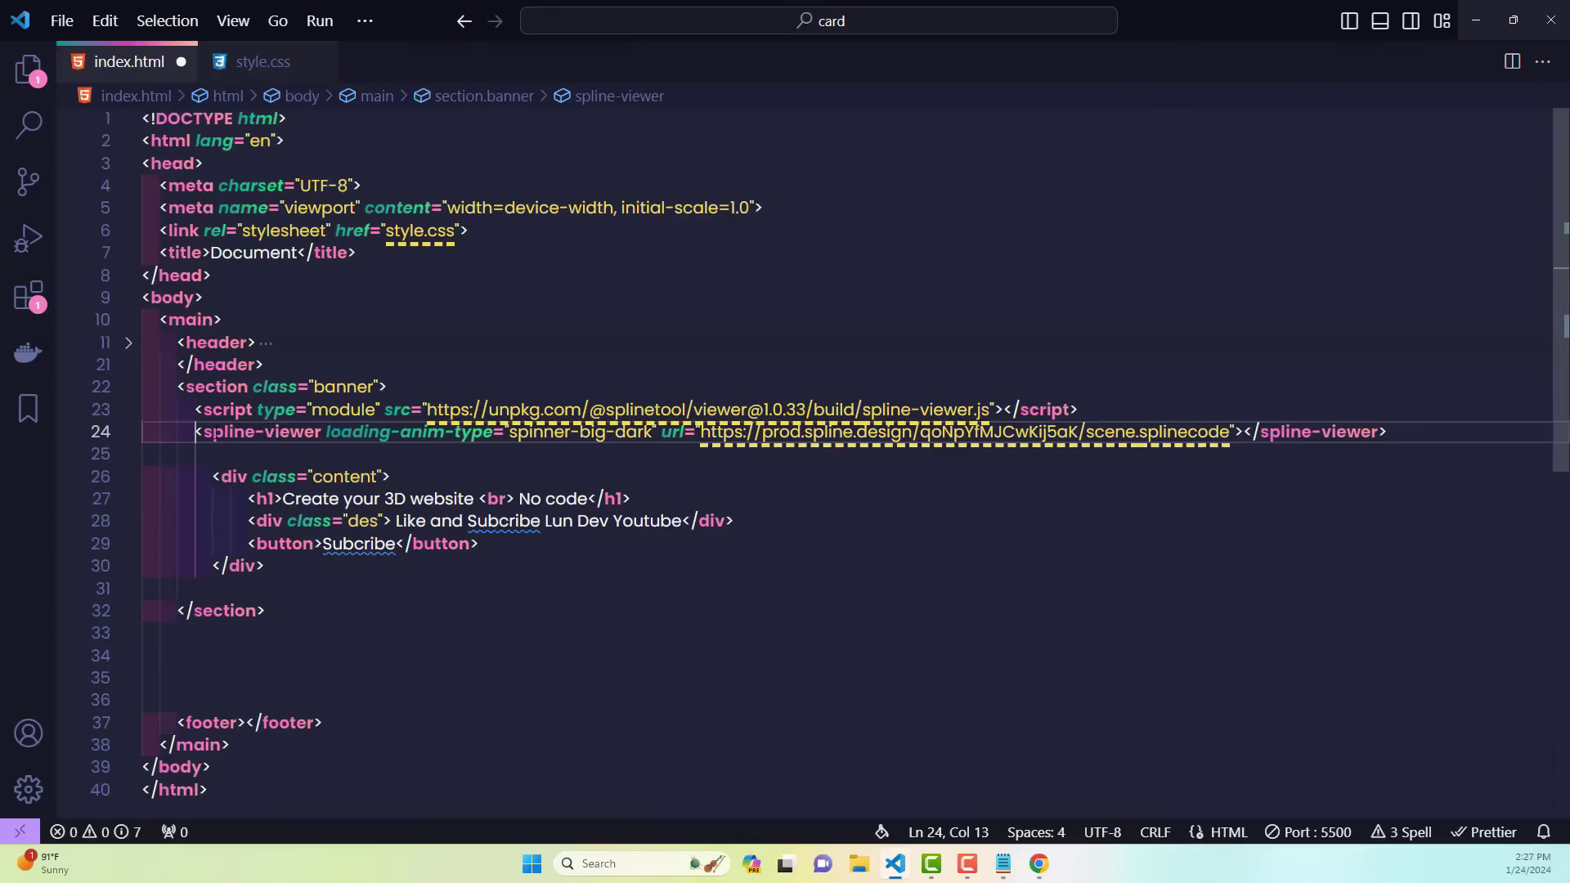
- Add a style block after <body> with .banner spline-viewer { transform: scale(1.2) }
left_click_drag(215, 436, 323, 436)
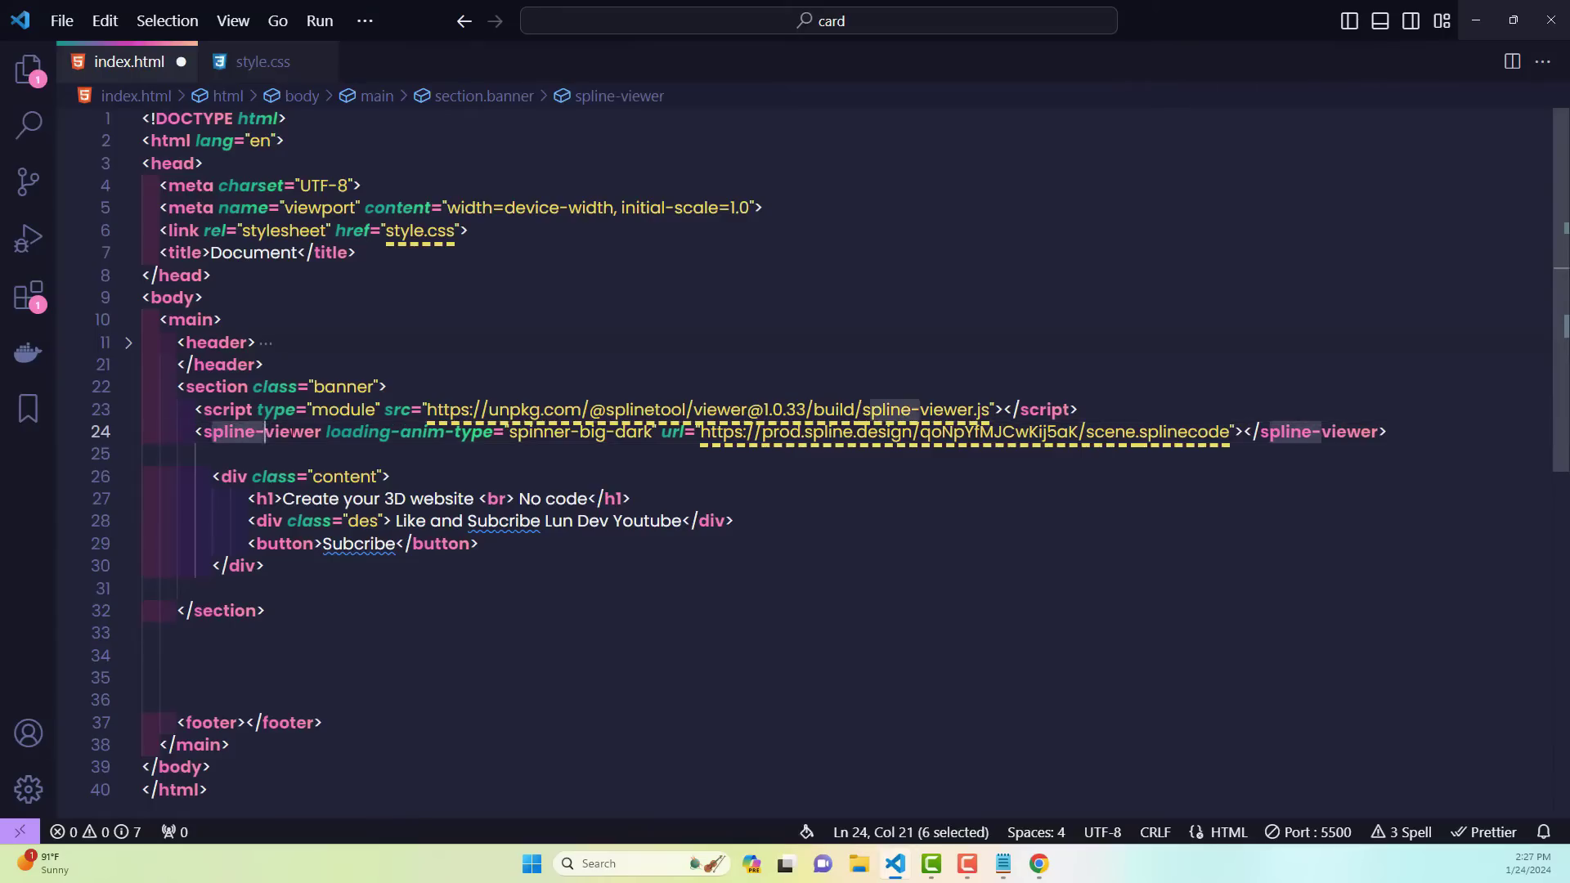
left_click(225, 301)
key("Return")
type("st")
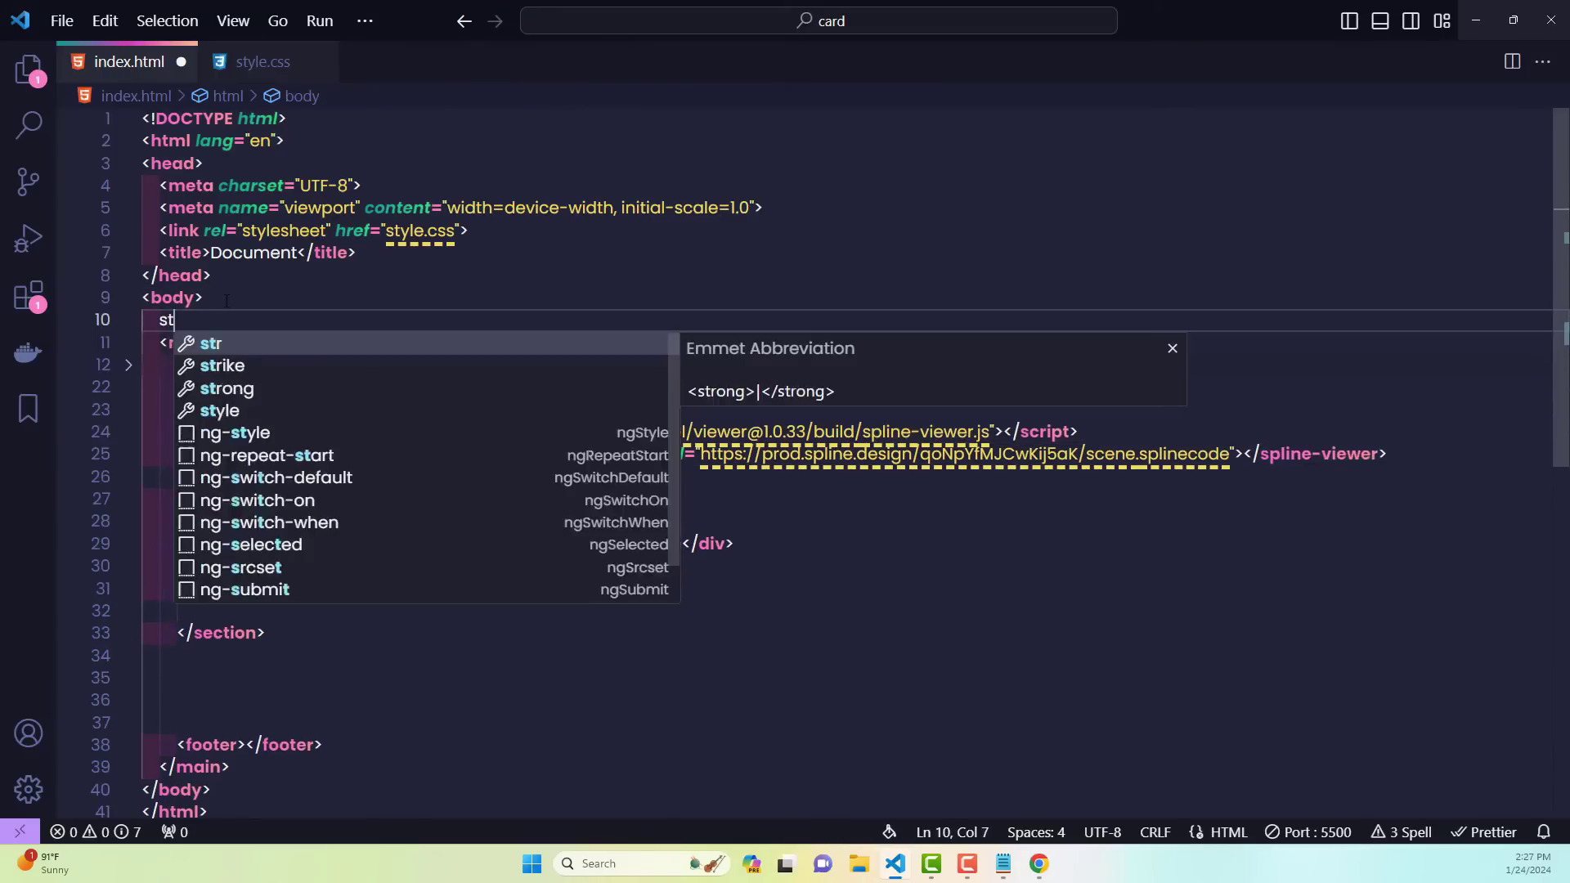
type("yle")
key("Tab")
key("Return")
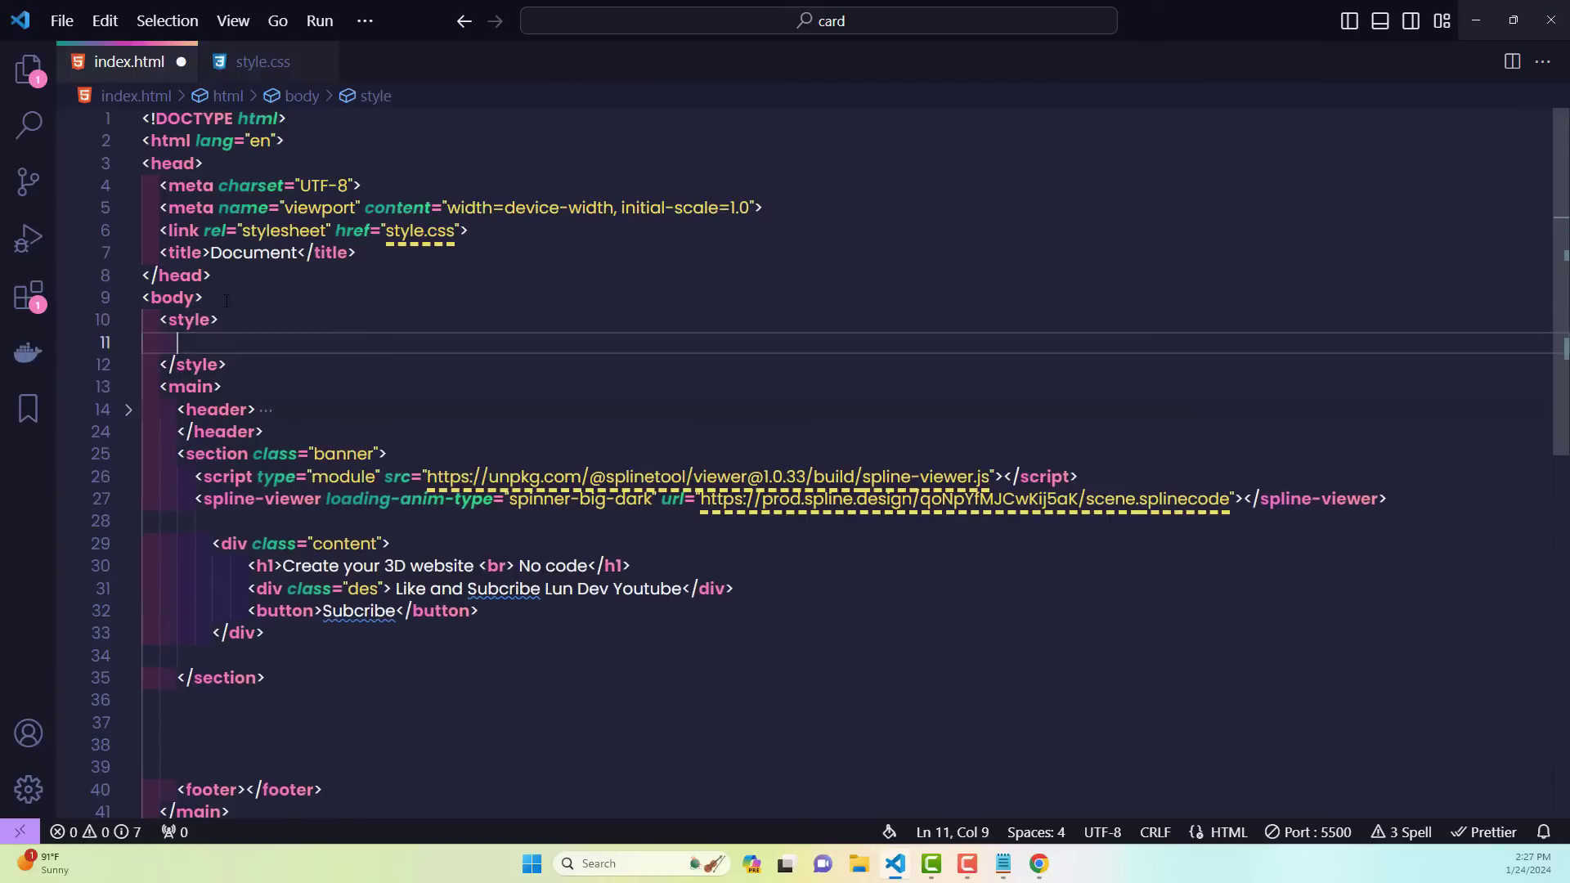
type(".banner spline-viewer{")
key("Return")
type("transform: scale()")
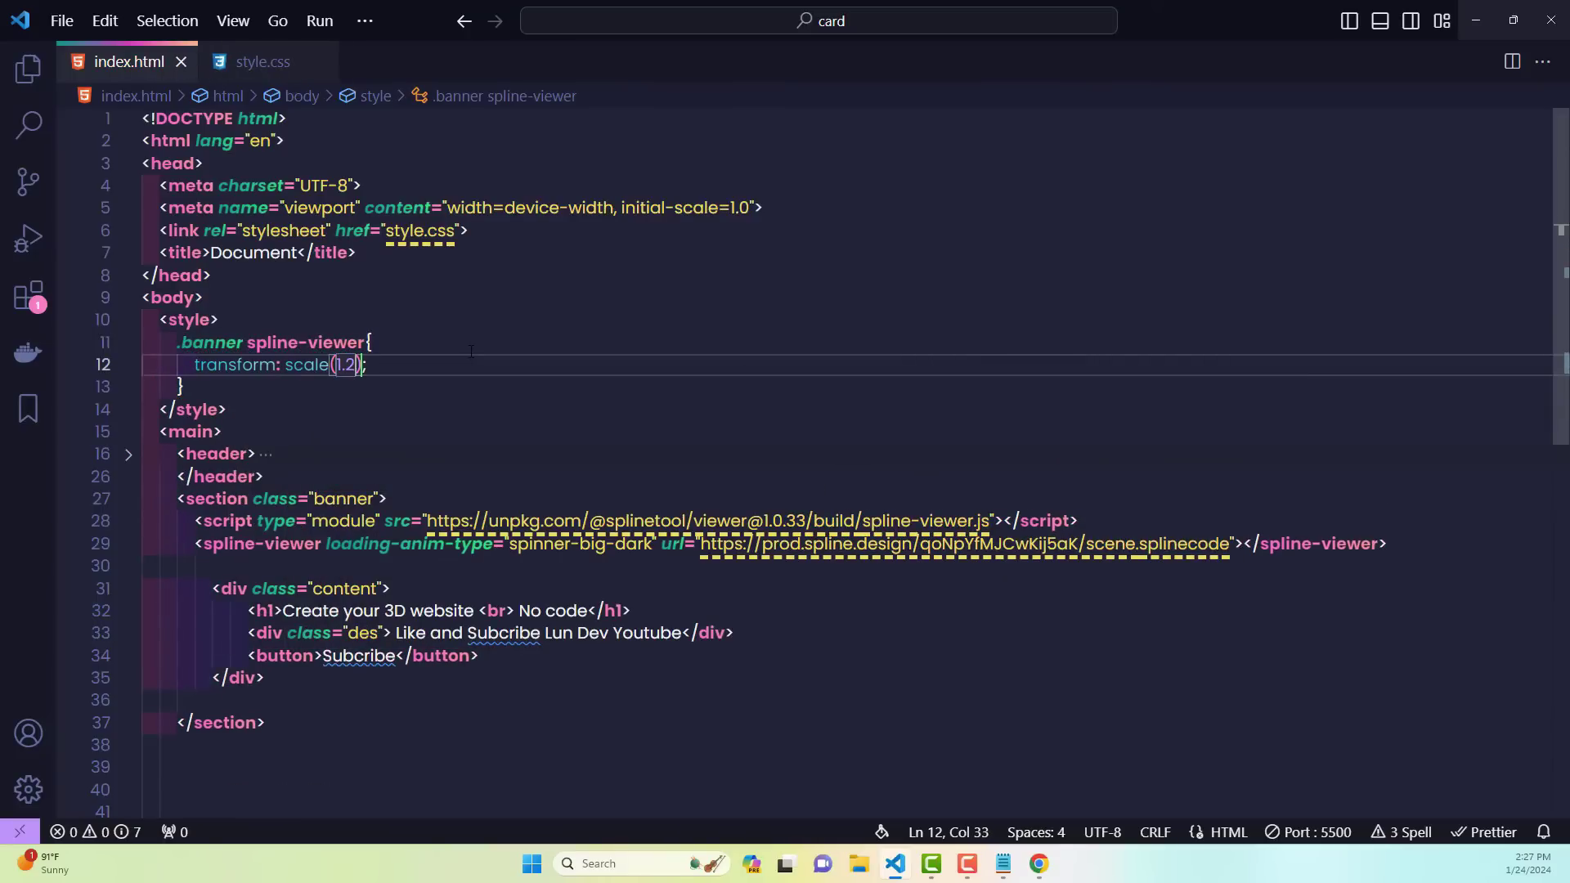
left_click(1038, 865)
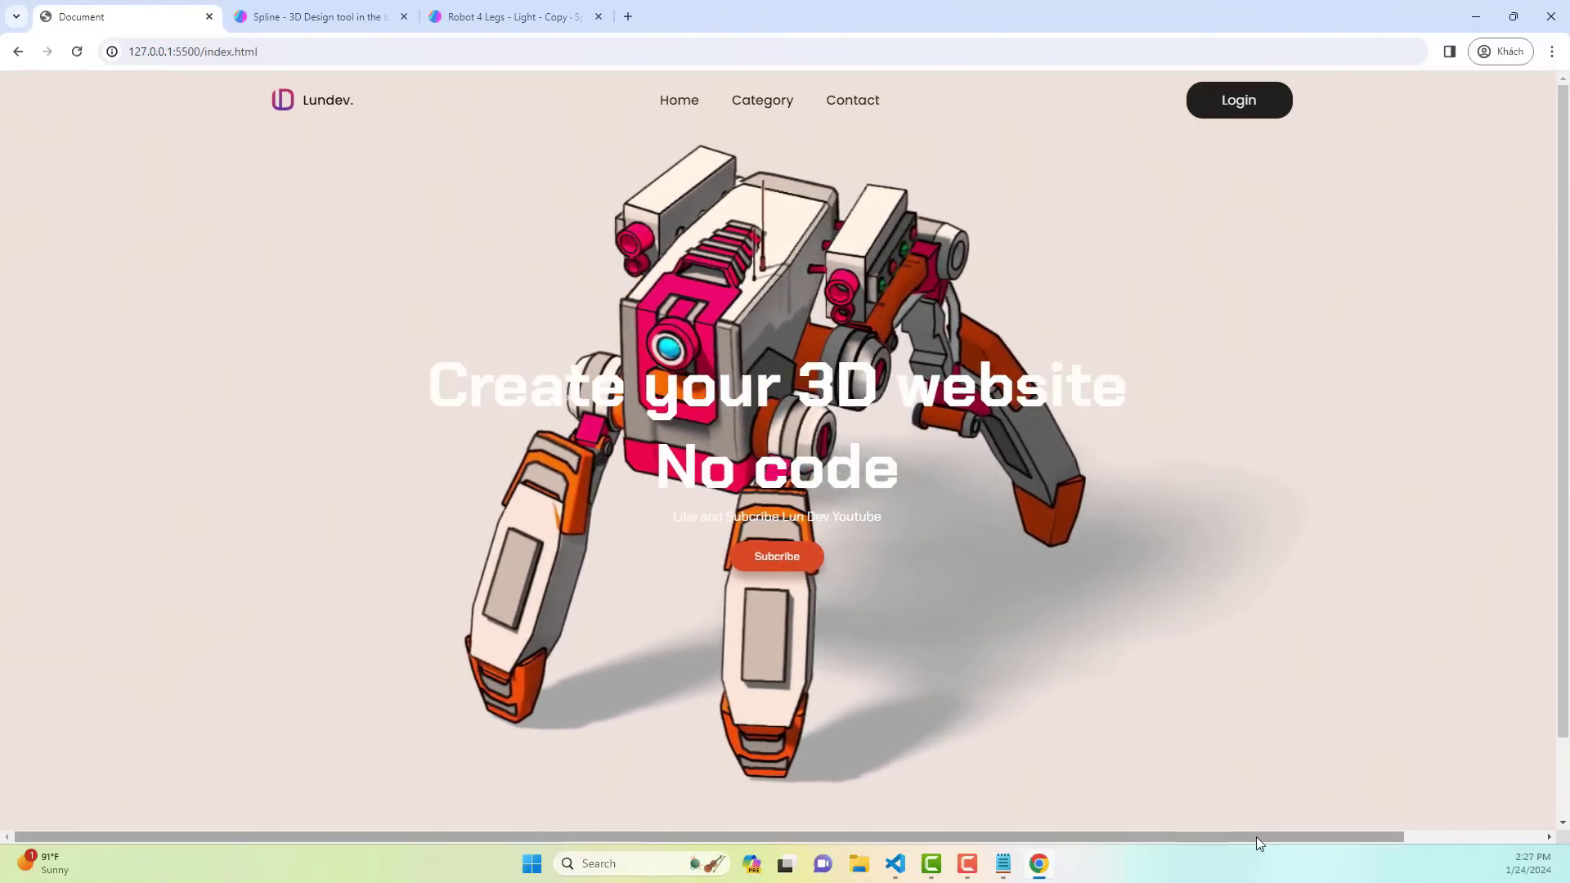
- Drag the horizontal scrollbar to see the enlarged robot widening the page sideways
mouse_move(1257, 836)
left_mouse_down()
mouse_move(1460, 837)
mouse_move(1180, 840)
left_mouse_up()
- Add a .banner { overflow: hidden; } rule to the style block in index.html
key("alt+Tab")
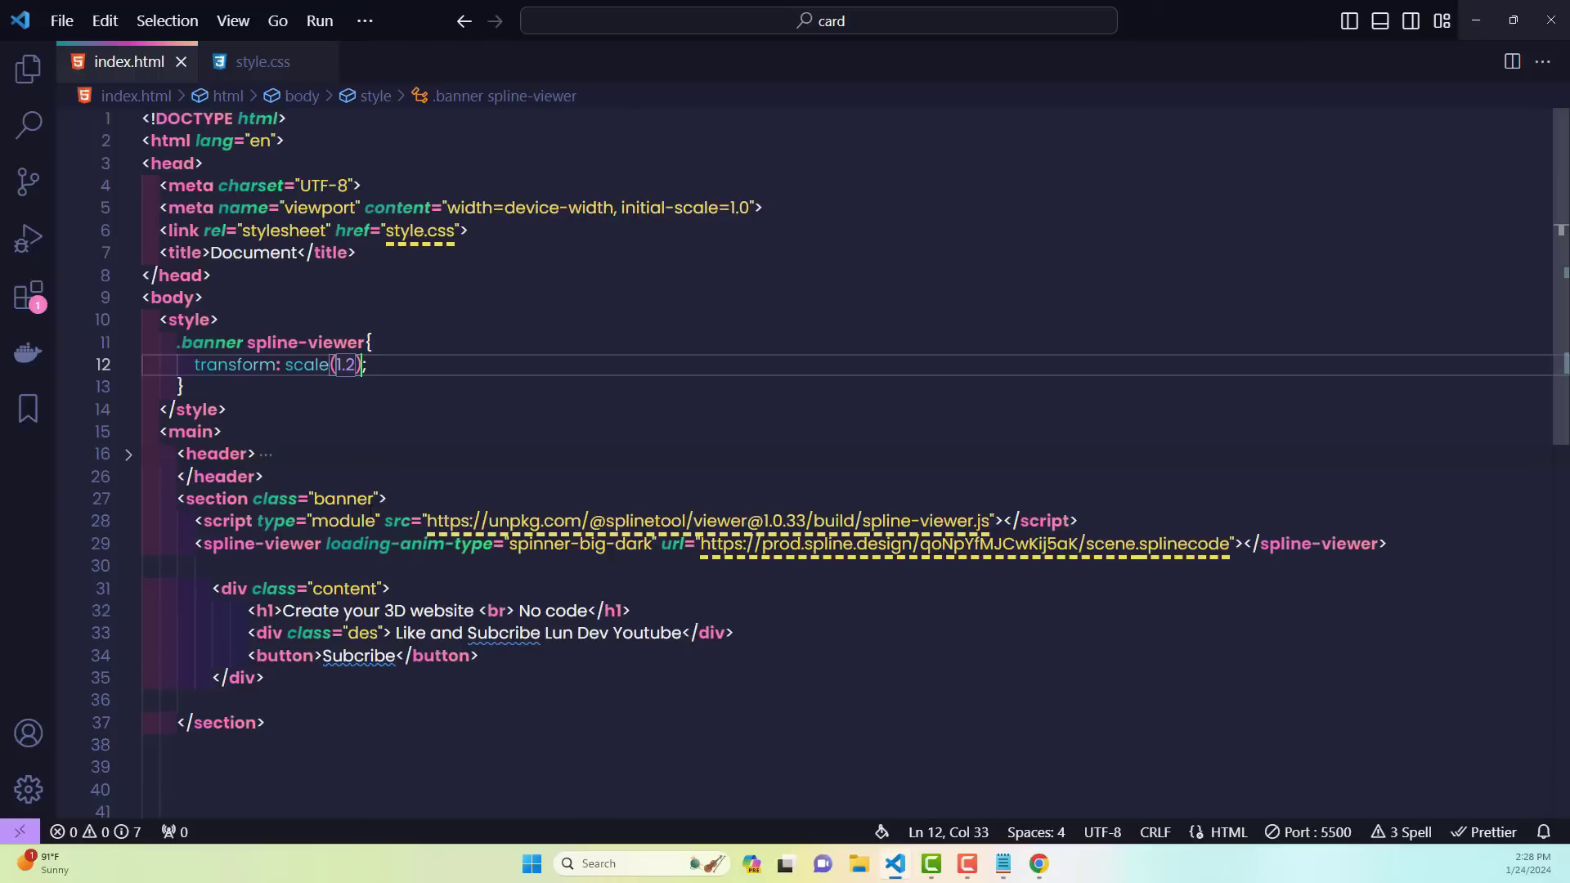
type(";")
key("Return")
type(".ban")
key("Return")
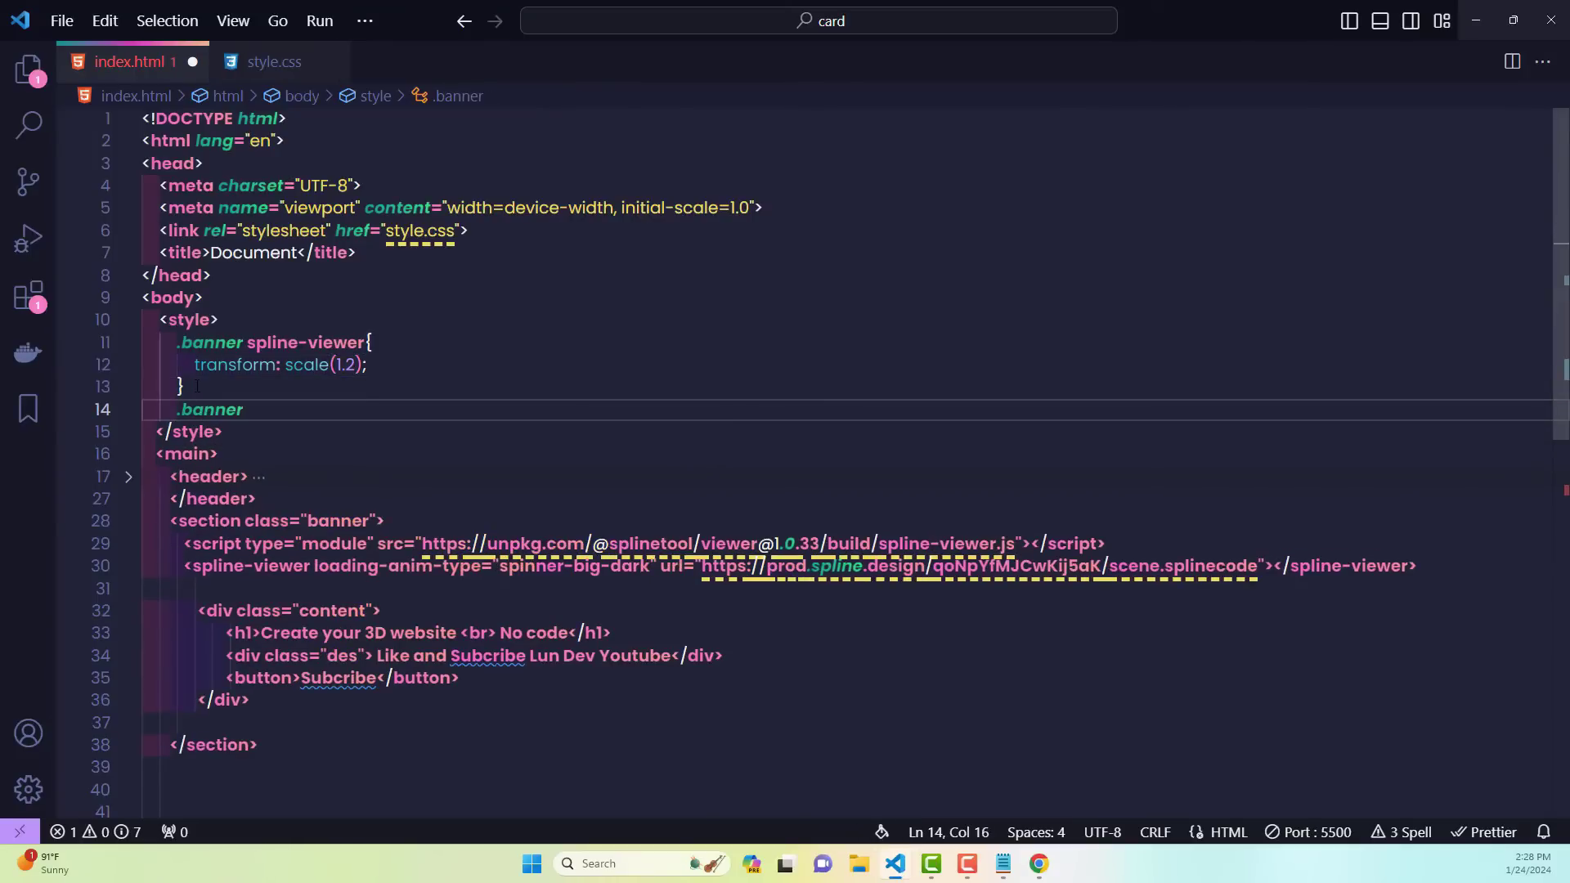
type("{")
key("Return")
type("ove")
key("Return")
type("hi")
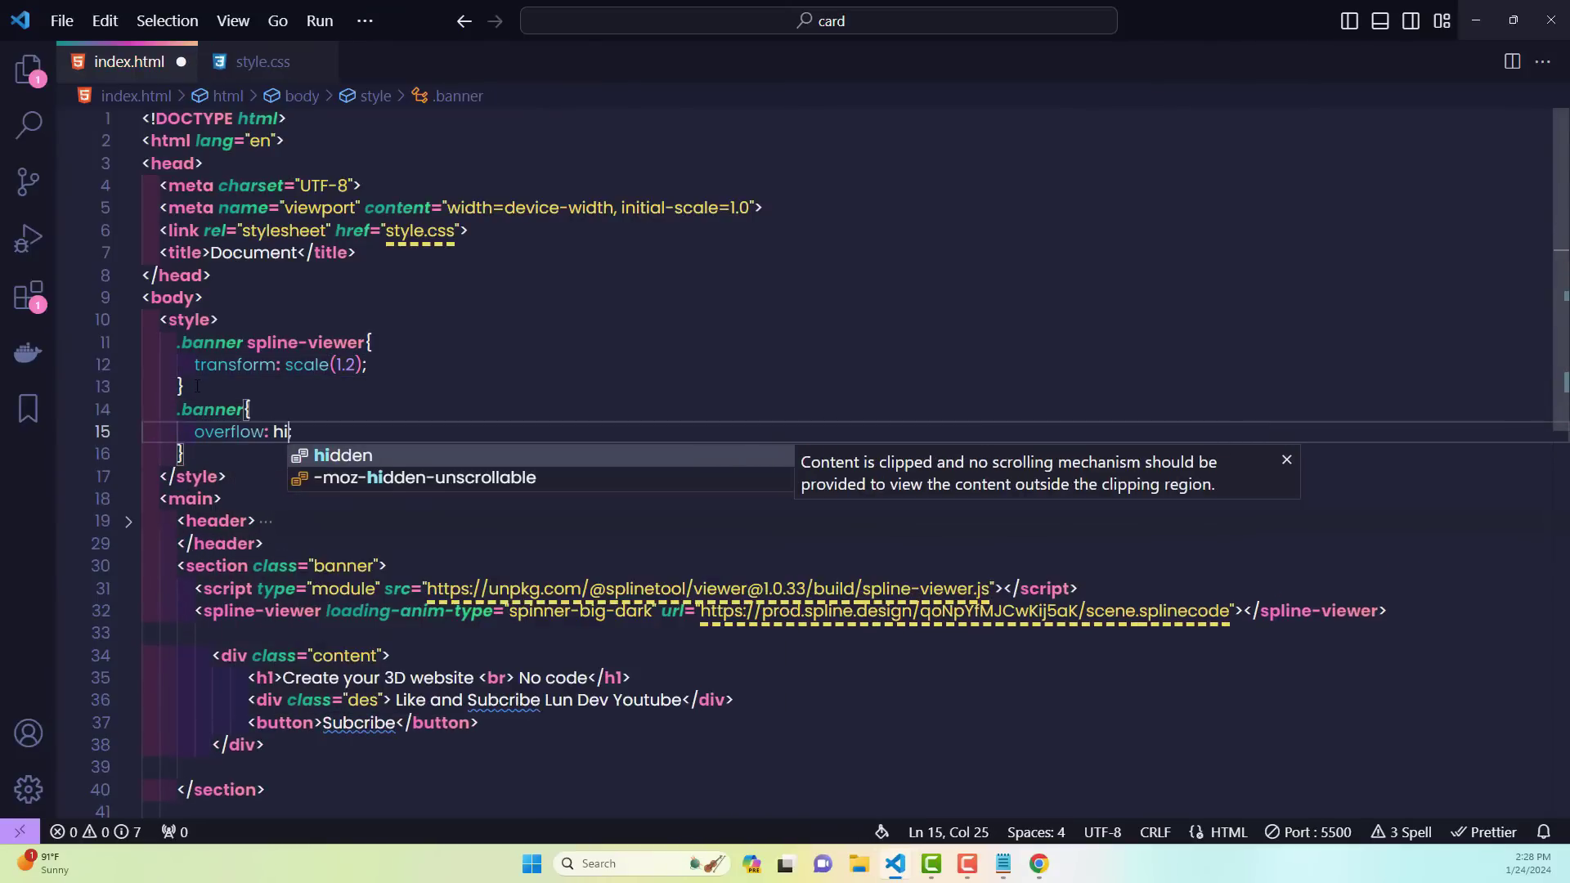
type("d")
key("Return")
left_click(323, 452)
left_click(1038, 863)
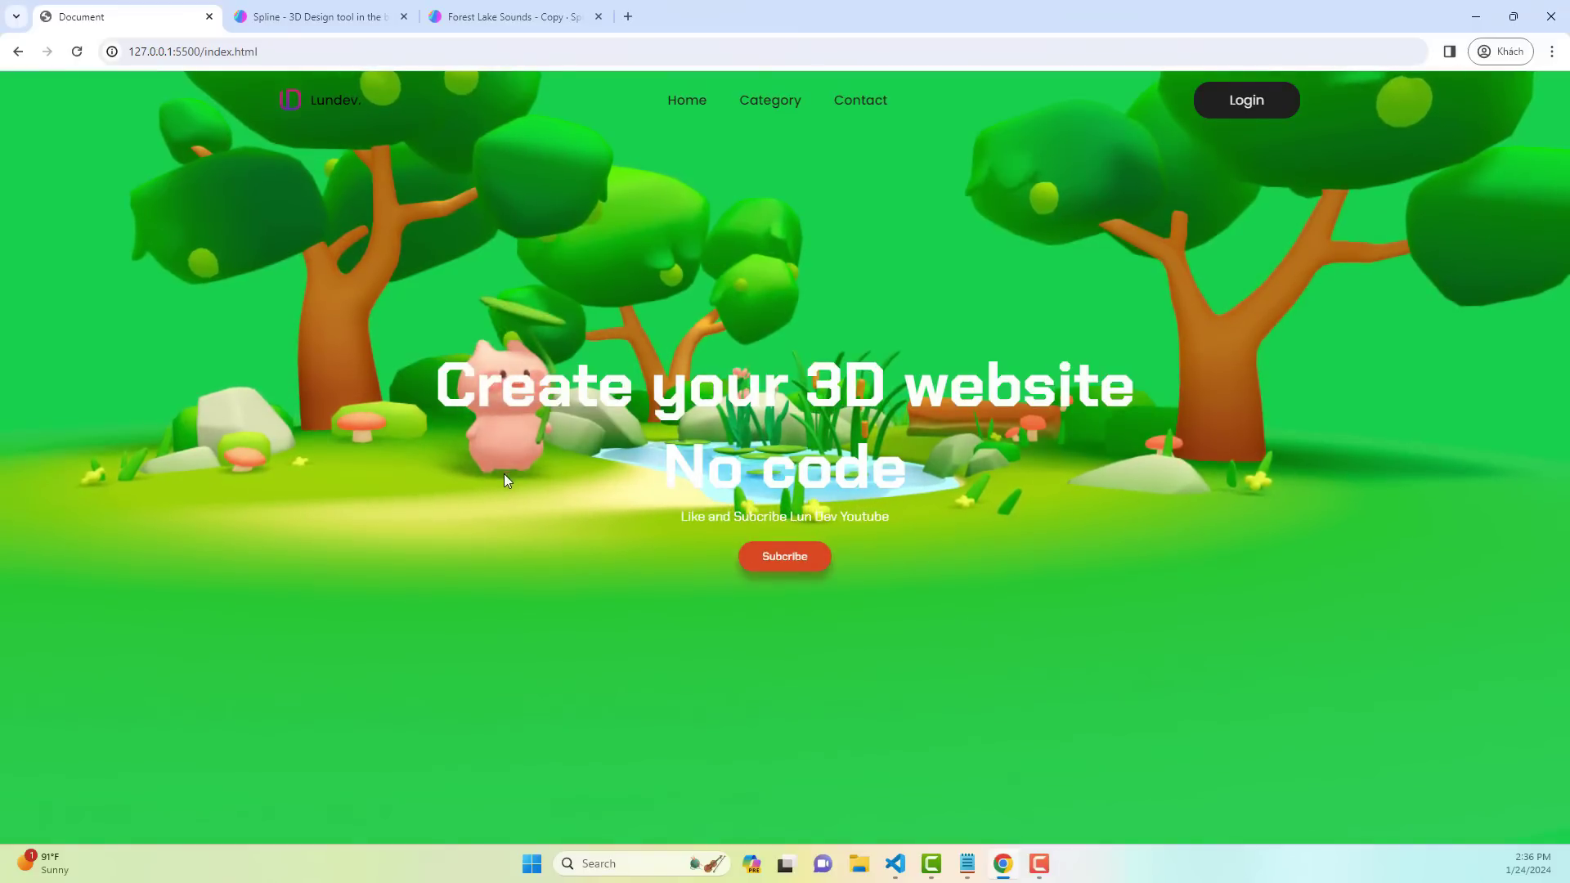
- Click twice in the Forest Lake scene to swing its camera behind the headline
left_click(504, 475)
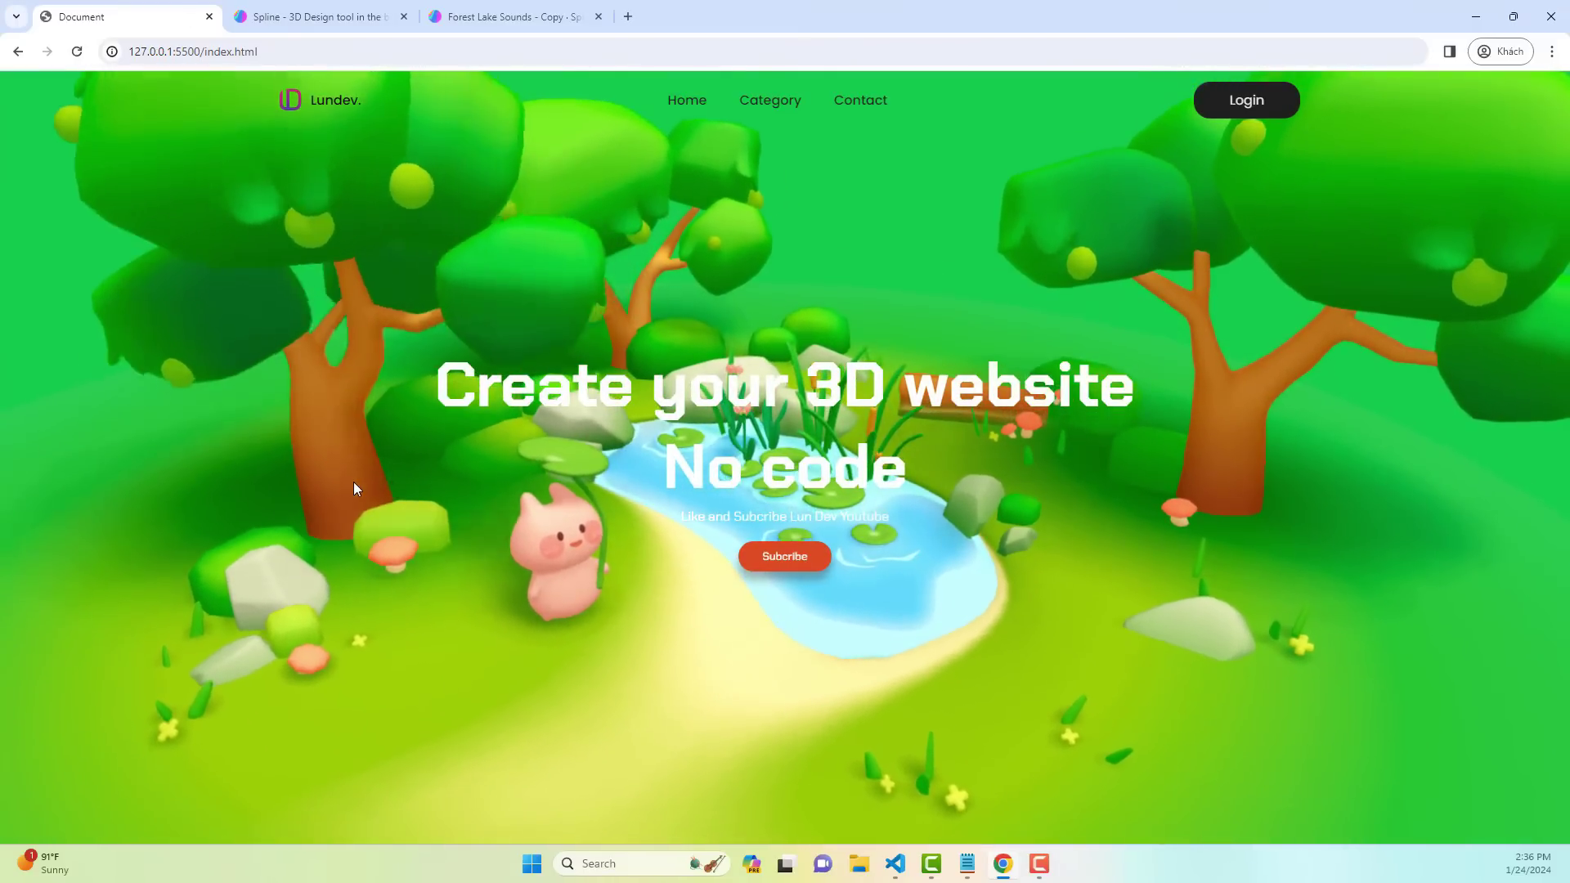
left_click(355, 488)
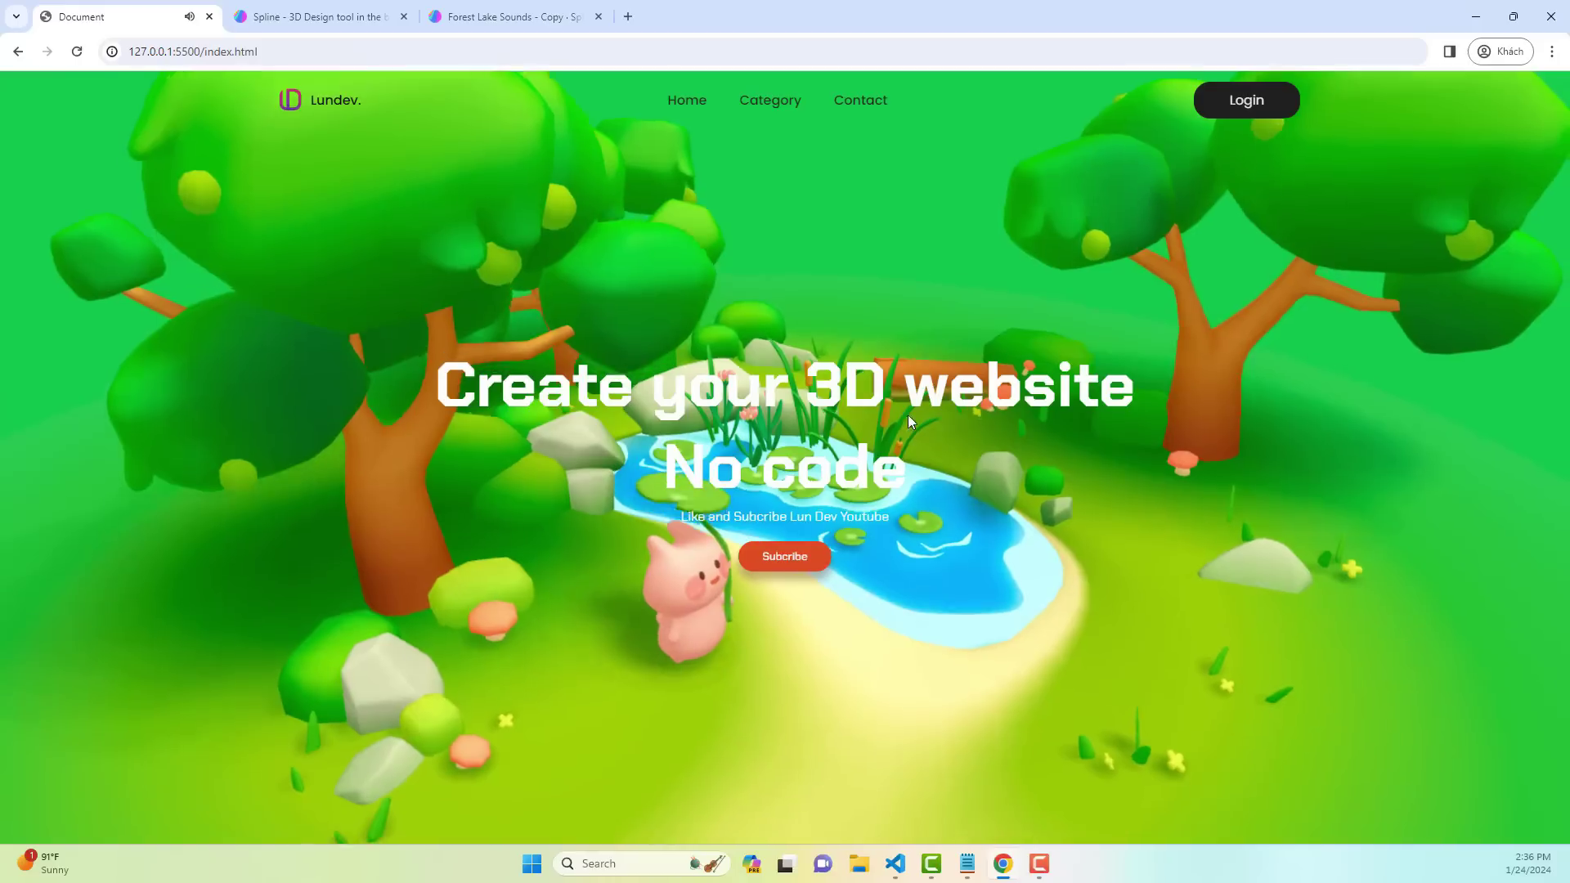